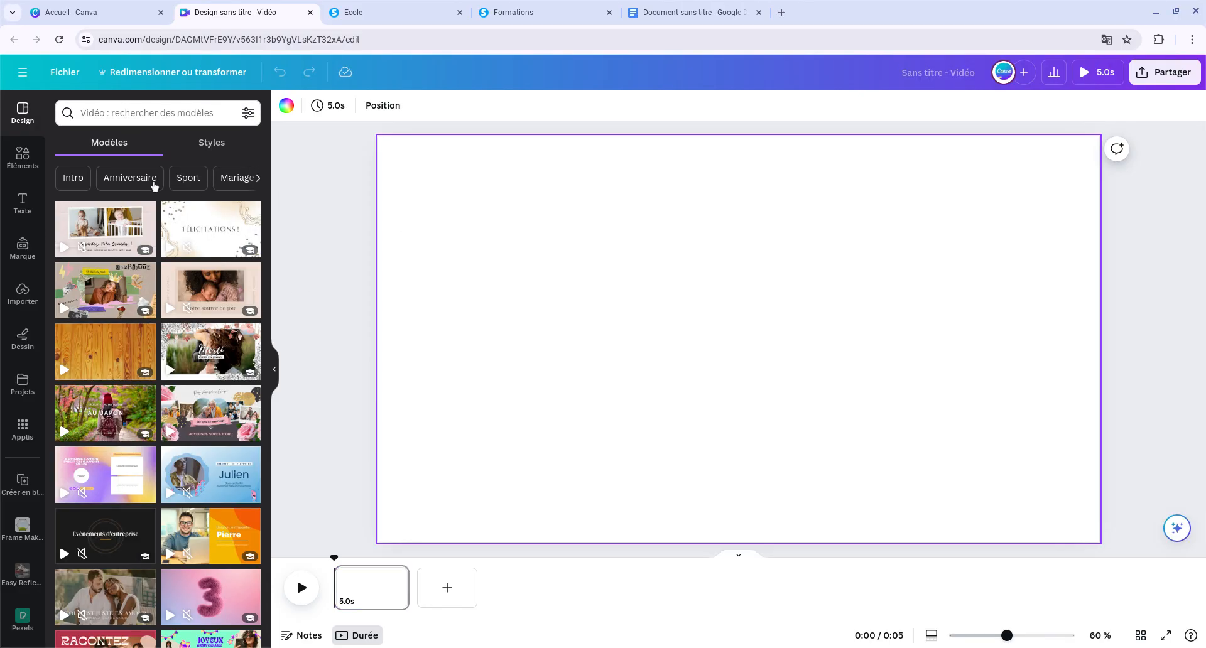
Review the brand kit's logo, colour palette and font sections for the blank video design
left_click(15, 165)
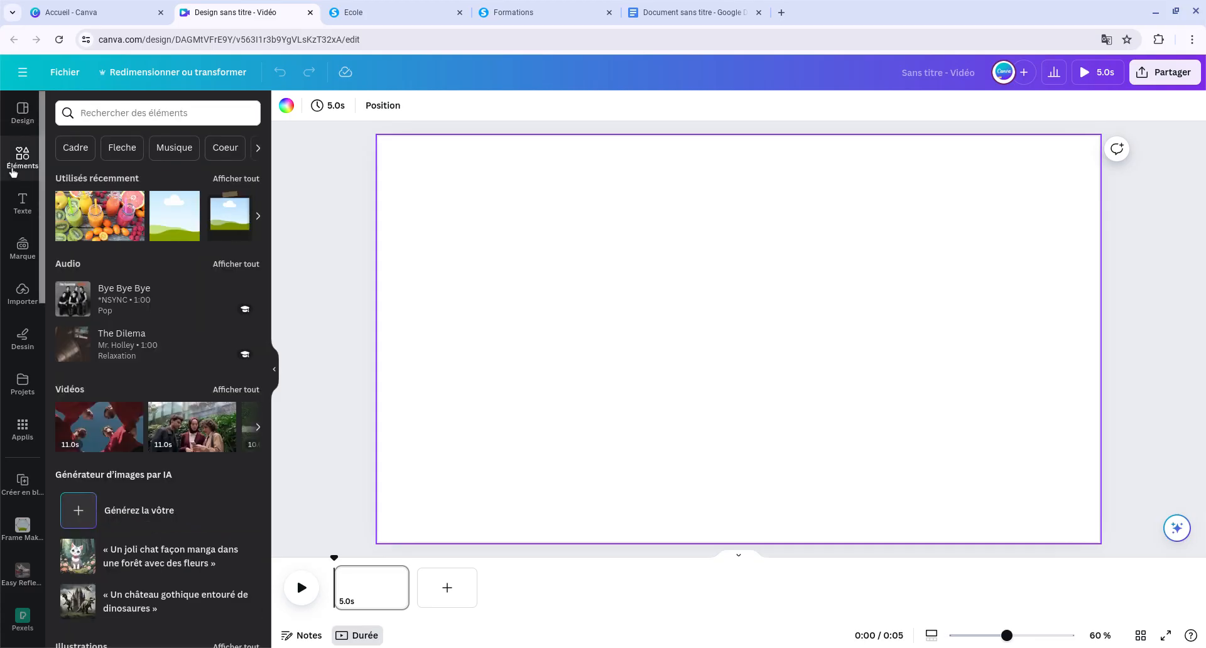
left_click(21, 242)
scroll(125, 459, "down", 3)
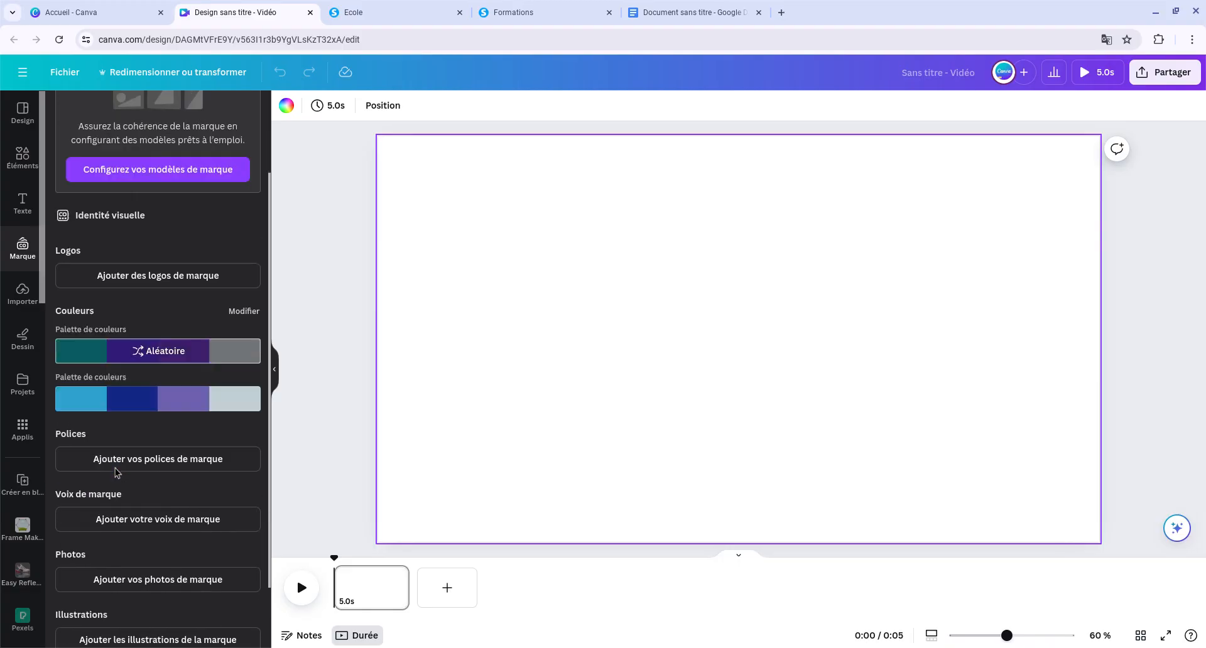
left_click(132, 341)
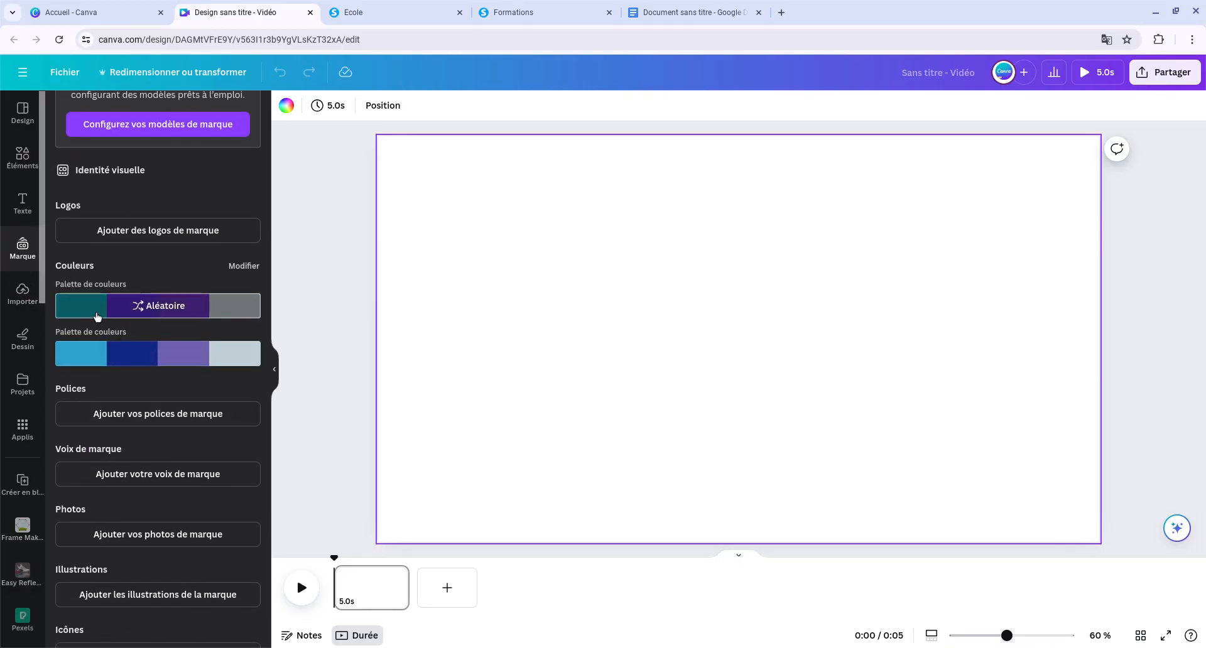
Insert the recently used fruit smoothie photo on the blank page and display its image editing options
left_click(35, 169)
left_click(99, 215)
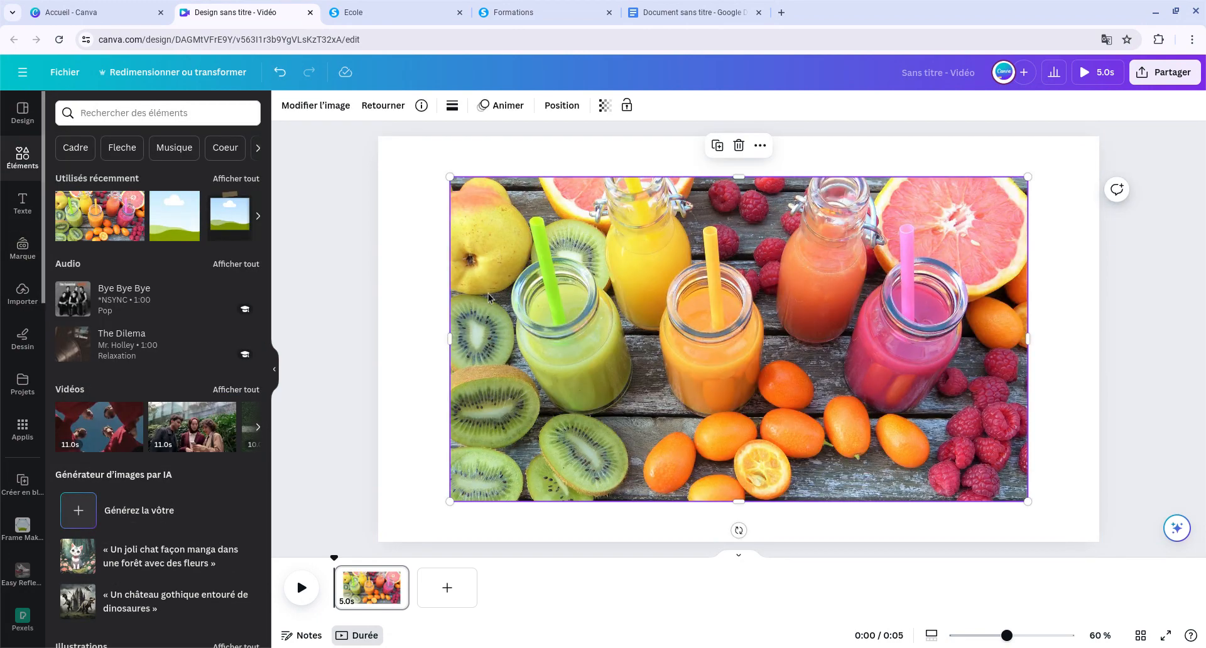
left_click(334, 107)
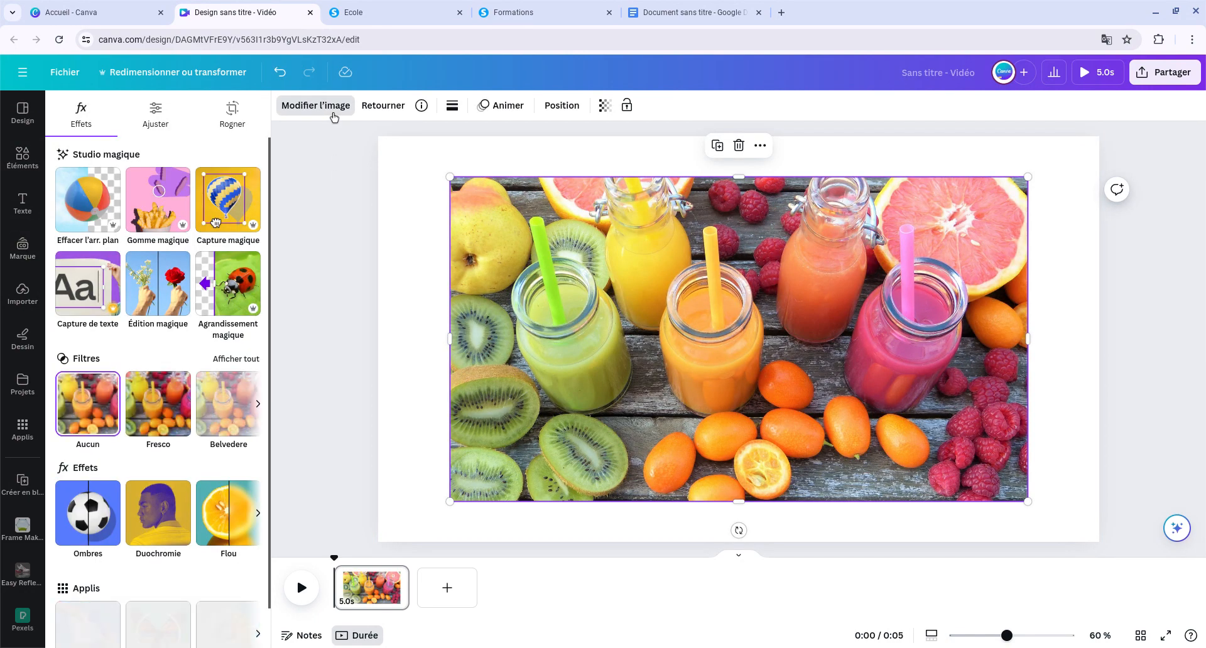
Start editing the brand palettes from the page's background colours and add an empty palette below the first one
left_click(417, 284)
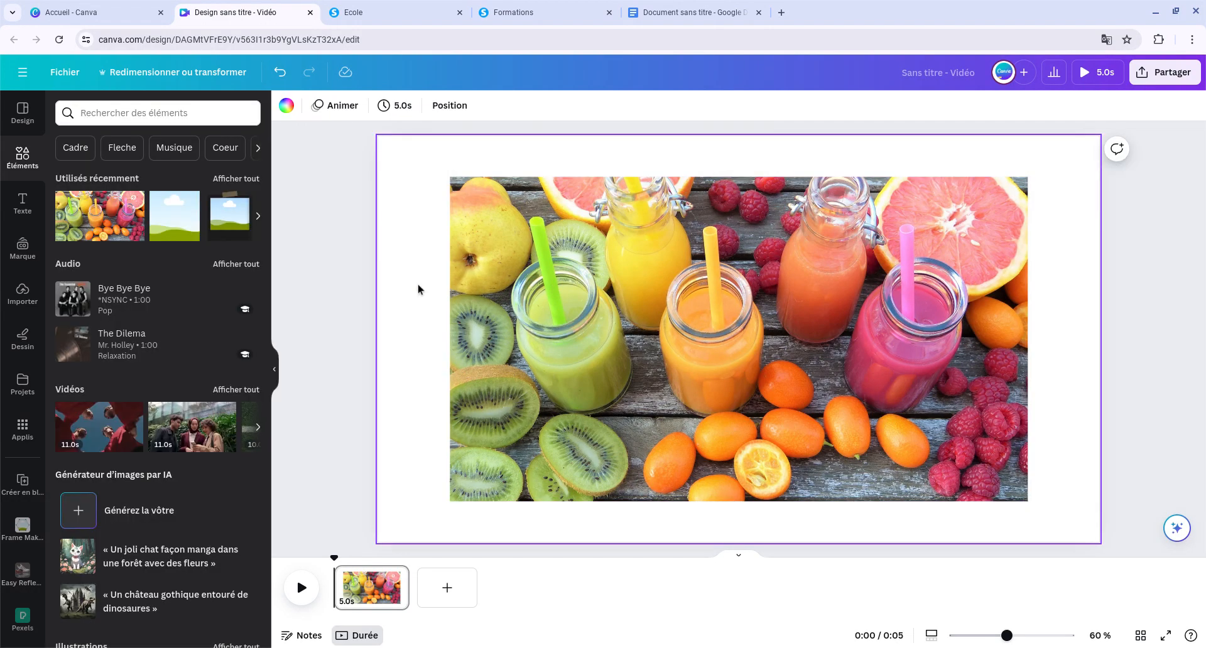
left_click(286, 108)
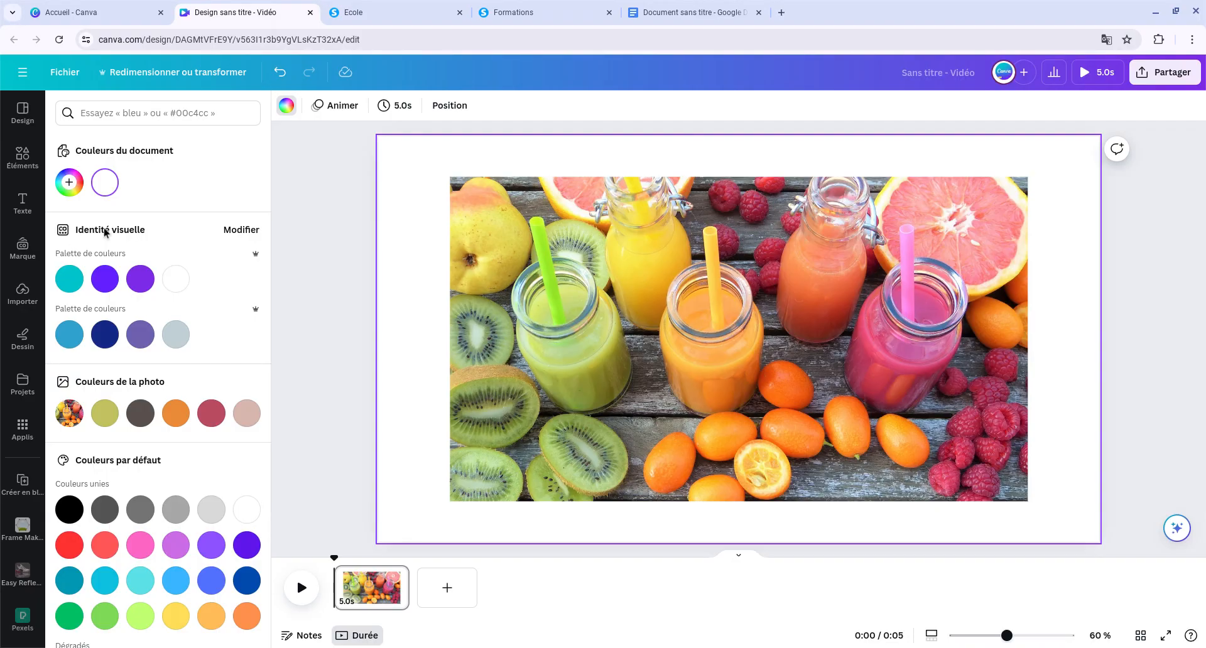
left_click(237, 237)
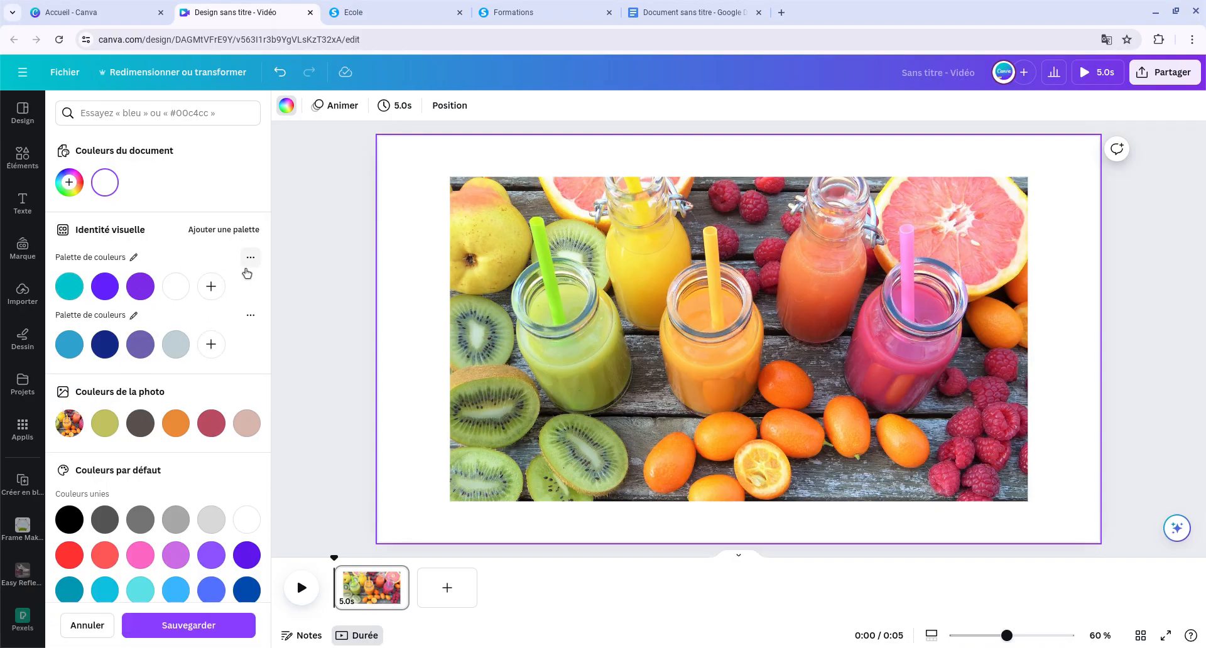
left_click(249, 258)
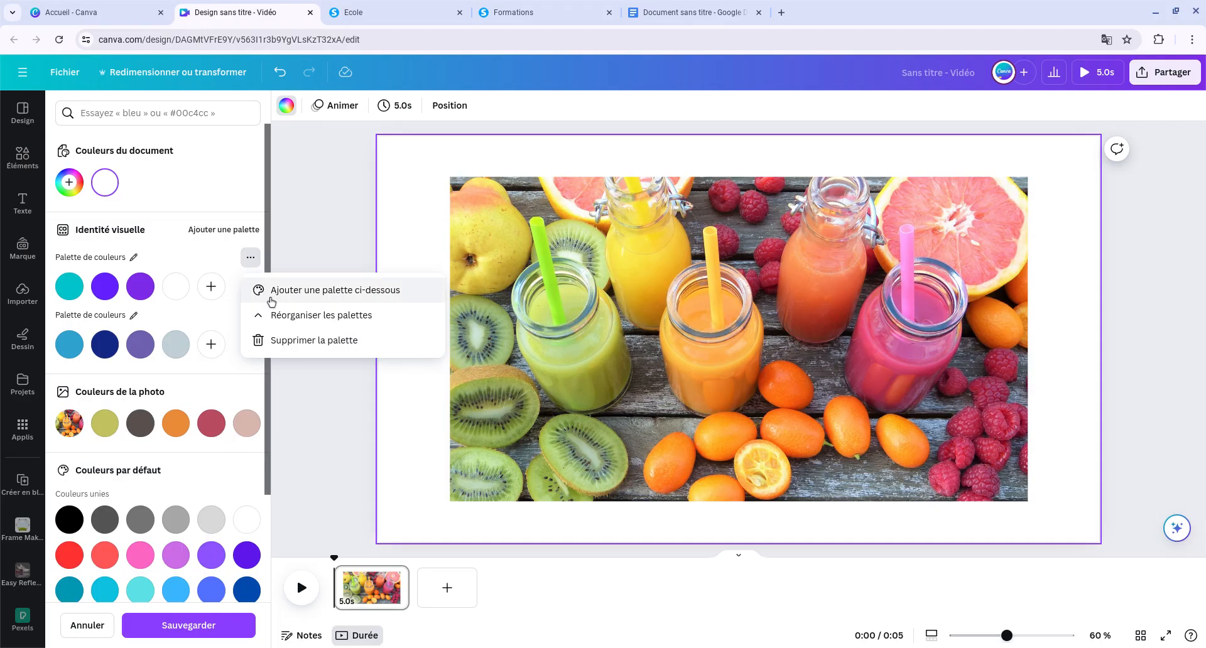
left_click(262, 295)
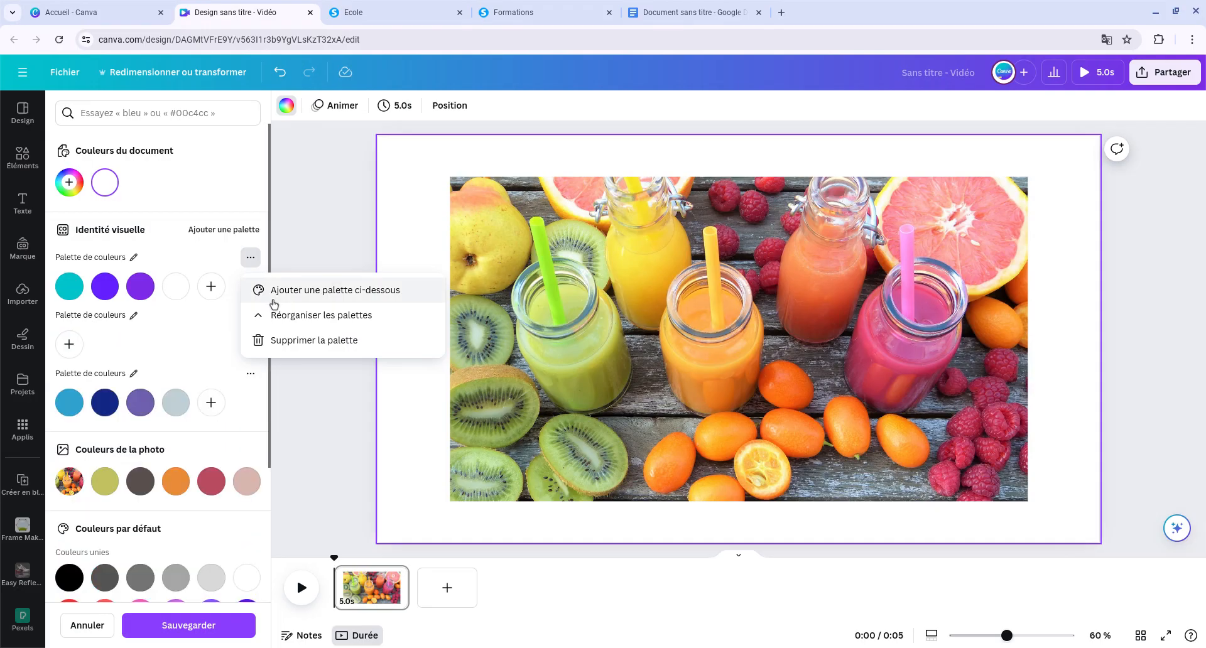
Add the solid colour #CF8282 and a dark red to the new brand palette
left_click(69, 344)
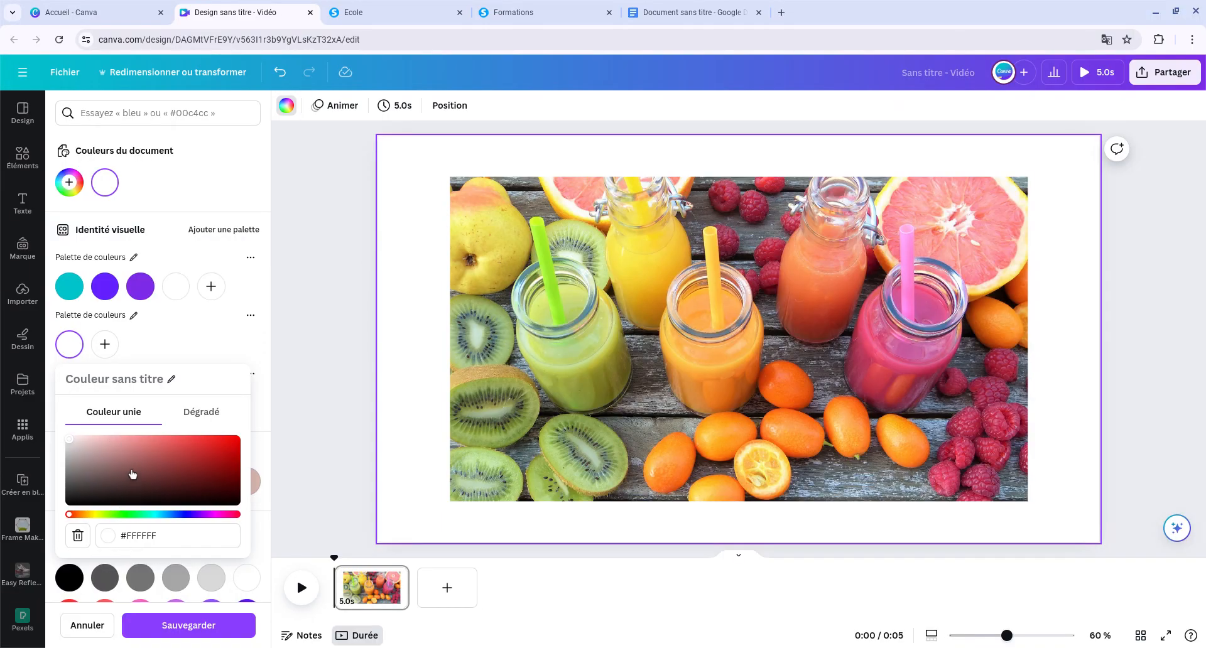
left_click(131, 449)
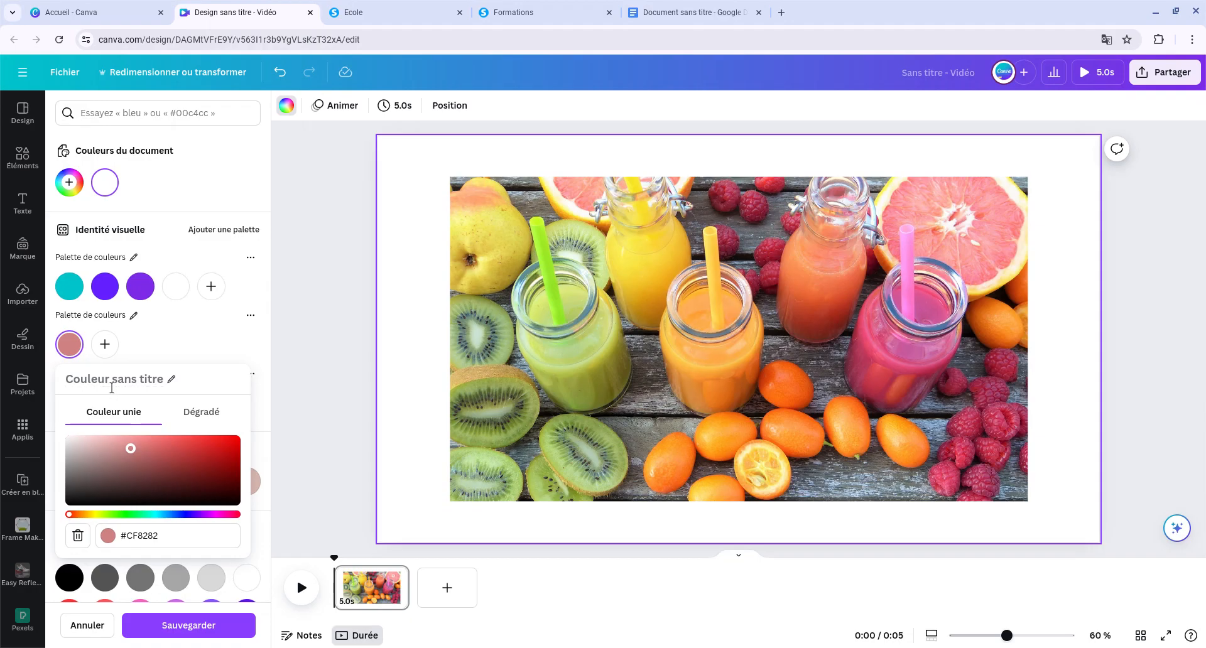
left_click(105, 344)
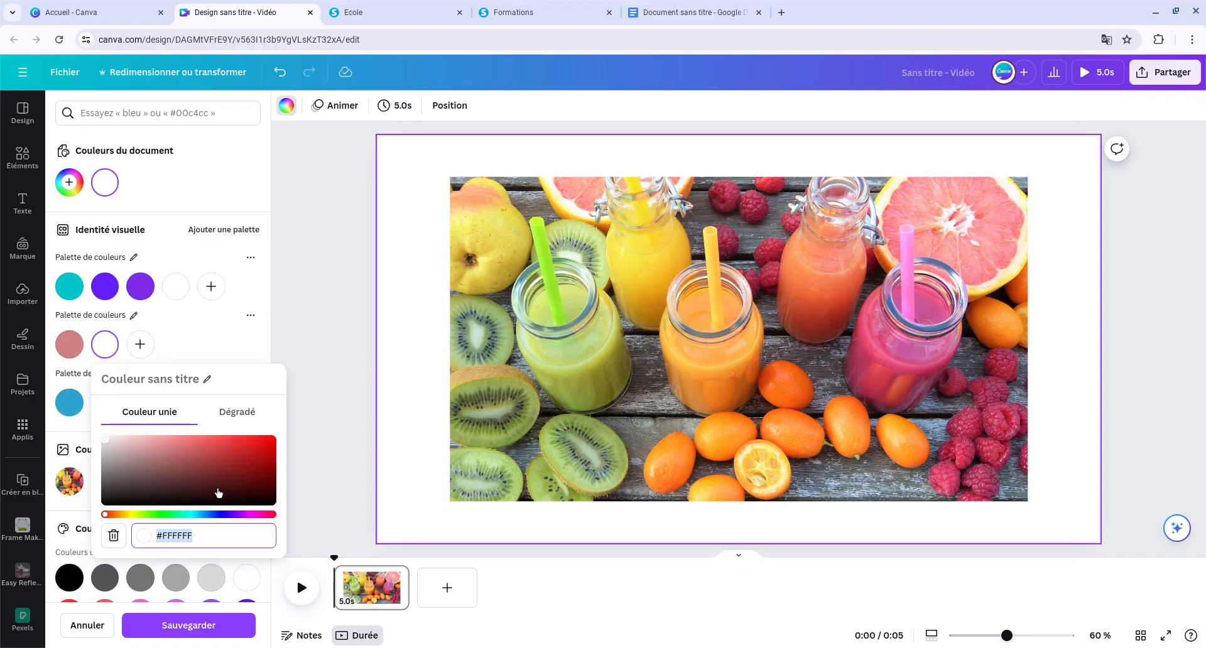
left_click(221, 464)
Add a third swatch to the new palette as a diagonal gradient from dark red to pink
left_click(139, 344)
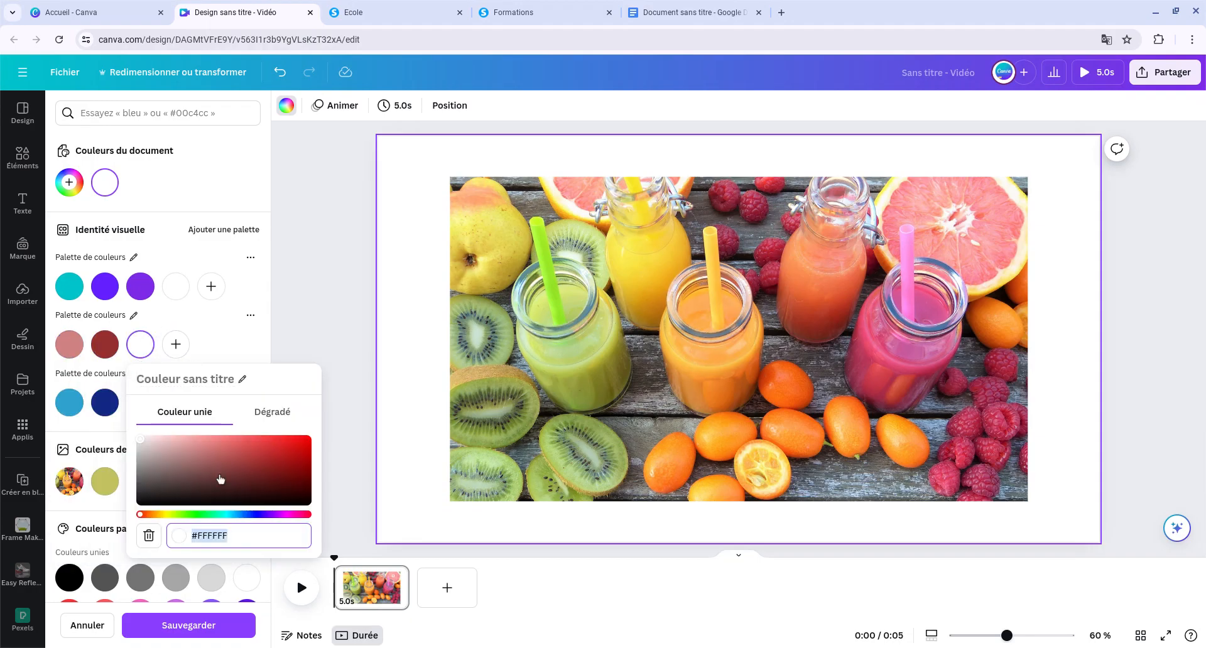
left_click(257, 480)
left_click(272, 412)
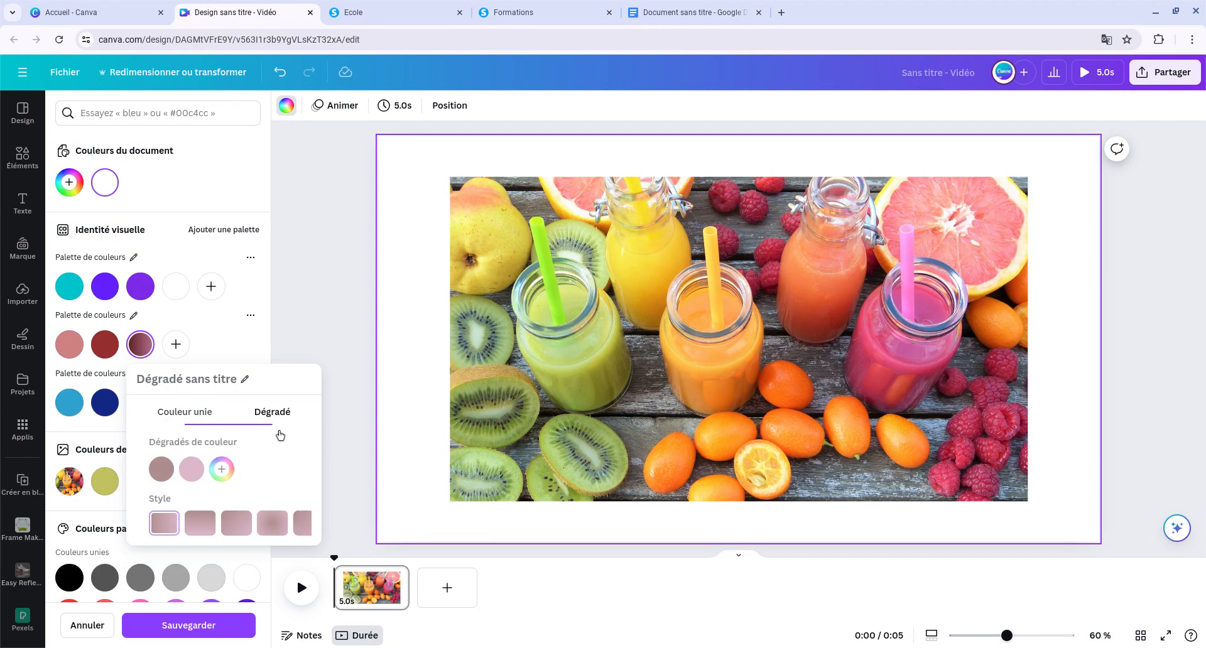
left_click(192, 529)
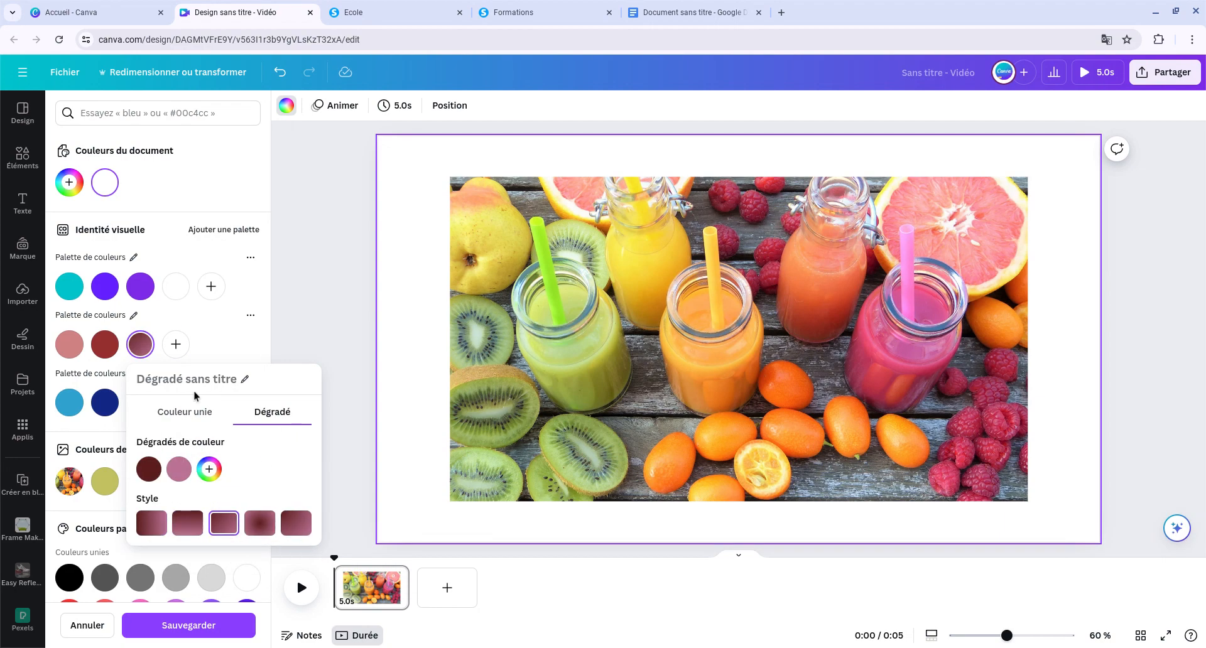
Add a fourth swatch to the new palette as a white-to-grey radial gradient
left_click(176, 344)
left_click(305, 412)
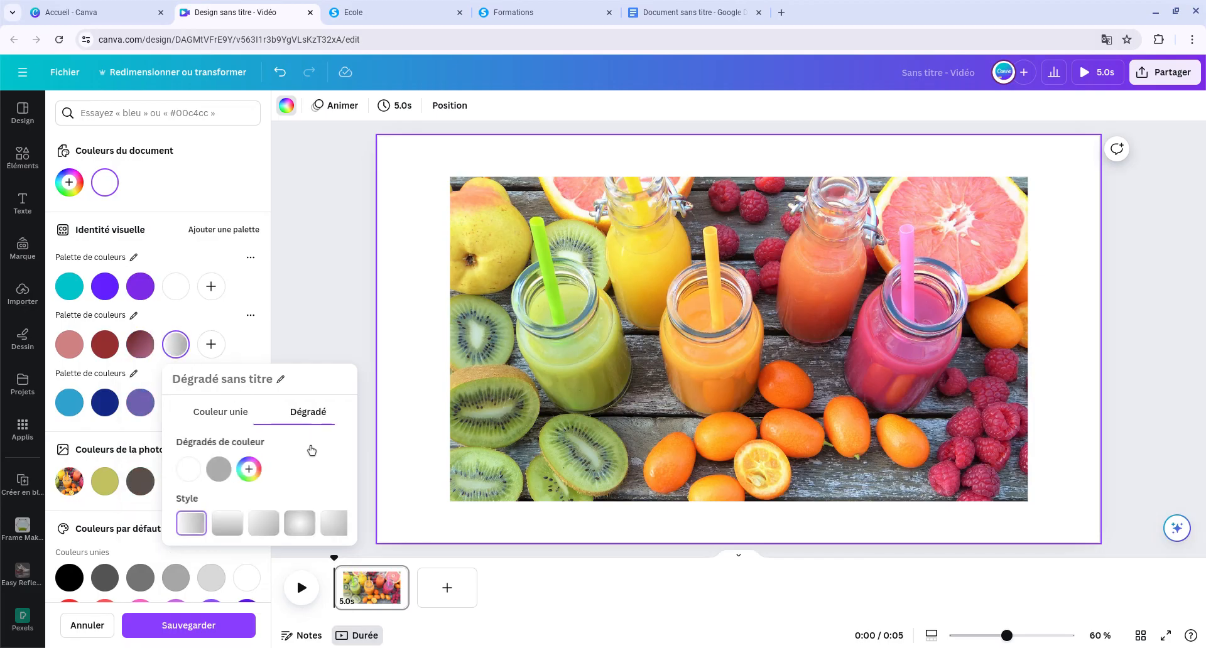
left_click(295, 523)
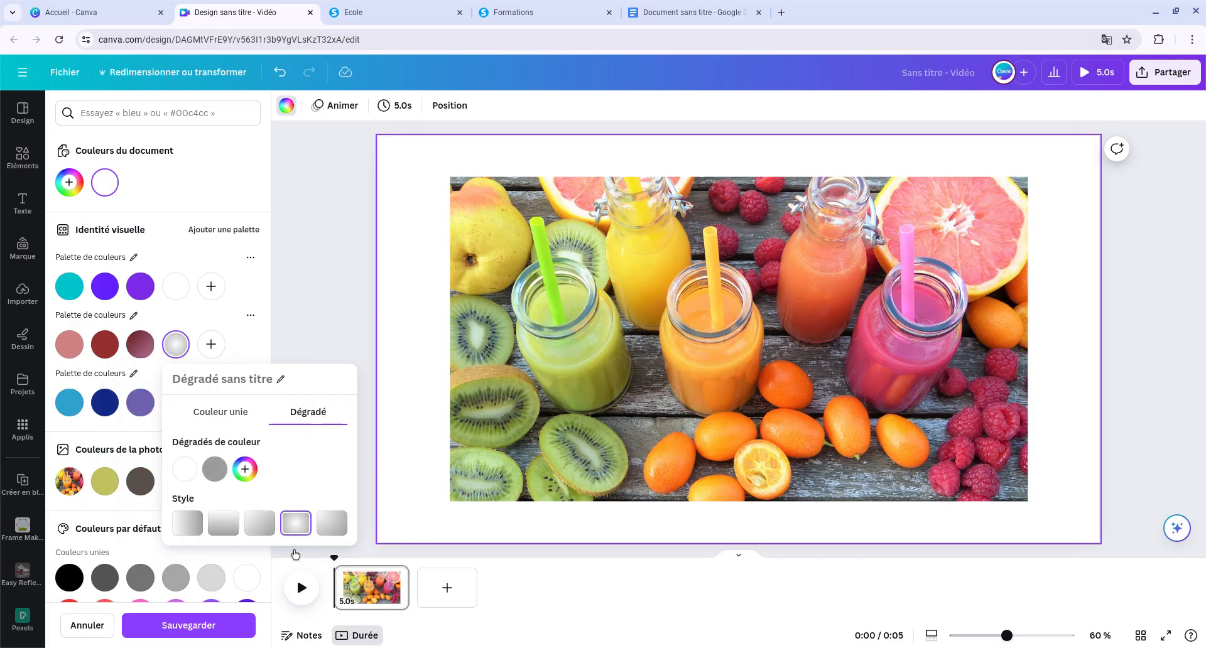
left_click(232, 342)
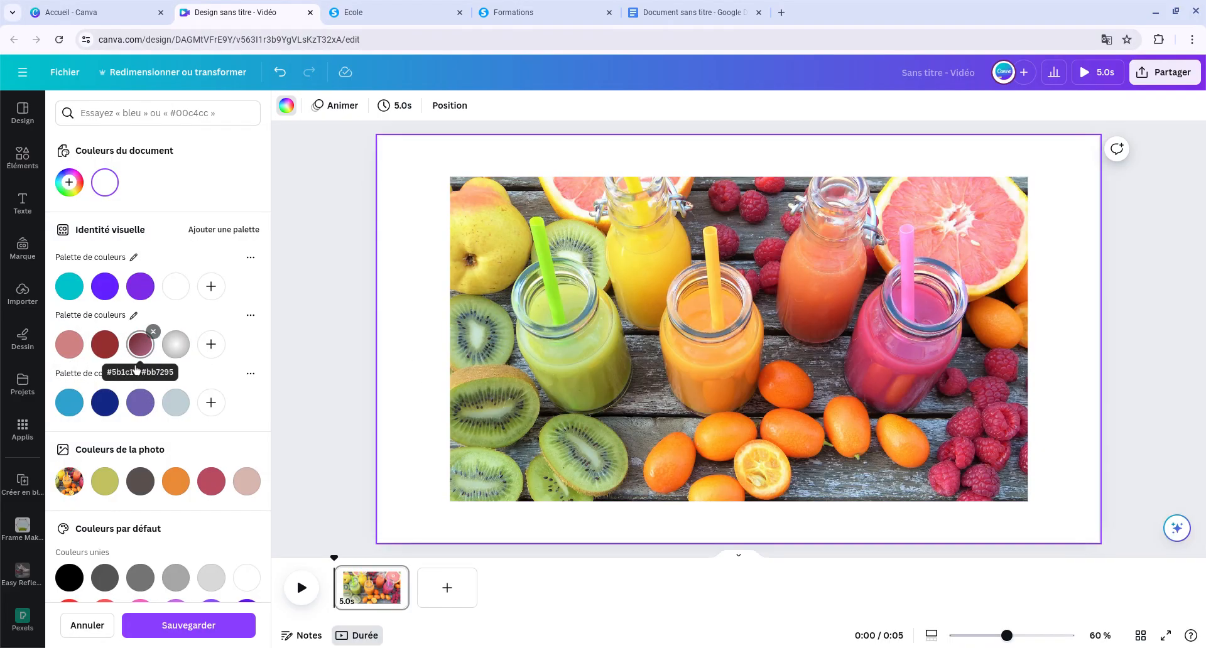
Open the custom document colour picker and leave colour editing without saving the brand kit changes
left_click(69, 183)
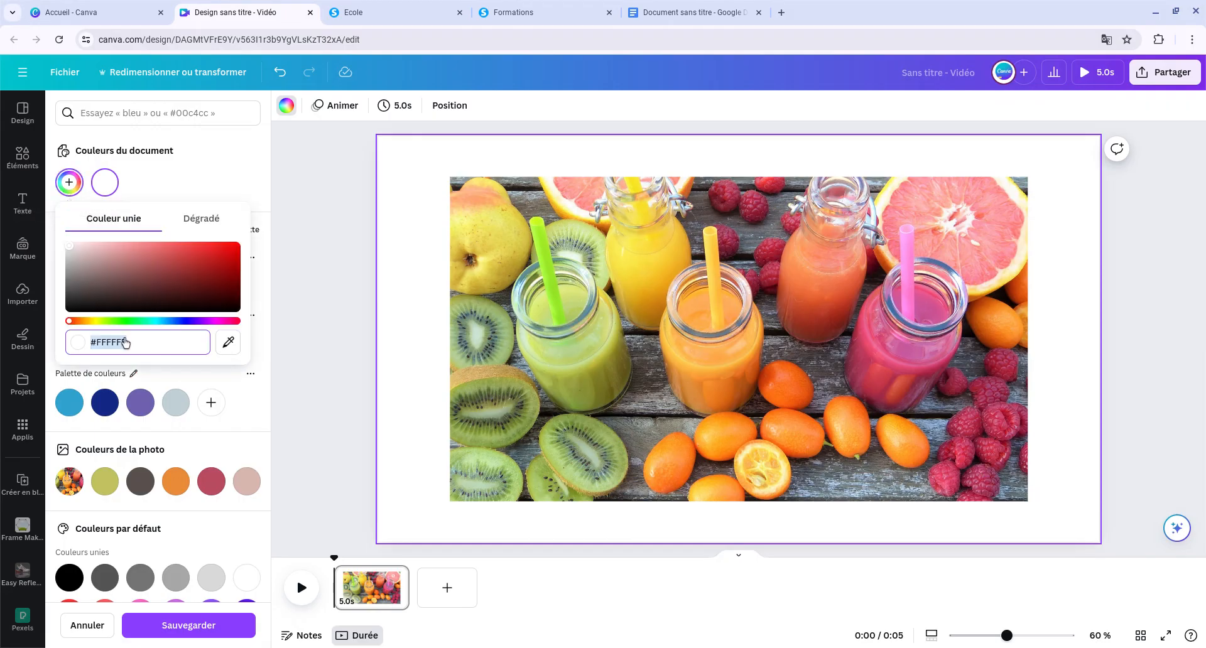
left_click(575, 355)
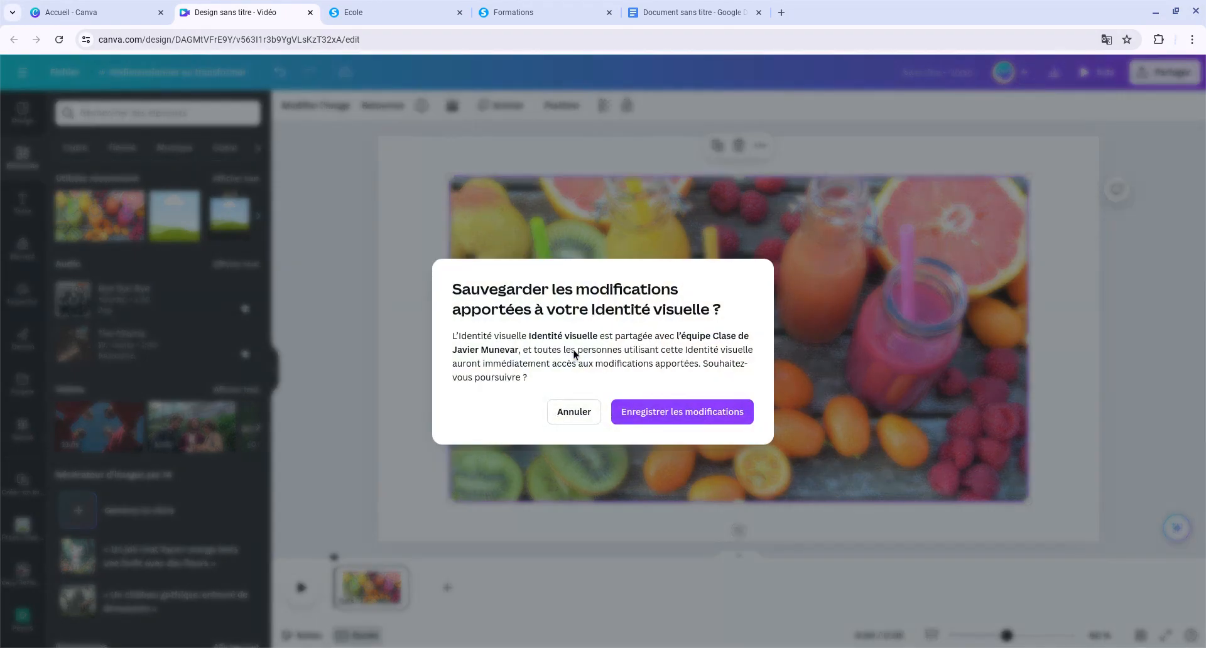
left_click(574, 413)
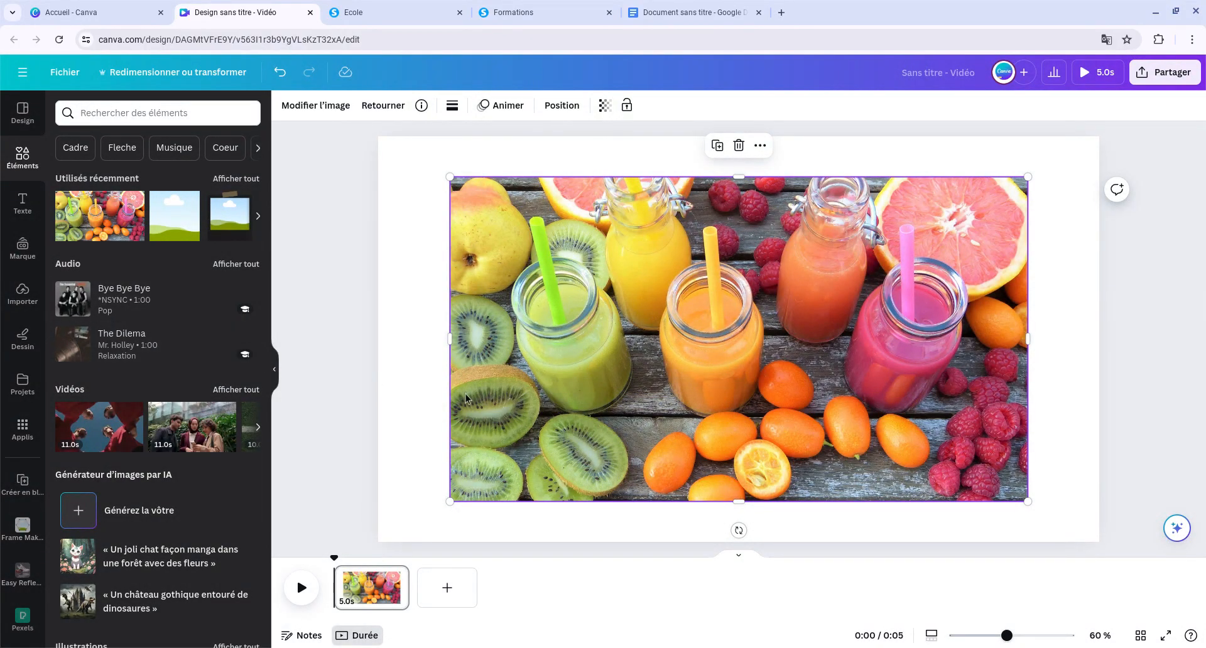
Show the full filter collection for the smoothie photo and browse the Natural group
left_click(429, 393)
left_click(580, 372)
left_click(324, 115)
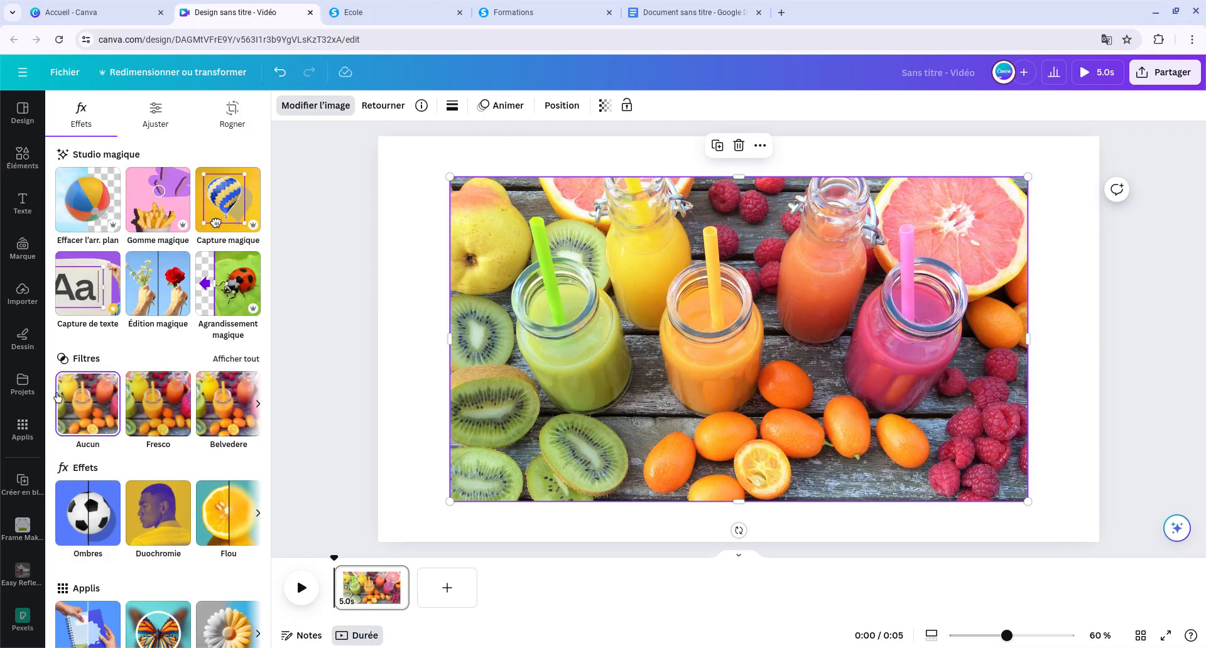
left_click(236, 358)
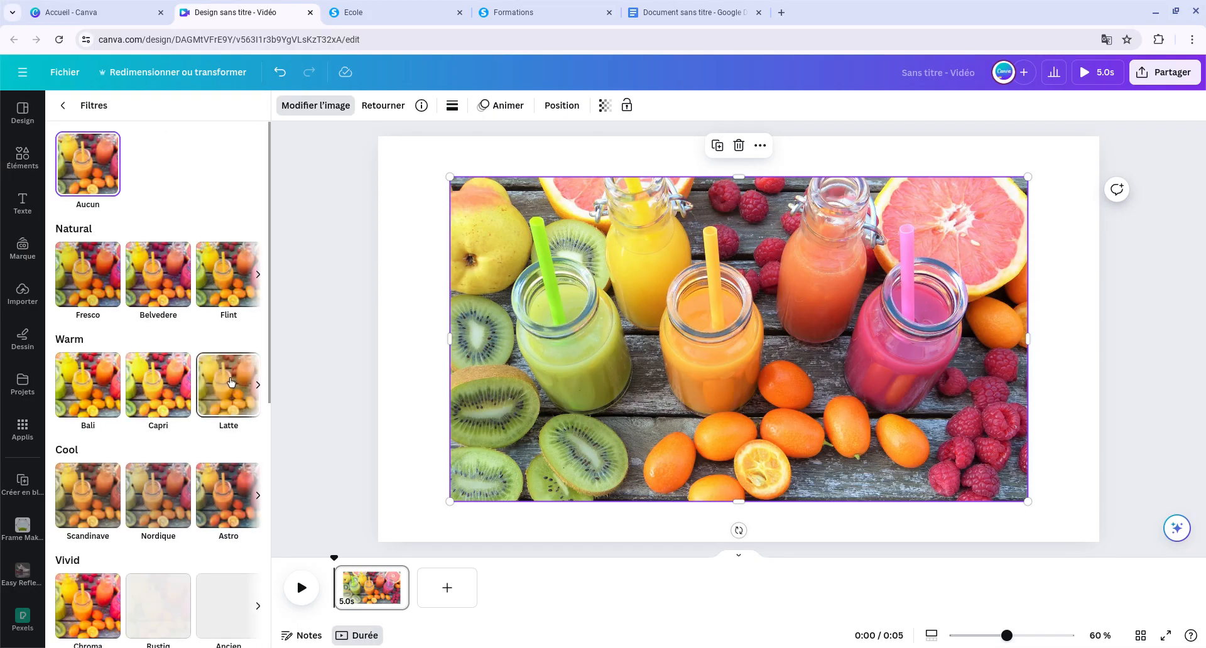
left_click(258, 275)
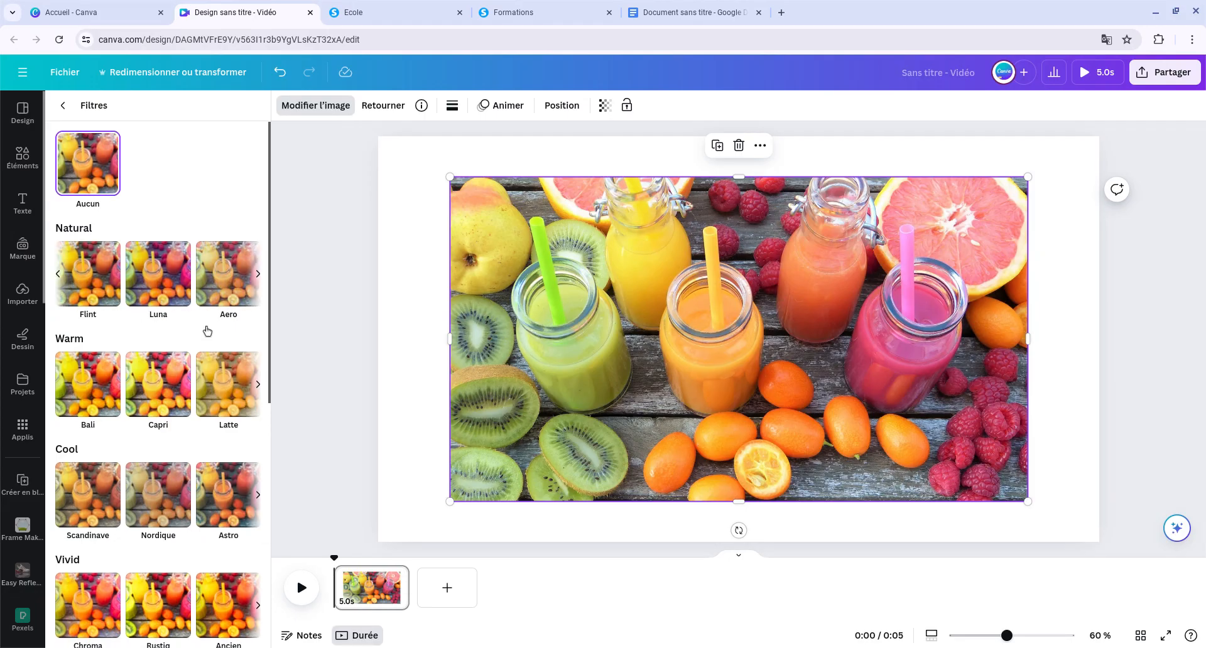
Apply the Latte filter from the Warm group to the photo and reduce its intensity to about half
scroll(208, 339, "down", 1)
left_click(211, 369)
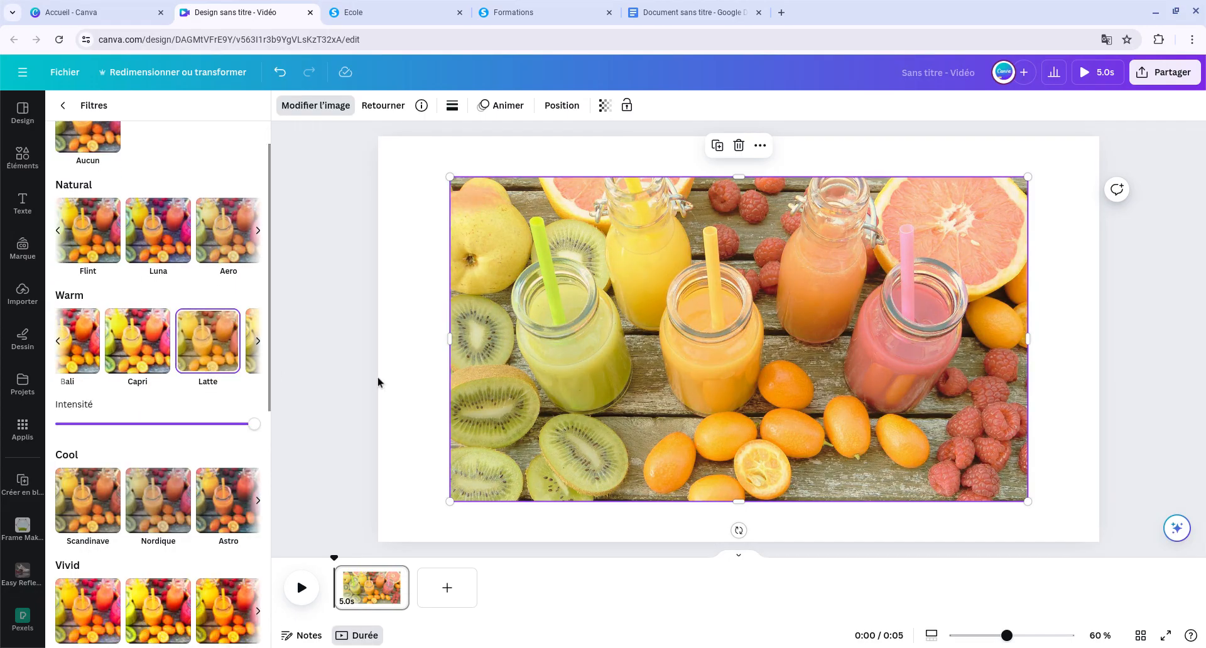
scroll(261, 355, "down", 2)
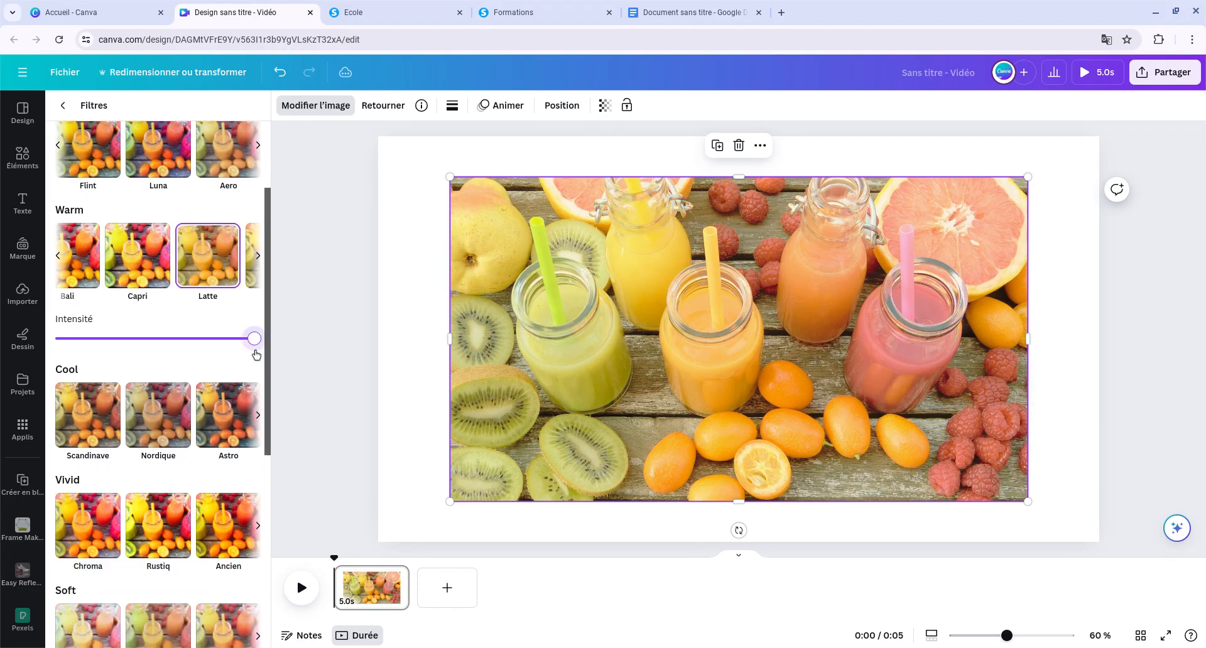
left_click_drag(253, 339, 149, 338)
Apply the Encre filter from the Mono group to the photo and raise its intensity to nearly the maximum
scroll(146, 427, "down", 6)
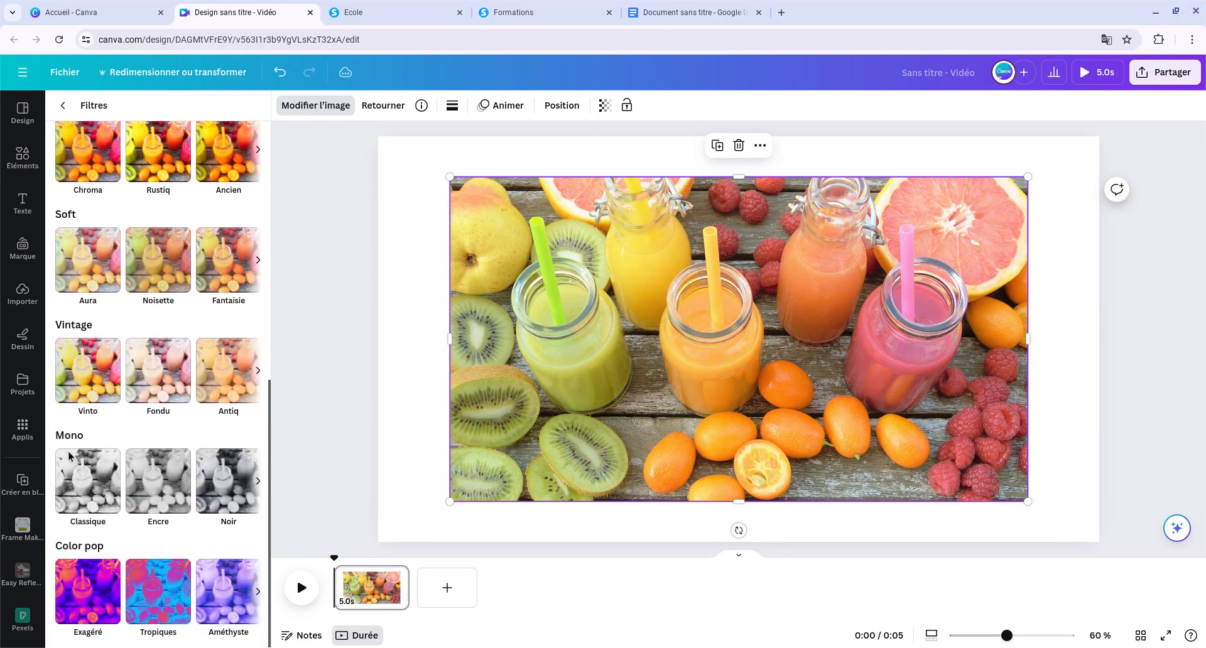
left_click(228, 520)
left_click(151, 519)
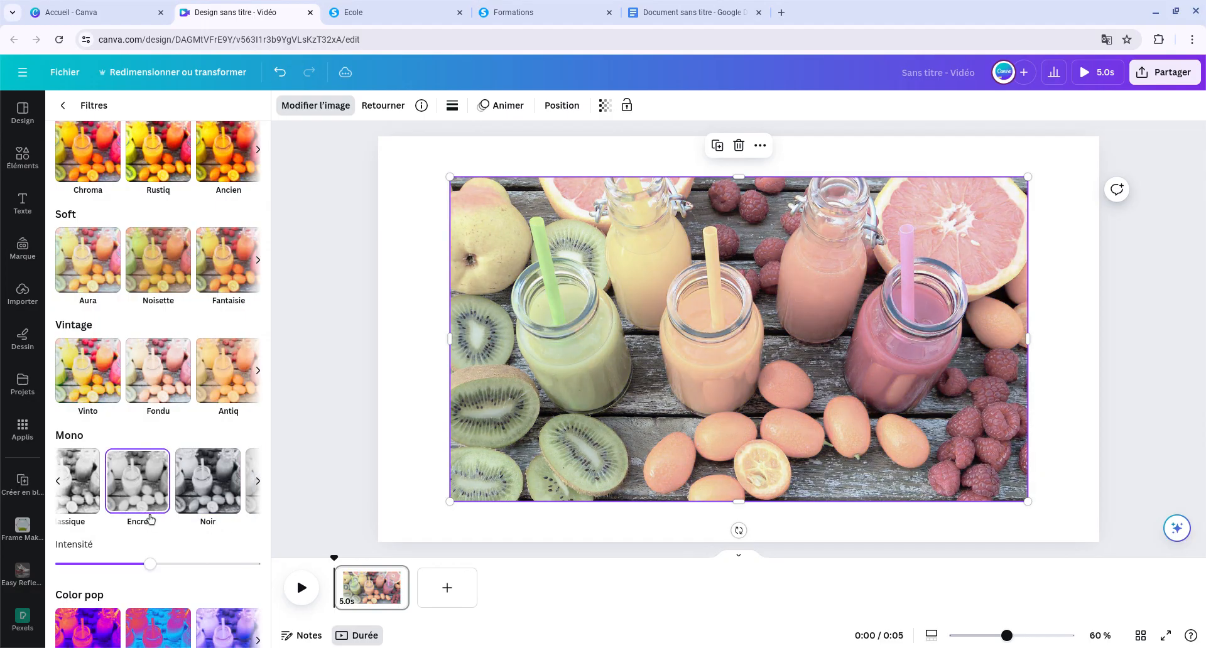
scroll(151, 519, "down", 1)
left_click_drag(150, 515, 243, 515)
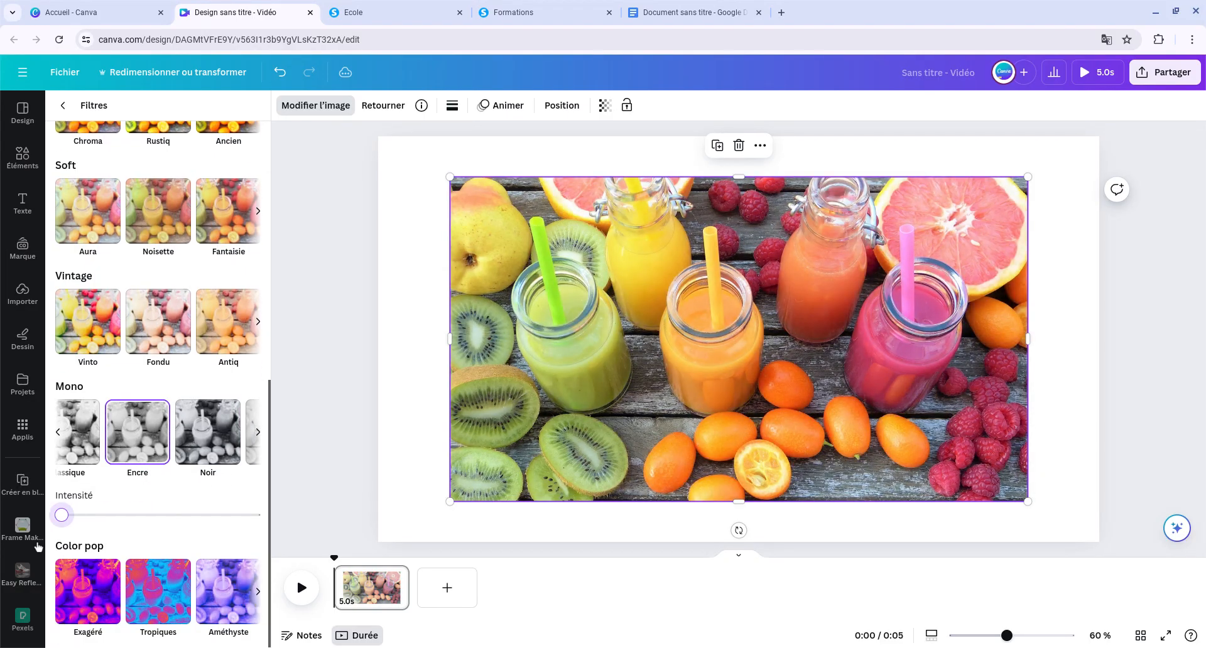
left_click_drag(244, 559, 246, 558)
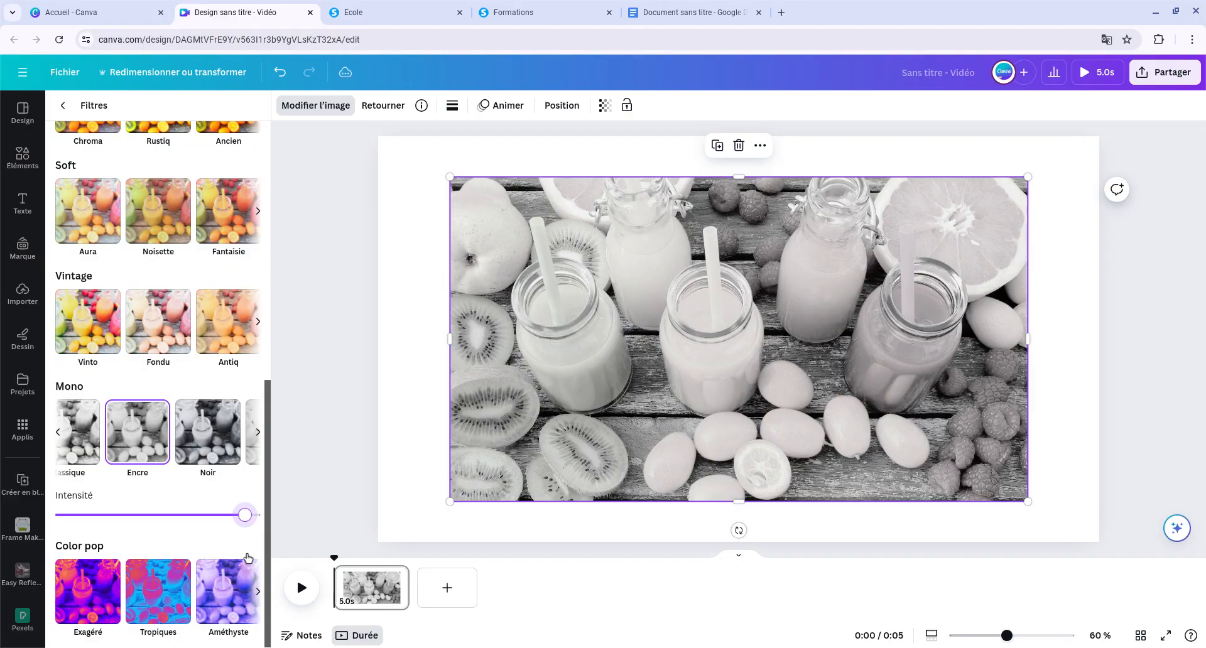
Try the Journal filter from the Mono group and the Exagéré filter from Color pop on the photo
left_click(252, 471)
left_click(158, 468)
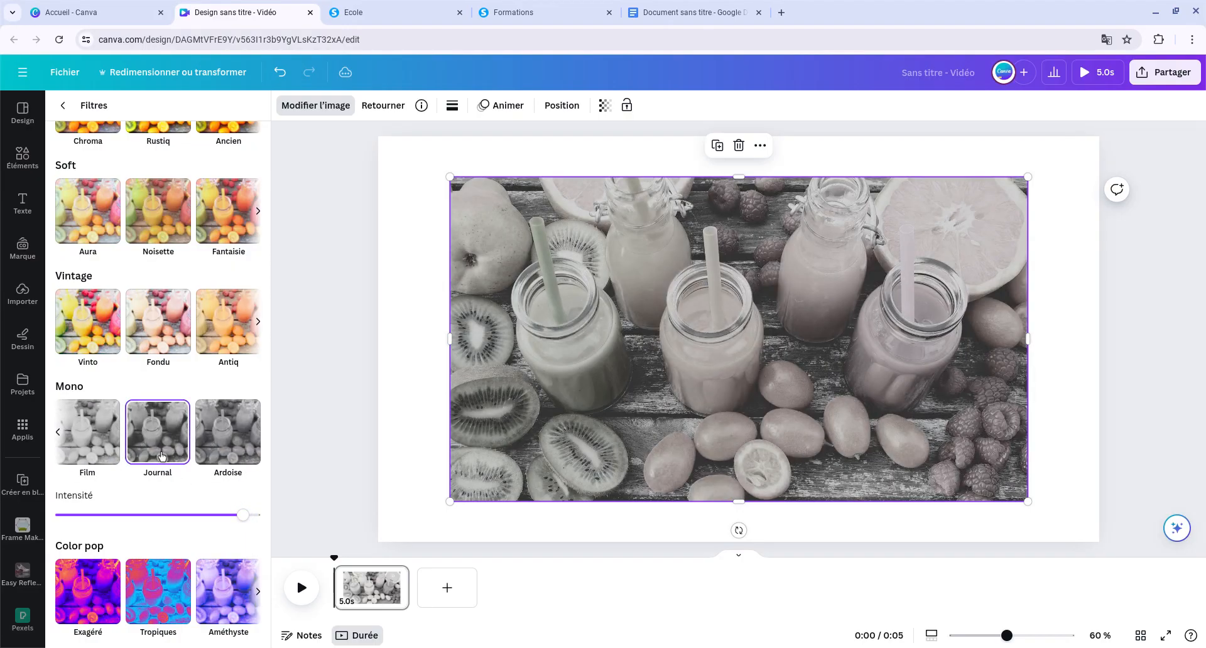
left_click(100, 612)
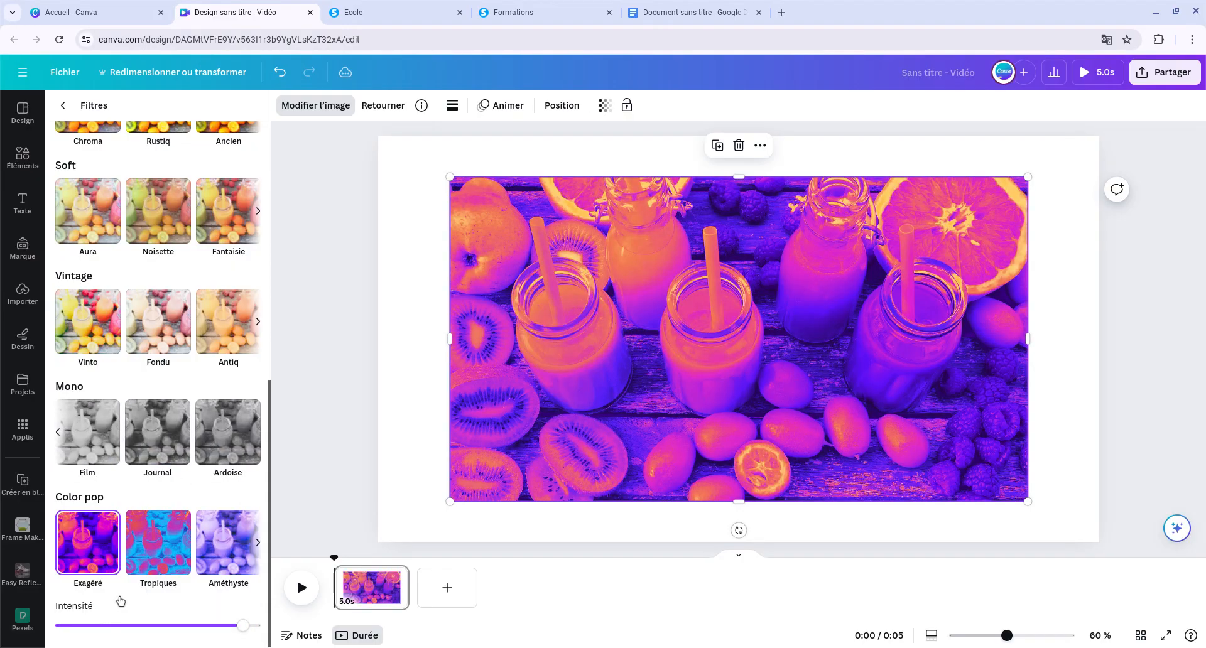
Apply the Tropiques filter from the Color pop group to the photo, keeping the intensity near maximum
left_click(170, 582)
mouse_move(243, 626)
left_mouse_down()
mouse_move(95, 625)
mouse_move(242, 625)
left_mouse_up()
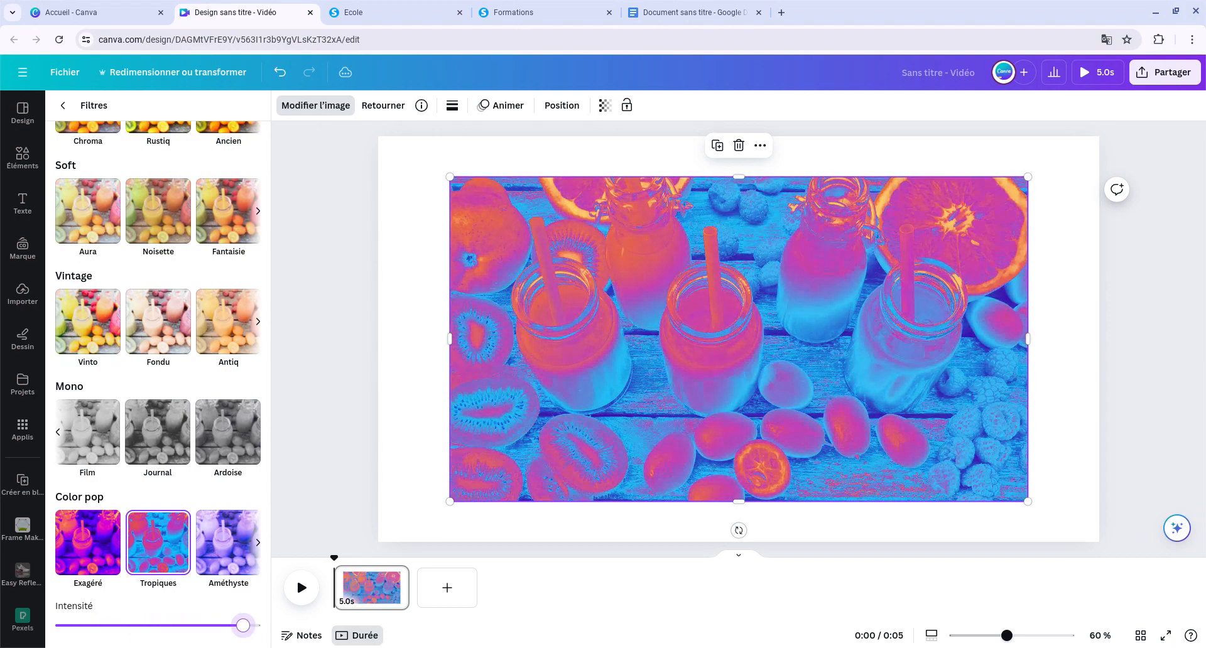
scroll(207, 603, "up", 4)
scroll(207, 603, "up", 4)
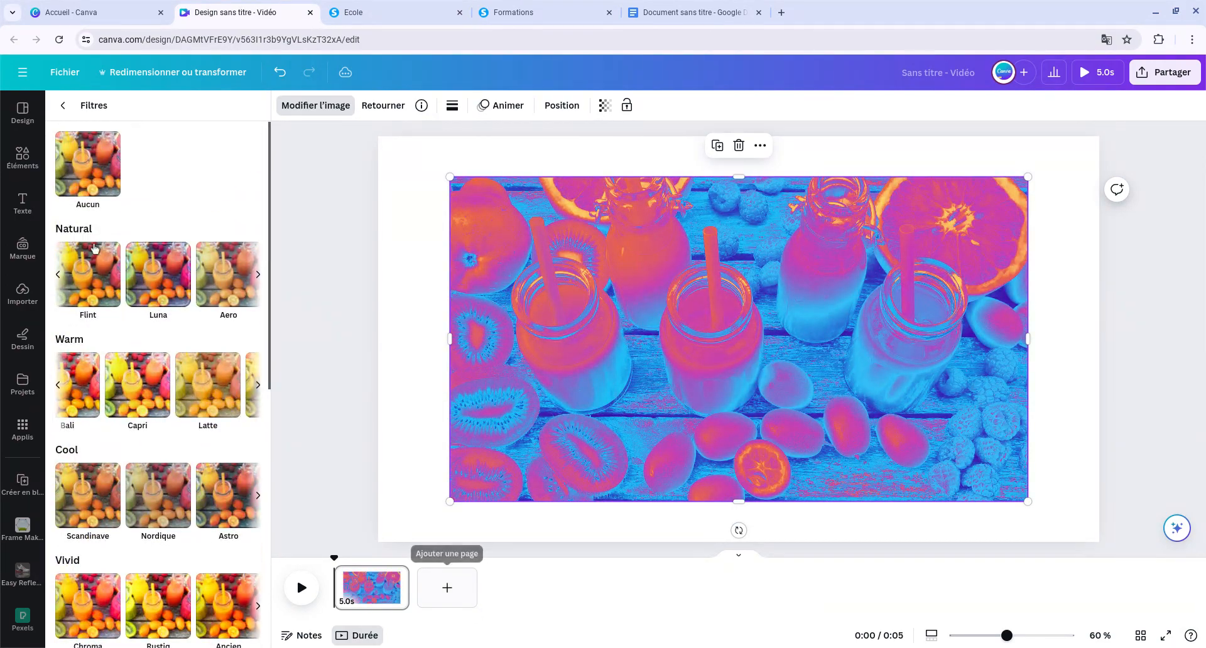
Undo the filter changes on the photo until it has no filter applied
left_click(63, 105)
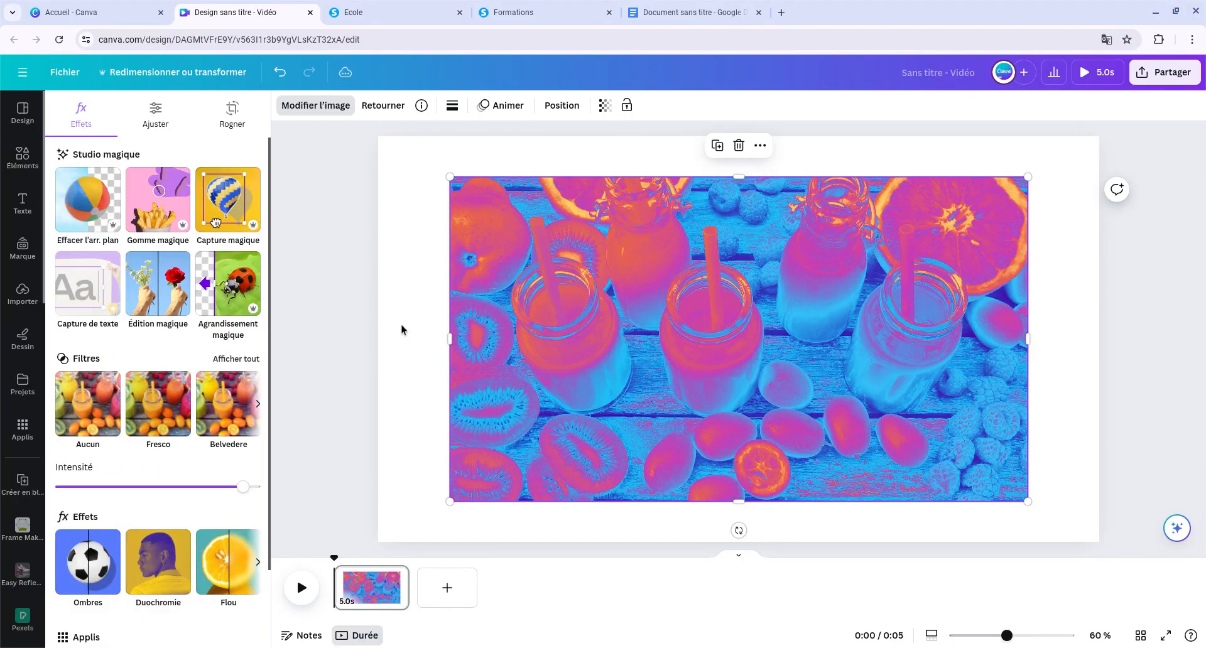
left_click(281, 72)
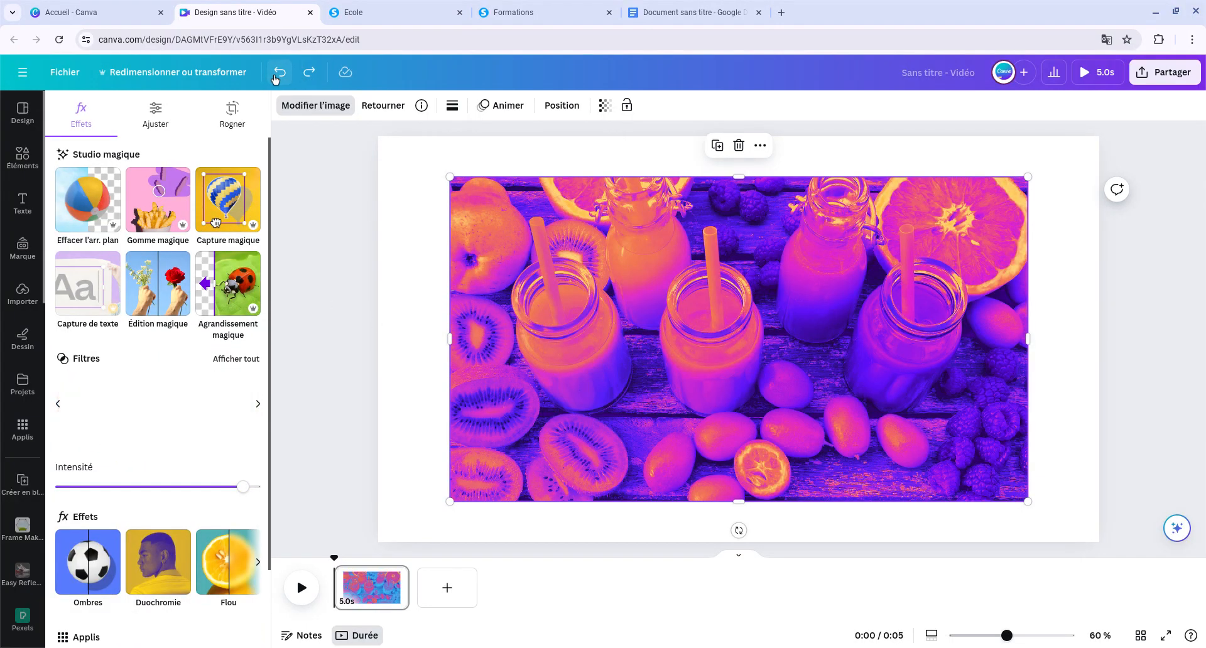
left_click(280, 72)
left_click(304, 116)
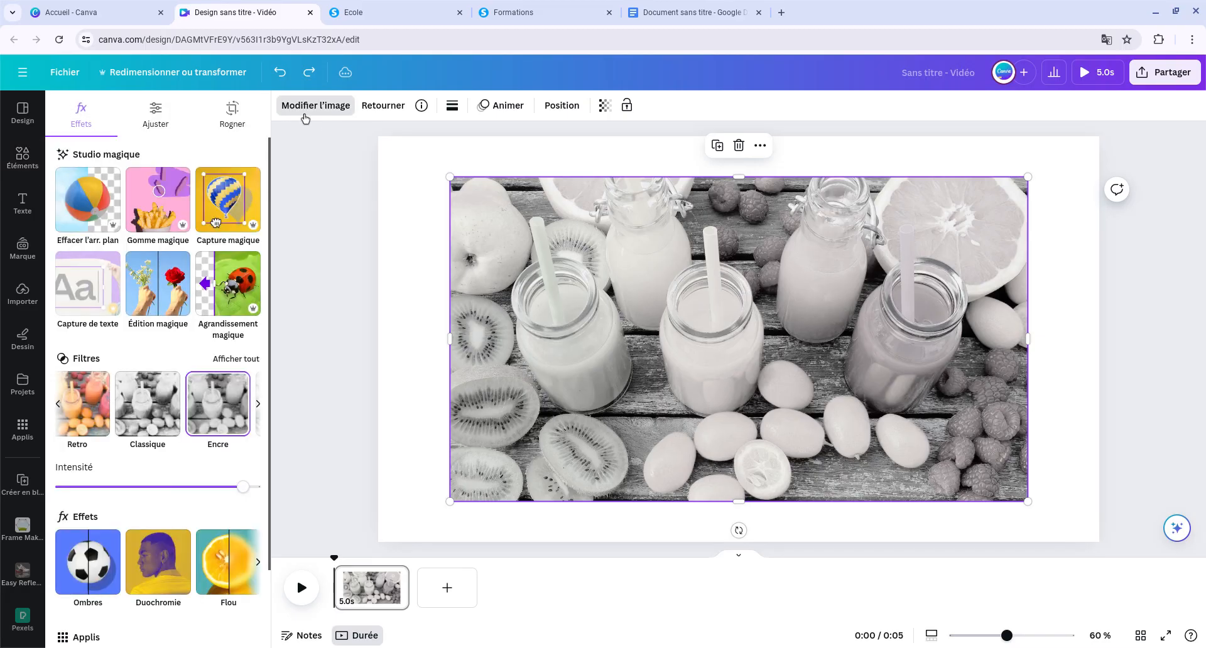
left_click(283, 74)
left_click(287, 74)
left_click(288, 75)
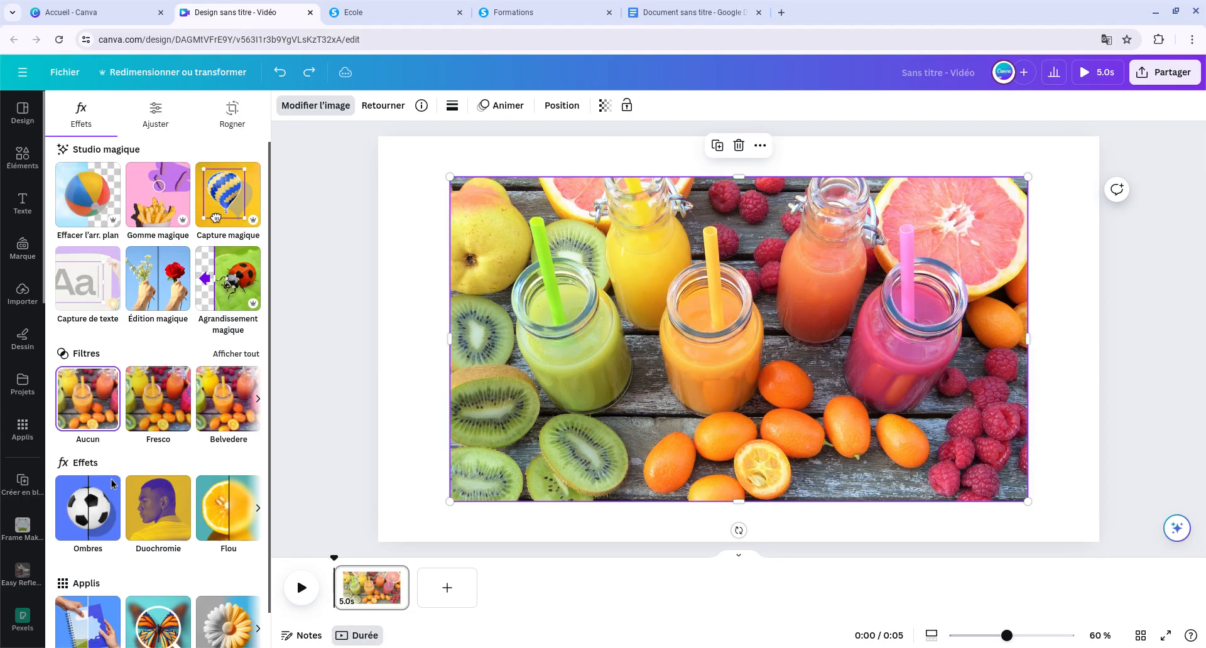
Remove the photo's background with Effacer l'arr. plan and shift the cut-out photo slightly on the page
left_click(88, 200)
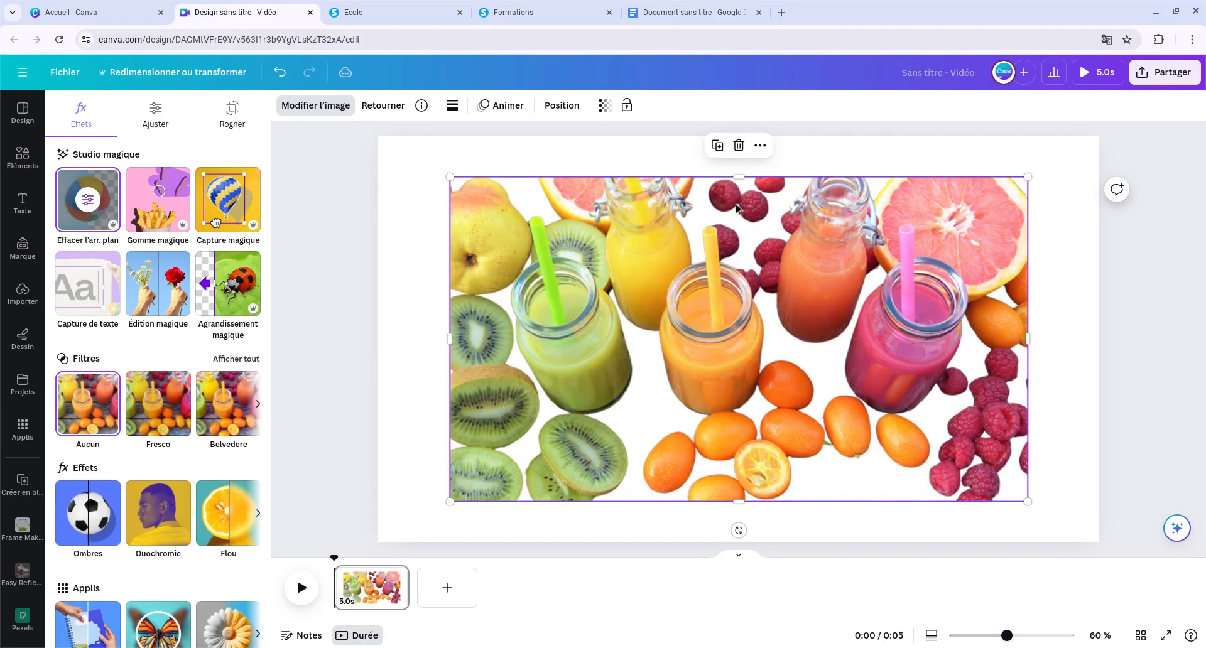
mouse_move(621, 368)
left_mouse_down()
mouse_move(657, 371)
mouse_move(643, 345)
mouse_move(619, 344)
left_mouse_up()
left_click(442, 390)
left_click(461, 400)
left_click_drag(646, 387, 495, 383)
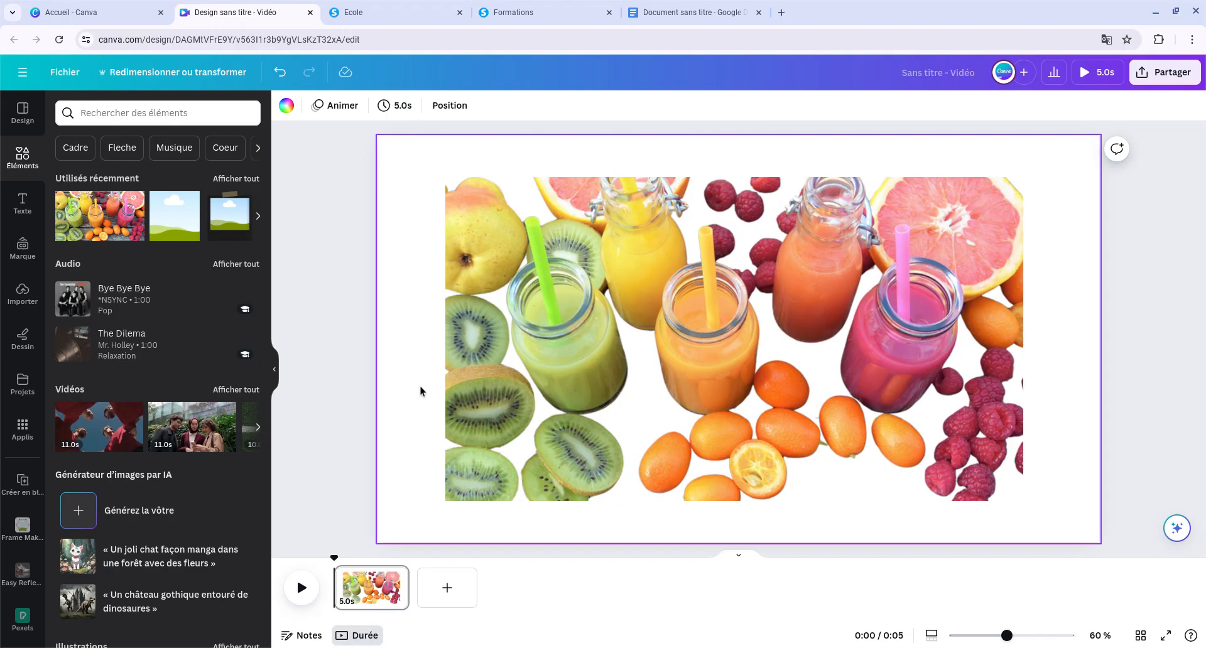
Undo the background removal and the small move of the photo
left_click(316, 105)
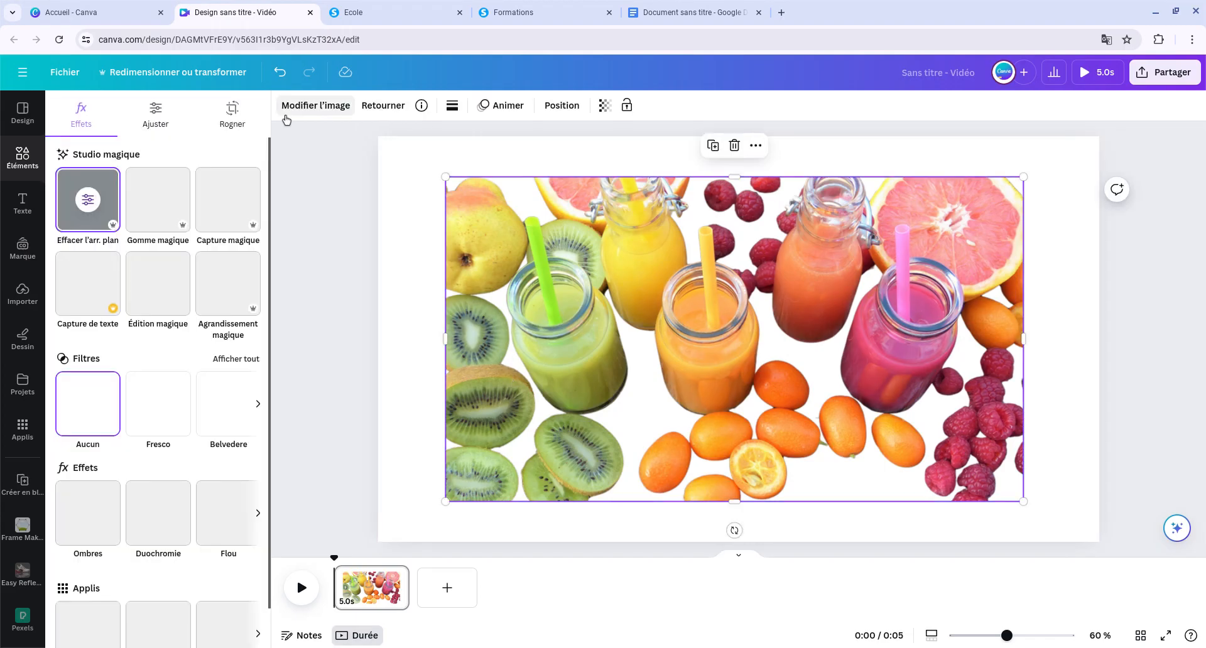
left_click(281, 80)
left_click(281, 80)
left_click(281, 81)
left_click(281, 81)
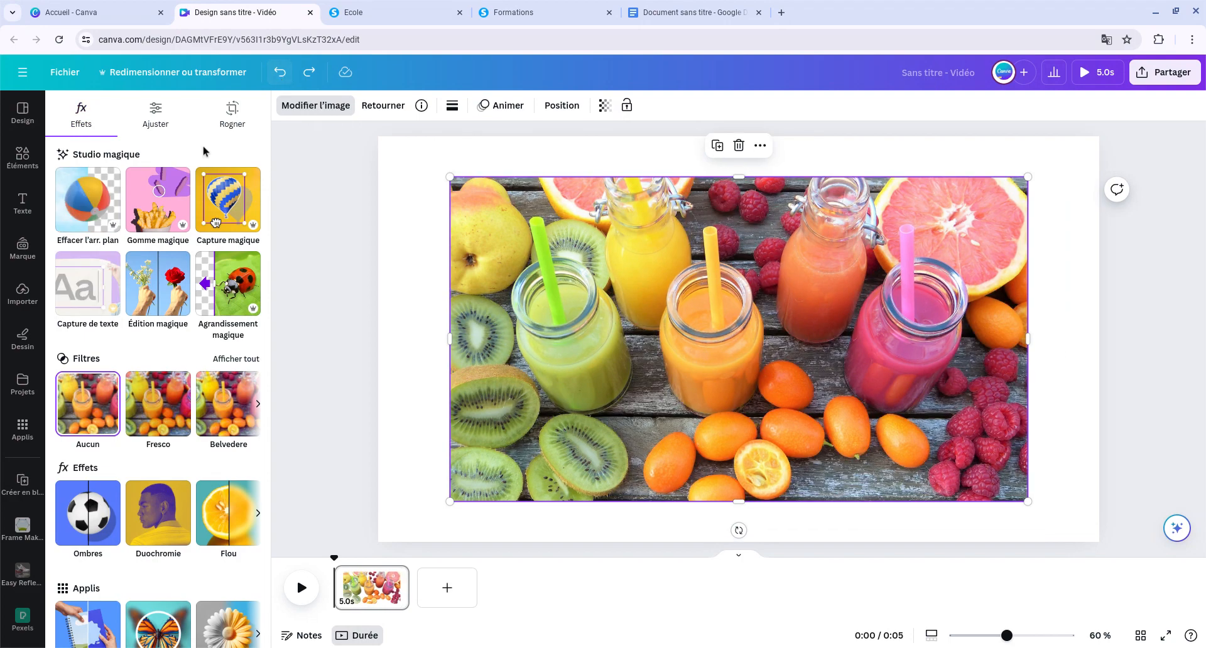
Erase the kiwi pieces below the green jar with Gomme magique at brush size 20, including a second pass over the leftover traces
left_click(155, 223)
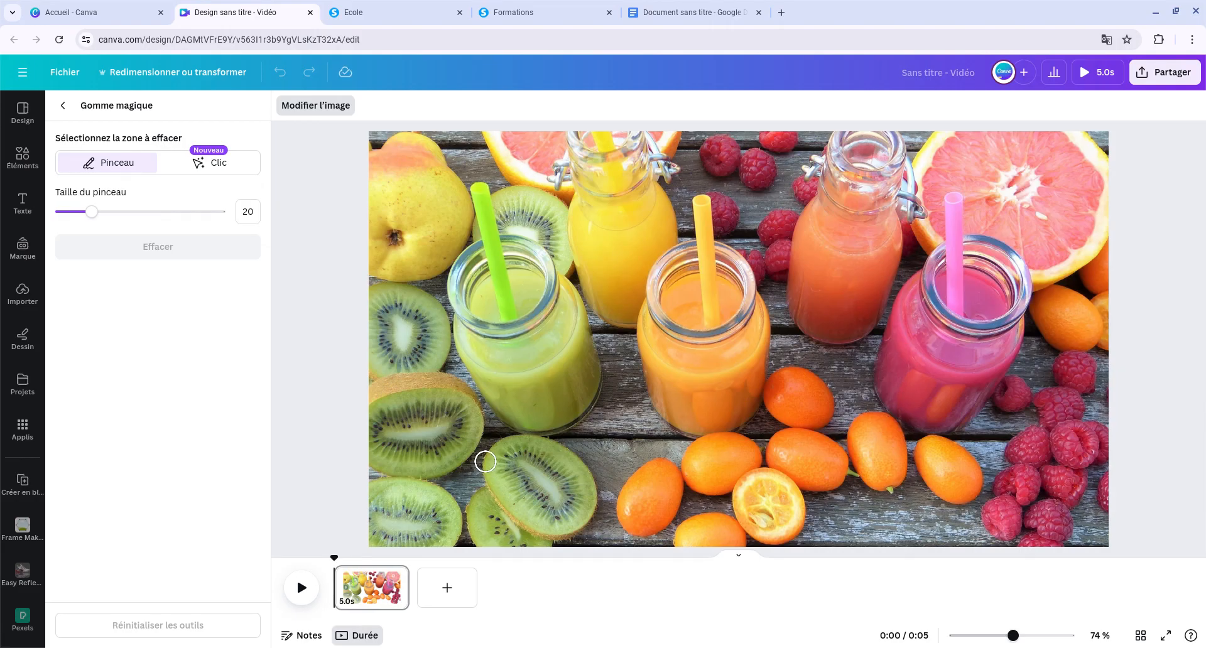
mouse_move(485, 462)
left_mouse_down()
mouse_move(513, 443)
mouse_move(561, 442)
mouse_move(598, 476)
mouse_move(602, 504)
mouse_move(592, 526)
mouse_move(546, 463)
mouse_move(507, 465)
mouse_move(566, 455)
mouse_move(584, 476)
mouse_move(586, 534)
mouse_move(576, 454)
mouse_move(574, 505)
mouse_move(563, 493)
mouse_move(530, 522)
mouse_move(484, 472)
mouse_move(478, 547)
mouse_move(478, 527)
mouse_move(494, 547)
mouse_move(548, 542)
mouse_move(485, 535)
left_mouse_up()
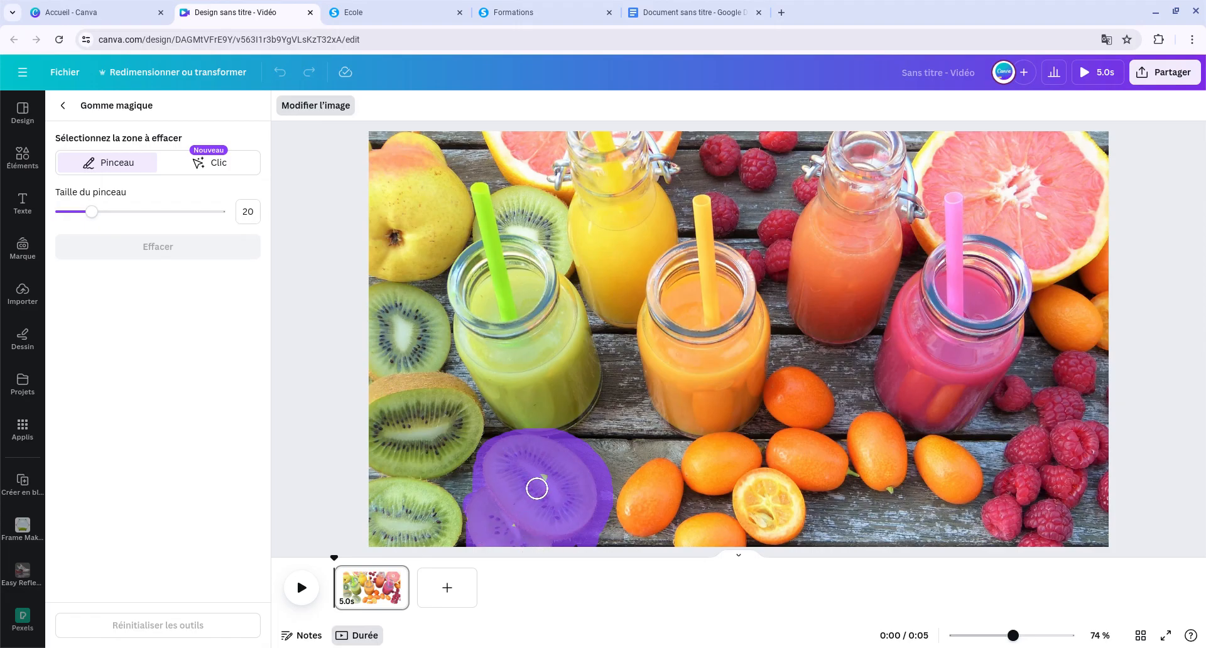
left_click(182, 259)
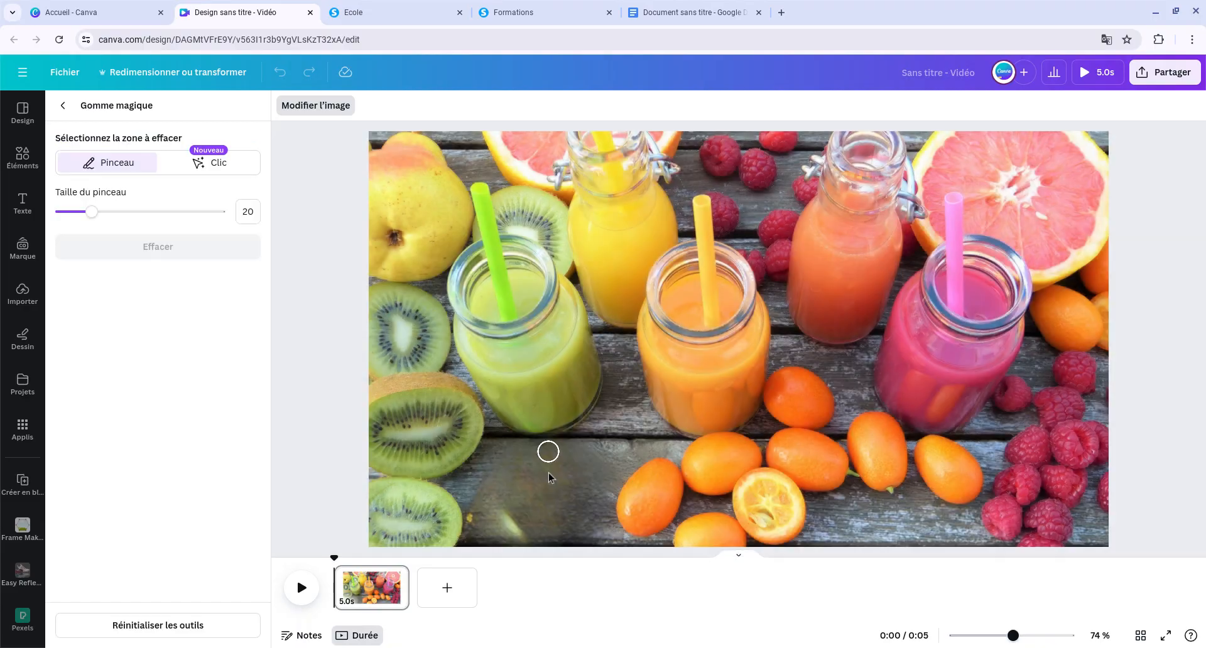
mouse_move(547, 487)
left_mouse_down()
mouse_move(524, 544)
mouse_move(527, 495)
mouse_move(562, 531)
mouse_move(576, 464)
mouse_move(532, 439)
mouse_move(553, 488)
left_mouse_up()
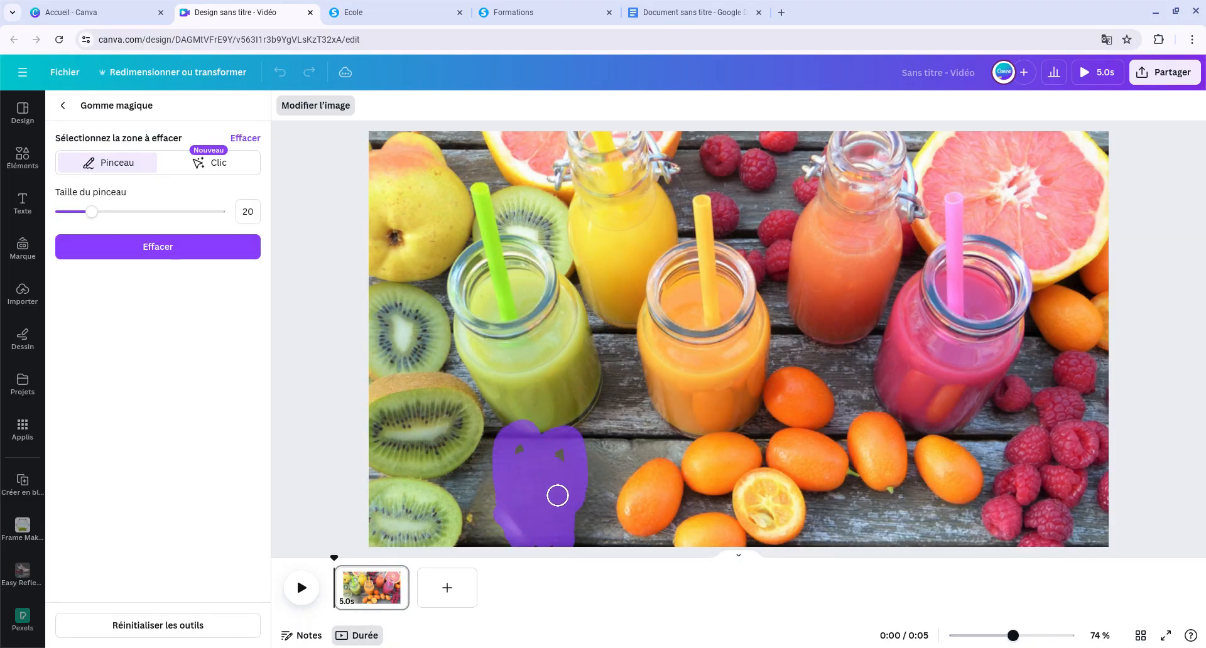
left_click(217, 248)
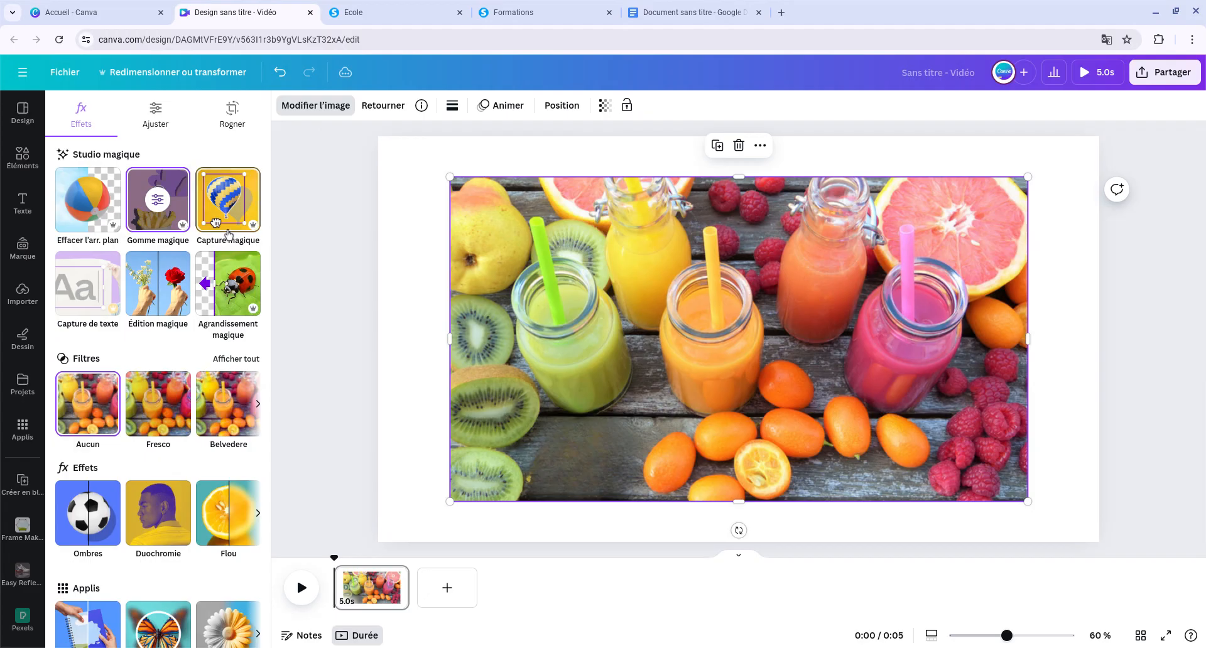
Capture the orange juice jar at the photo's centre as a separate object with Capture magique
left_click(227, 232)
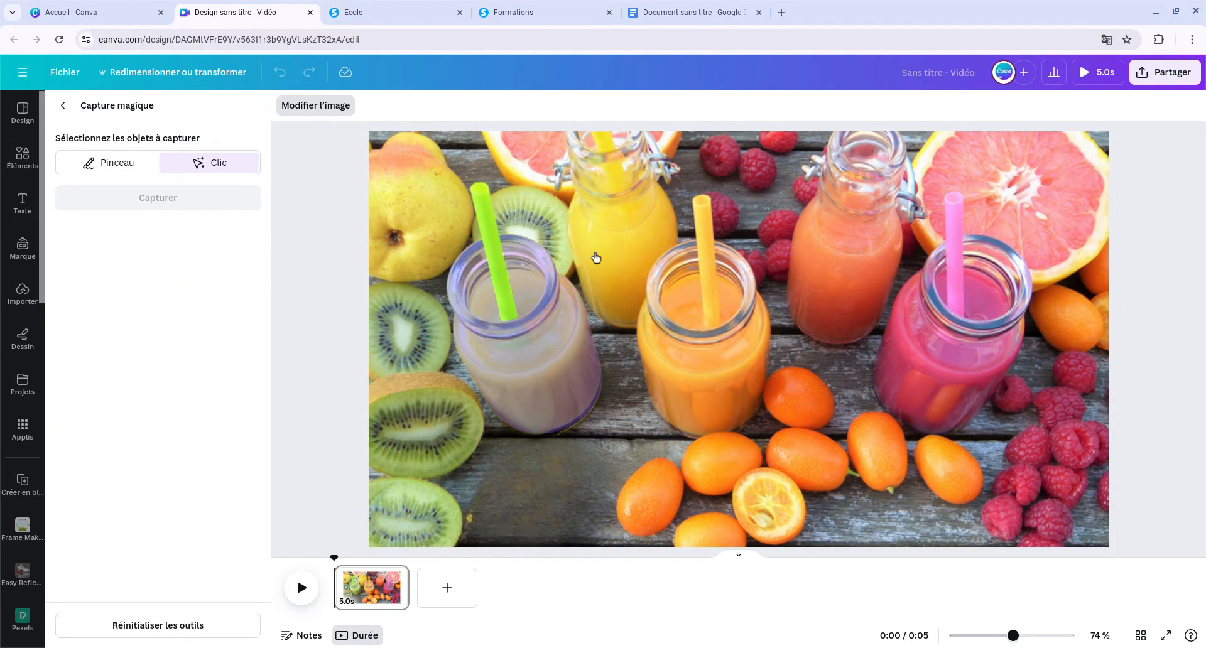
left_click(703, 360)
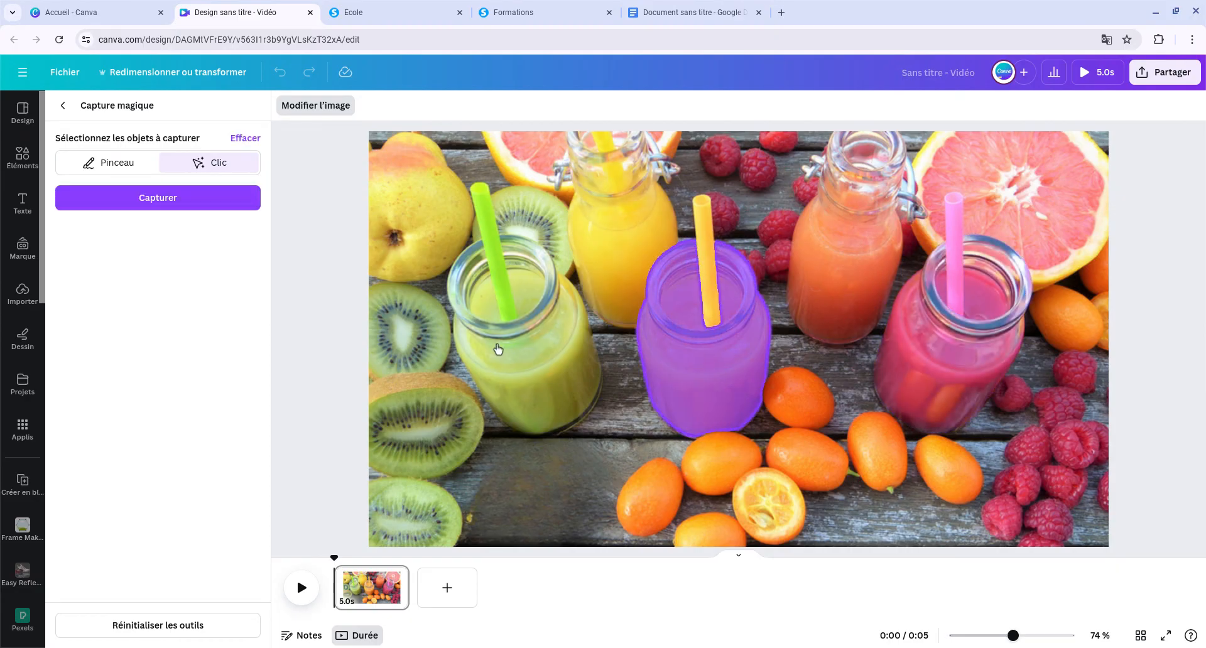
left_click(168, 206)
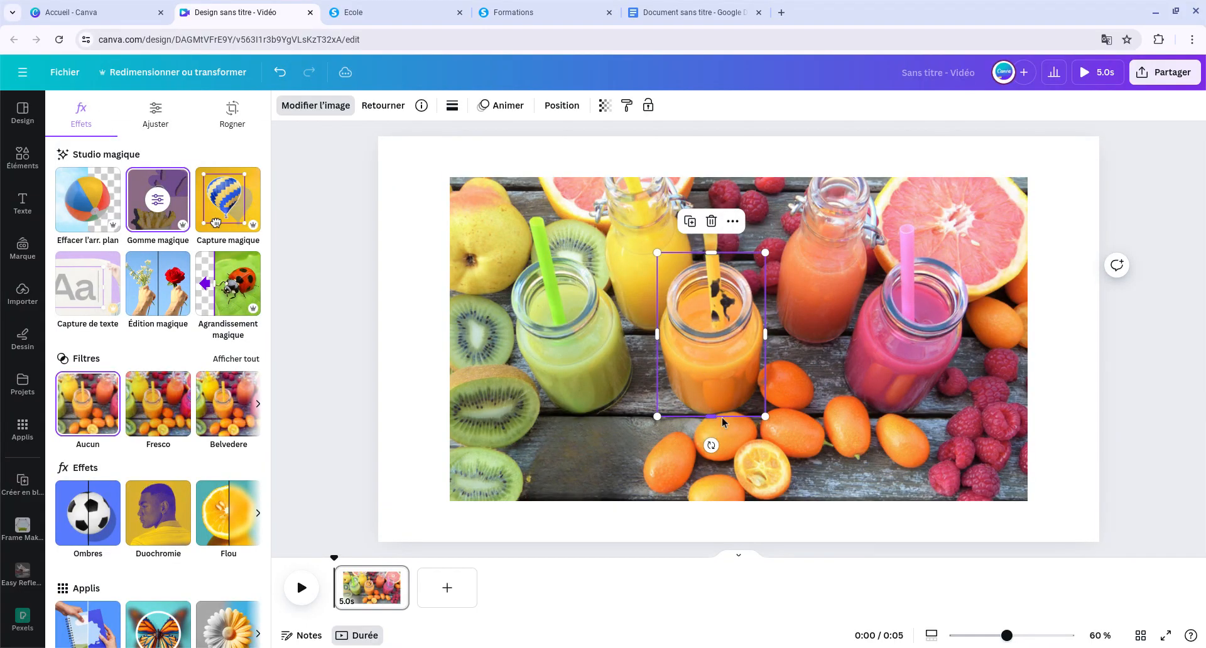
Move the captured orange jar toward the pink jar and back to its place, shifting the photo slightly to the left
left_click_drag(725, 364, 818, 379)
left_click_drag(713, 252, 699, 249)
left_click(796, 368)
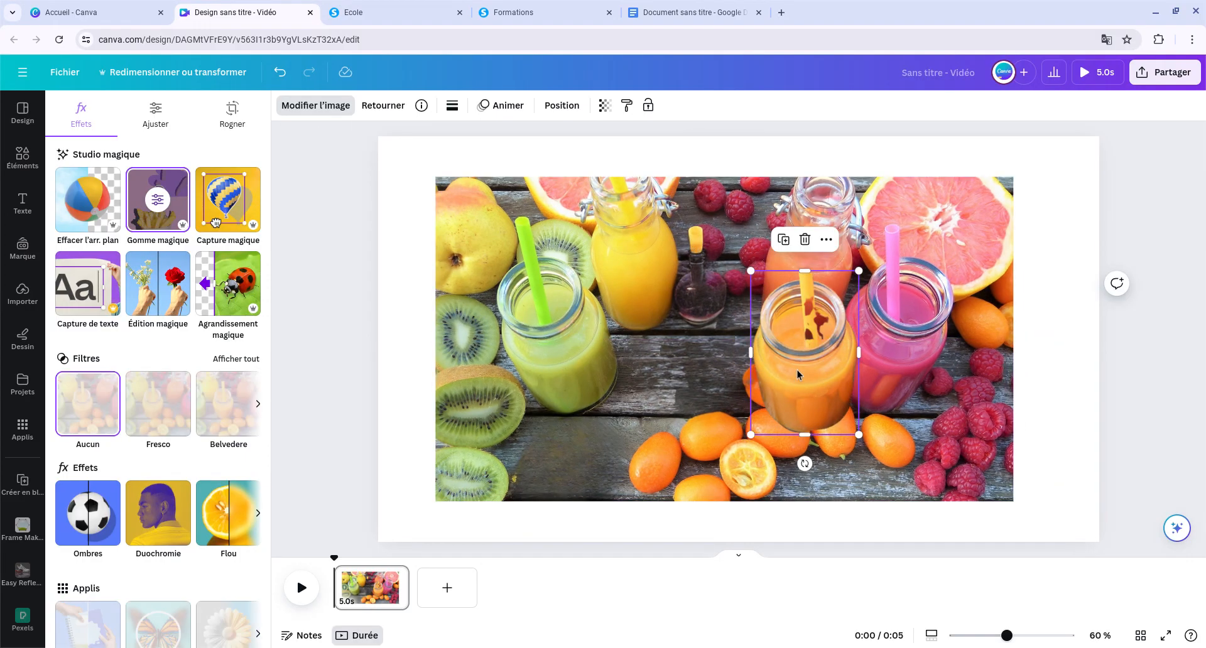
left_click_drag(797, 368, 694, 347)
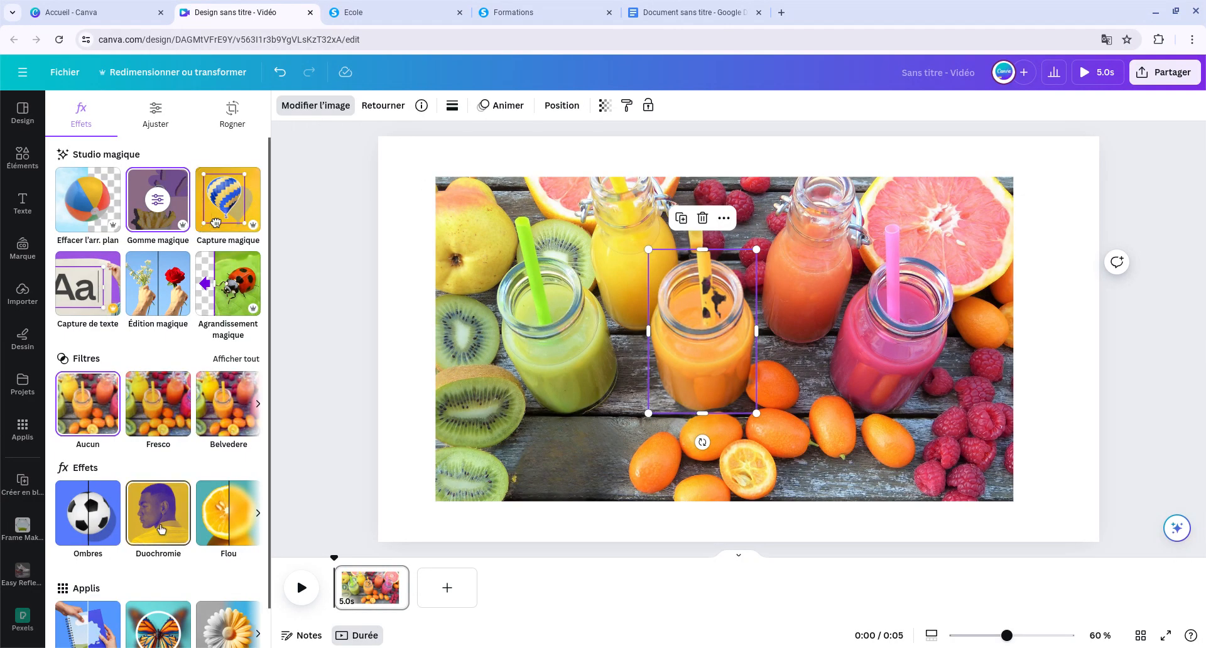
Apply the Brillance shadow to the captured orange jar and move the jar to the photo's lower-left corner
scroll(158, 525, "down", 1)
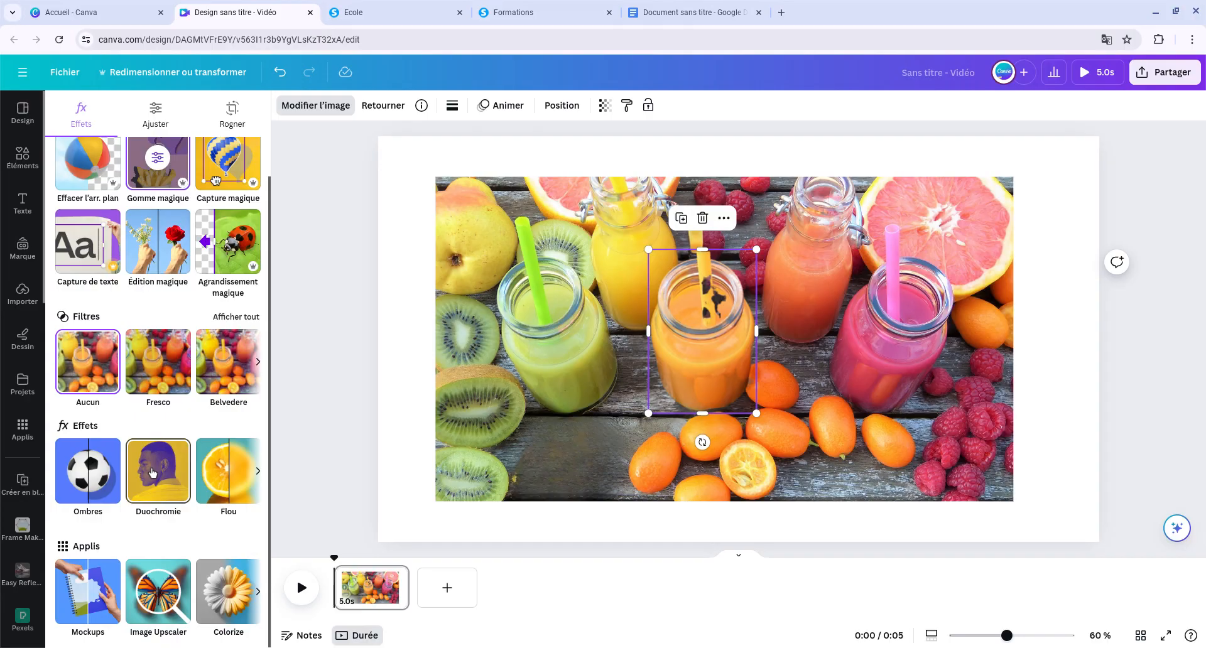
left_click(91, 499)
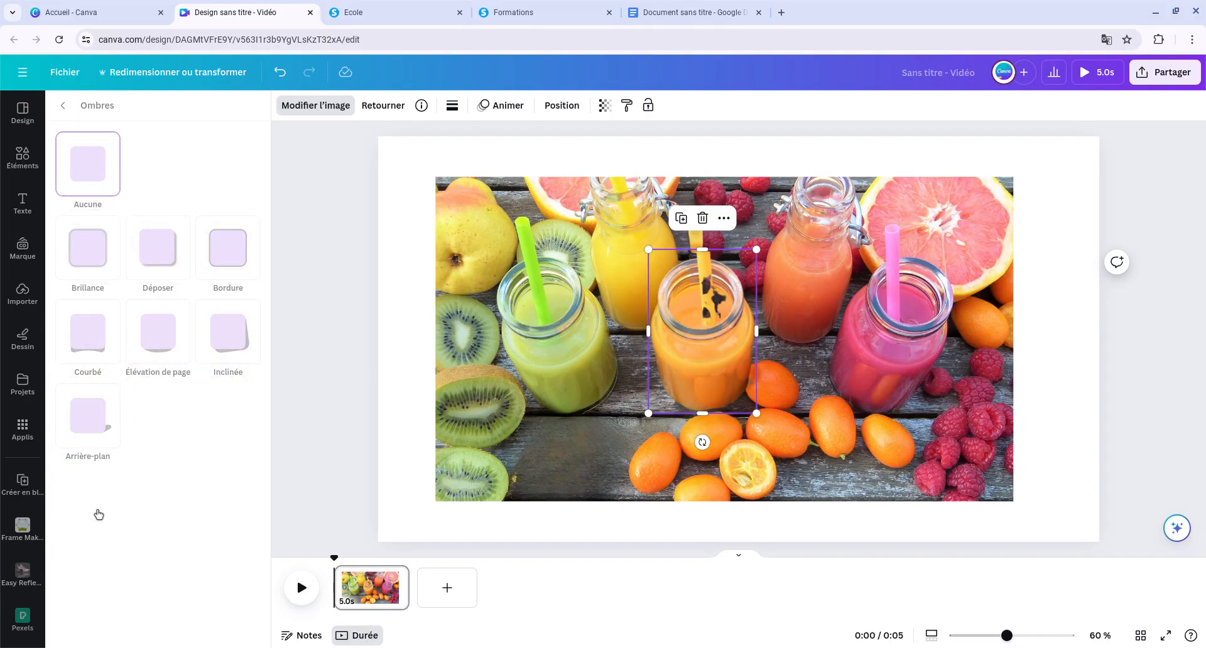
left_click(100, 269)
left_click_drag(723, 356, 542, 491)
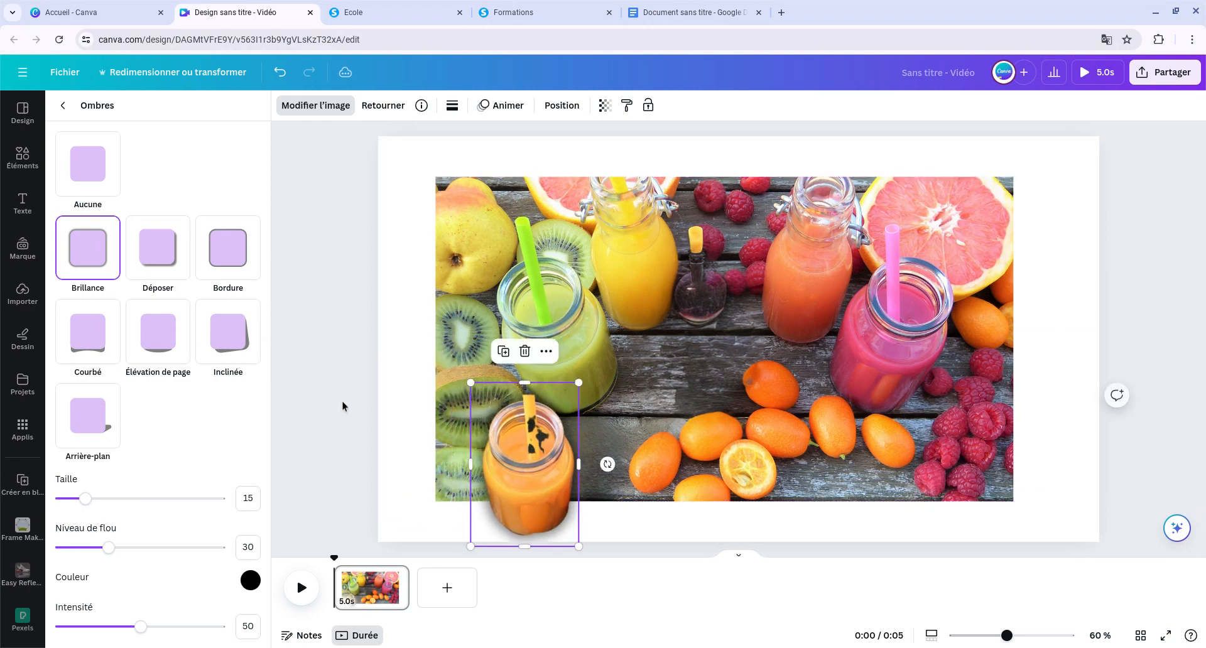
Change the orange jar's shadow style to Bordure
left_click(243, 362)
left_click(231, 254)
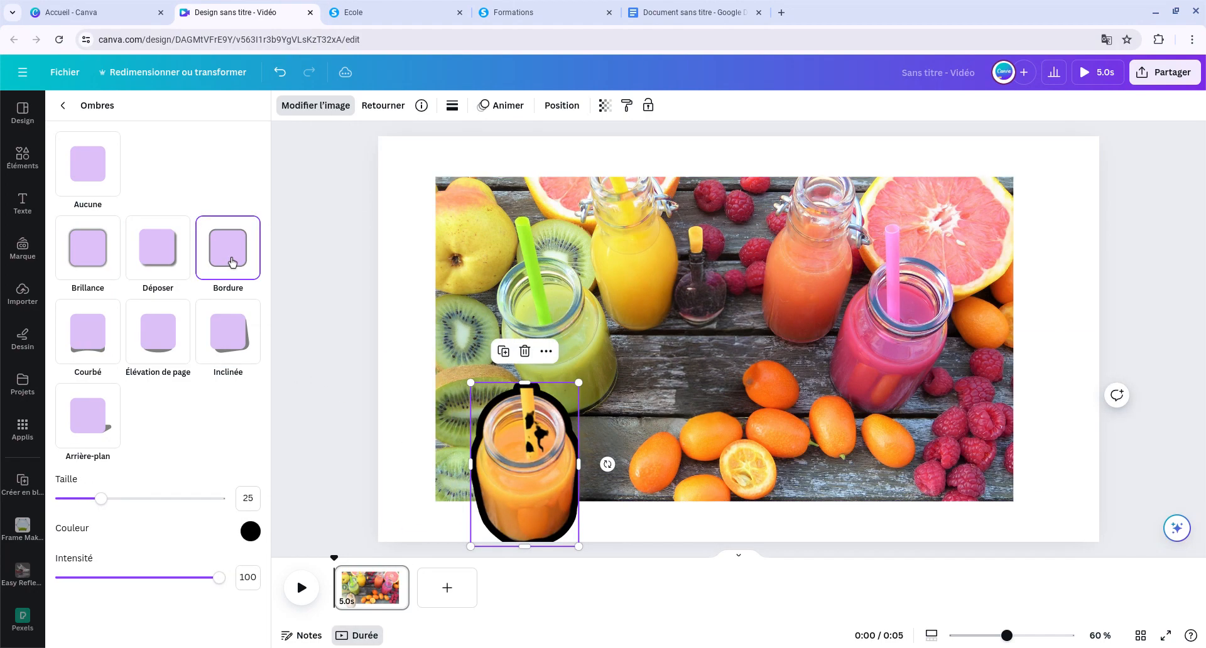
left_click(311, 107)
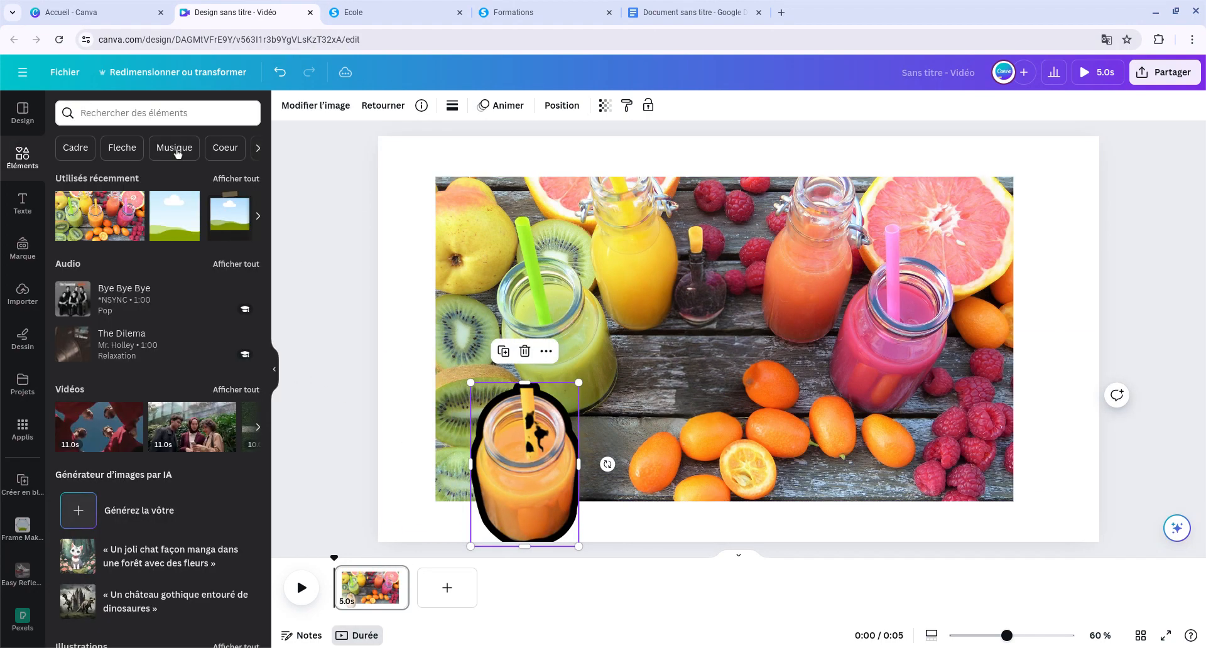
Brush the Flou effect over the captured orange jar at size 20 and intensity 25, and delete the jar from the page
left_click(301, 107)
scroll(157, 314, "down", 1)
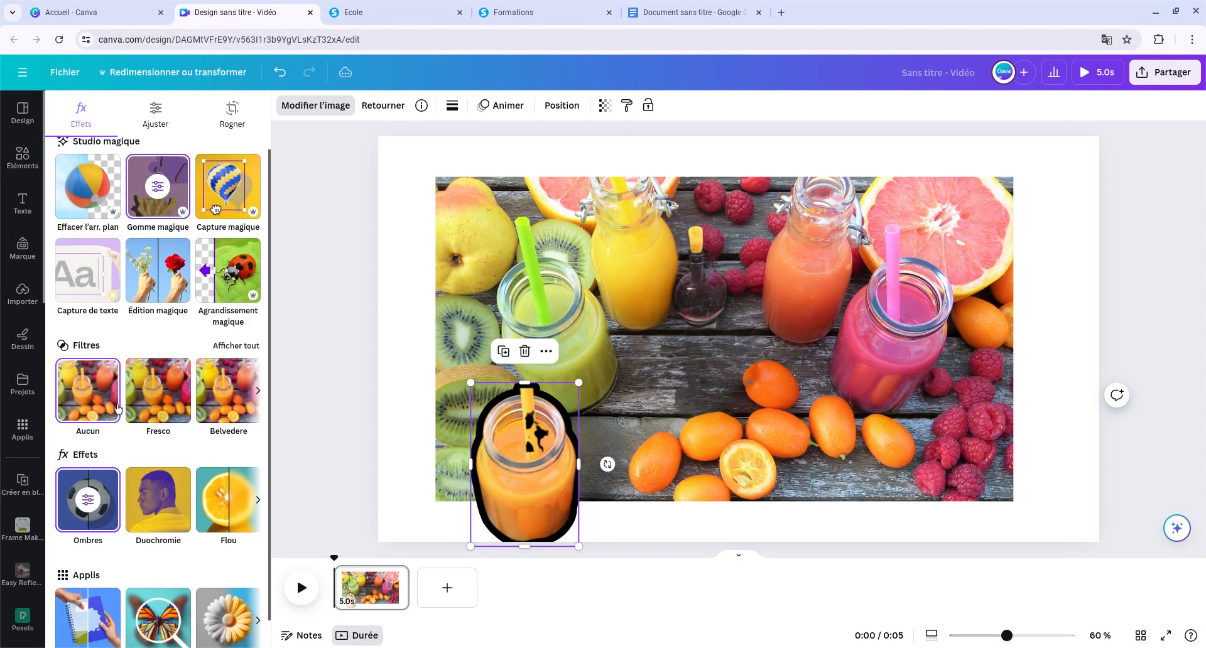
left_click(228, 510)
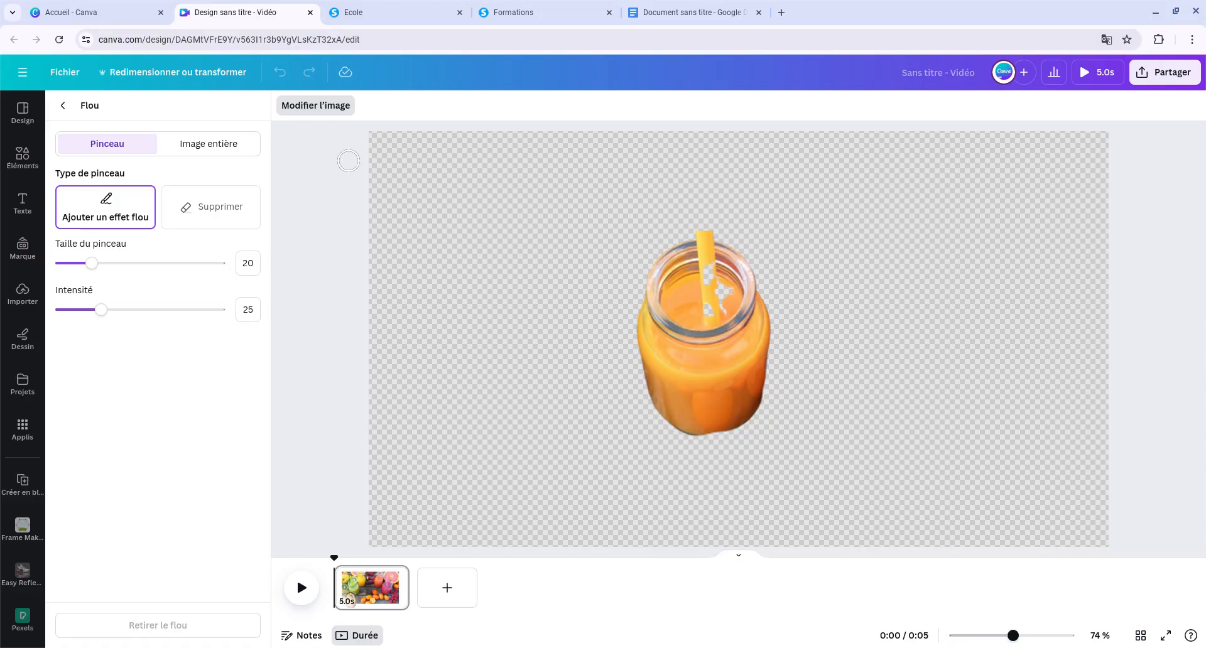
mouse_move(547, 209)
left_mouse_down()
mouse_move(579, 269)
mouse_move(741, 346)
mouse_move(685, 365)
mouse_move(717, 443)
mouse_move(705, 331)
mouse_move(887, 308)
left_mouse_up()
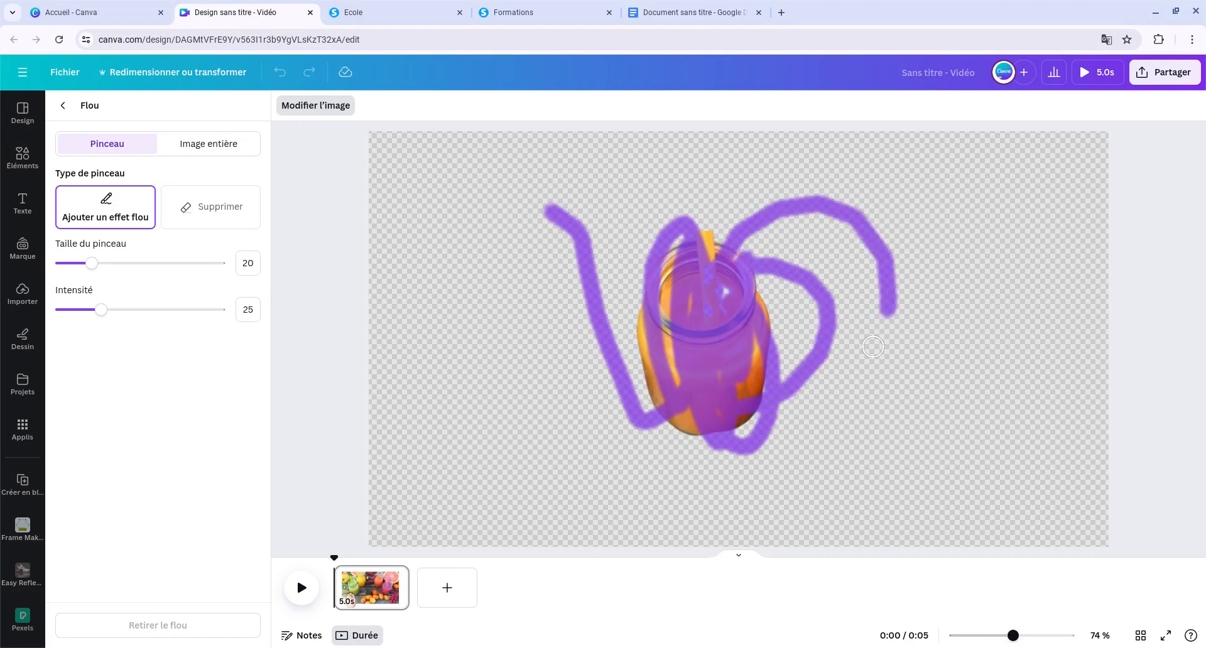
left_click(63, 105)
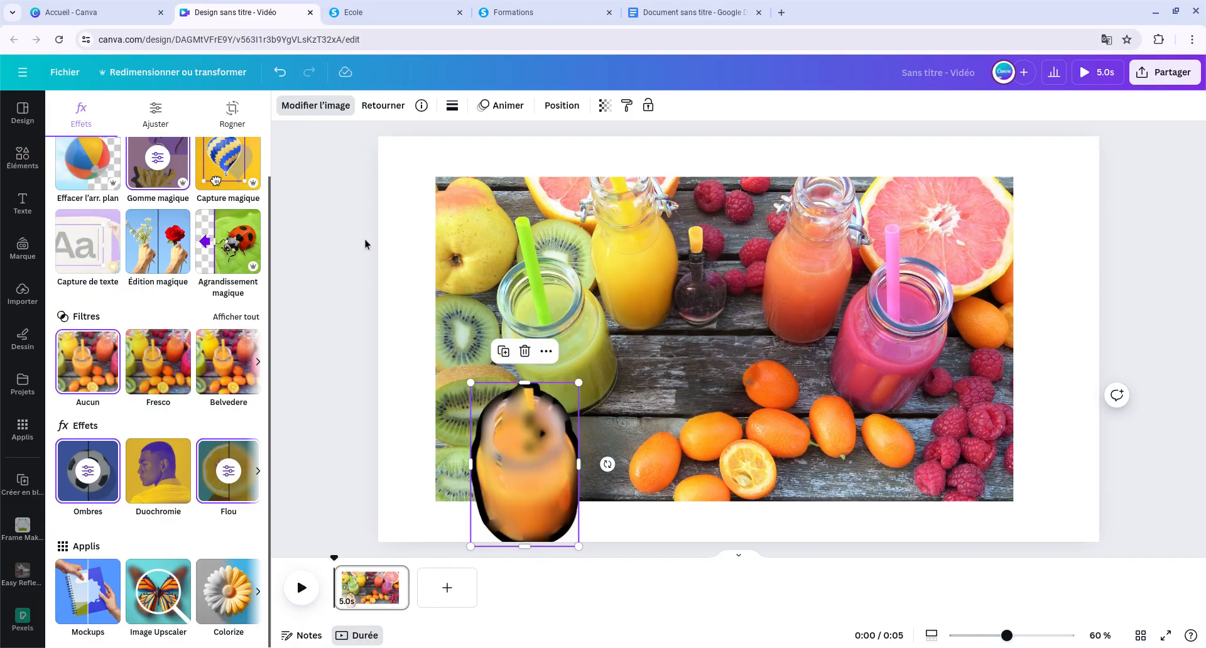
left_click(534, 356)
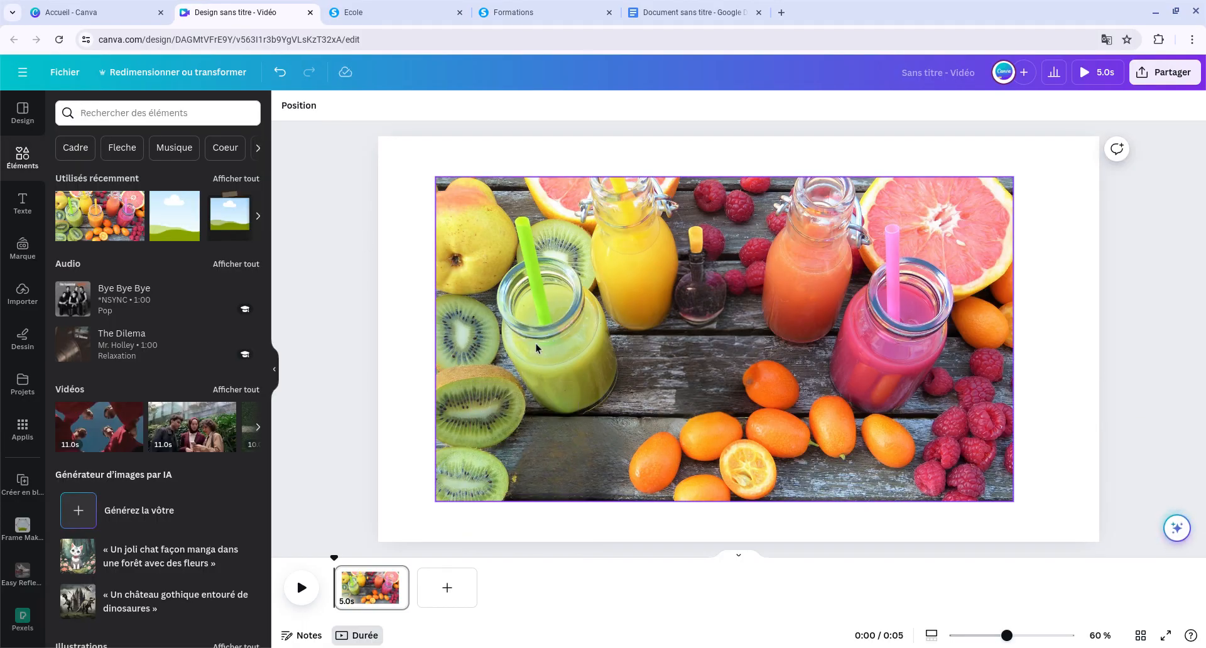
Brush the Flou effect over the photo's green jar and the raspberries beside the coral bottle, at size 20 and intensity 25
left_click(536, 345)
left_click(316, 105)
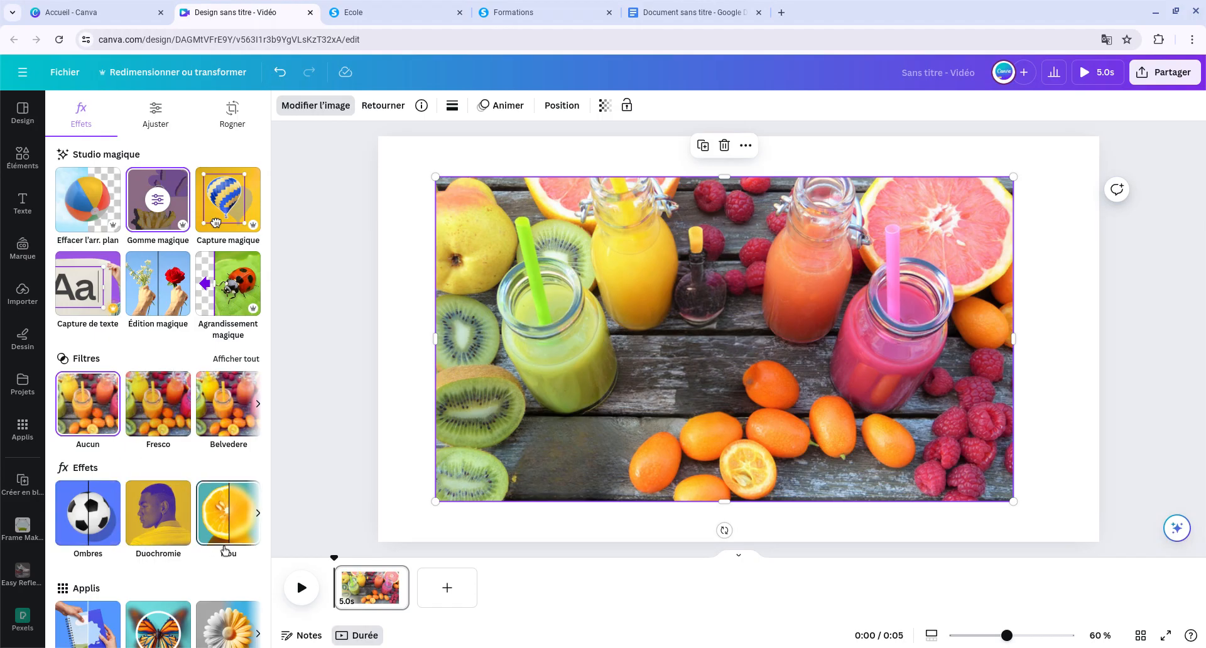
left_click(226, 515)
mouse_move(558, 233)
left_mouse_down()
mouse_move(553, 400)
mouse_move(530, 388)
mouse_move(571, 386)
mouse_move(558, 392)
mouse_move(620, 351)
mouse_move(628, 382)
mouse_move(527, 280)
mouse_move(496, 314)
left_mouse_up()
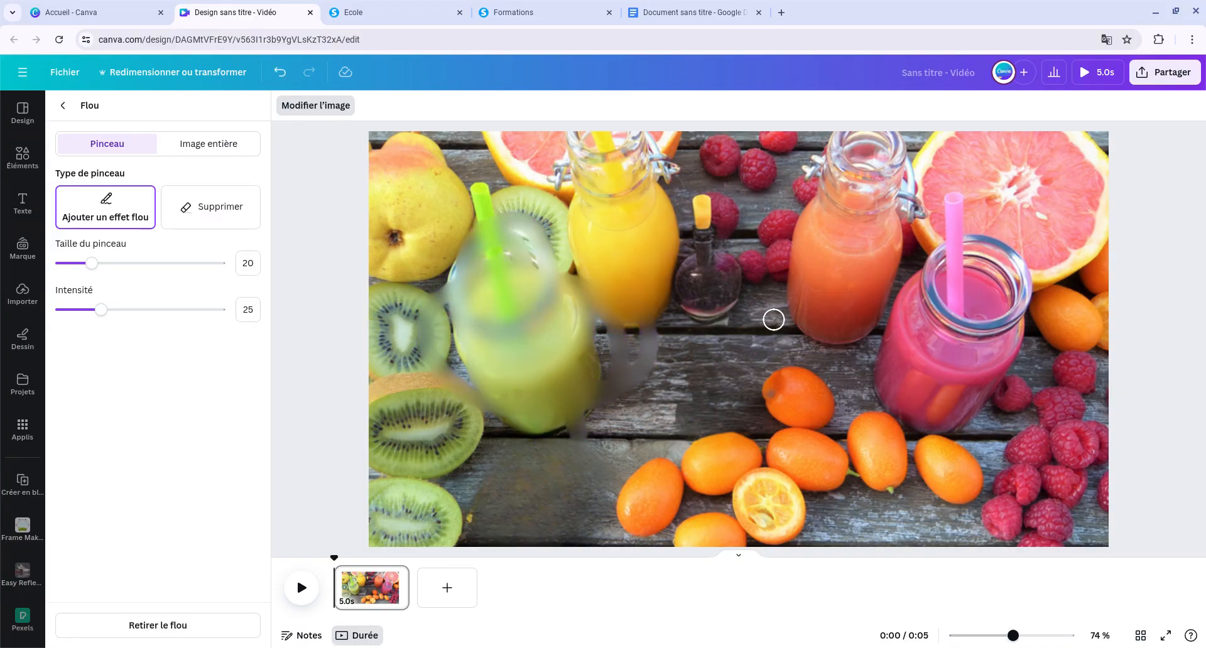
left_click_drag(788, 206, 786, 205)
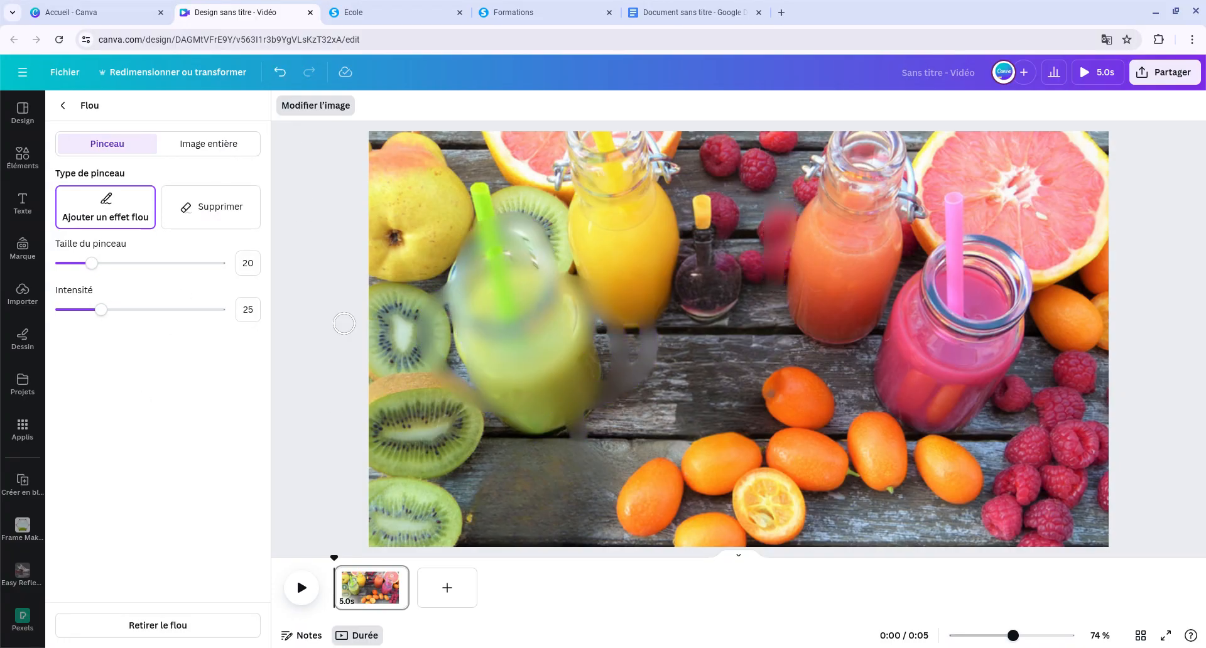
left_click(65, 114)
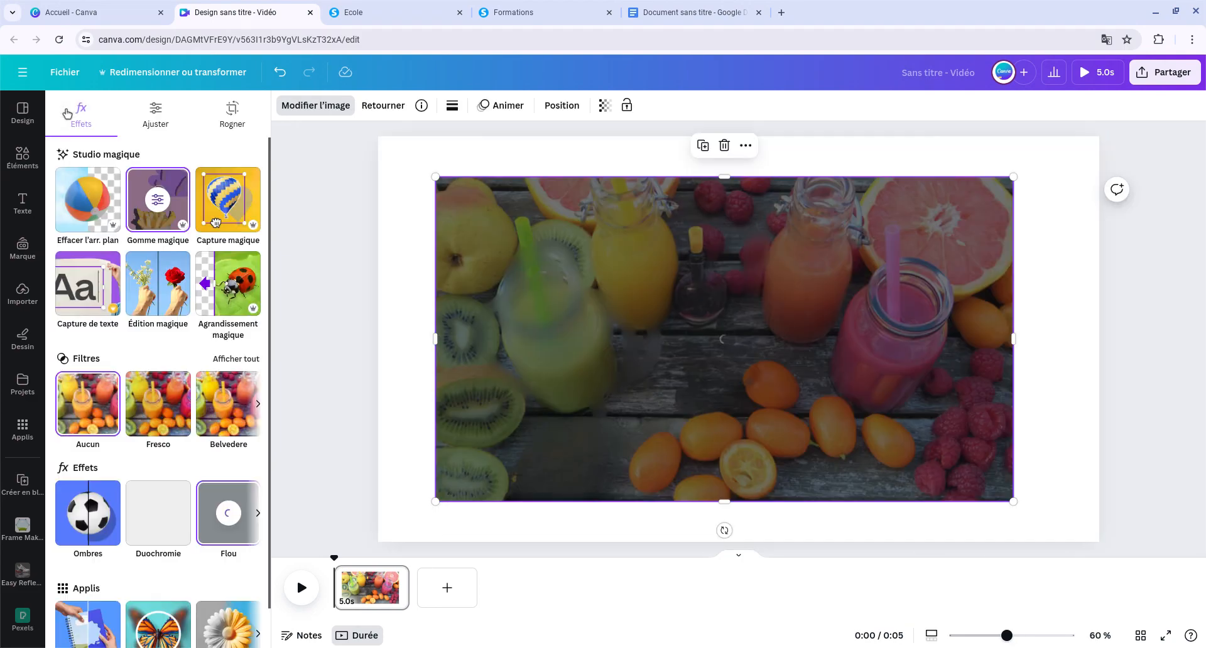
Try the Cherry and Personnalisé duotones on the photo and apply the Violet duotone
scroll(125, 352, "down", 1)
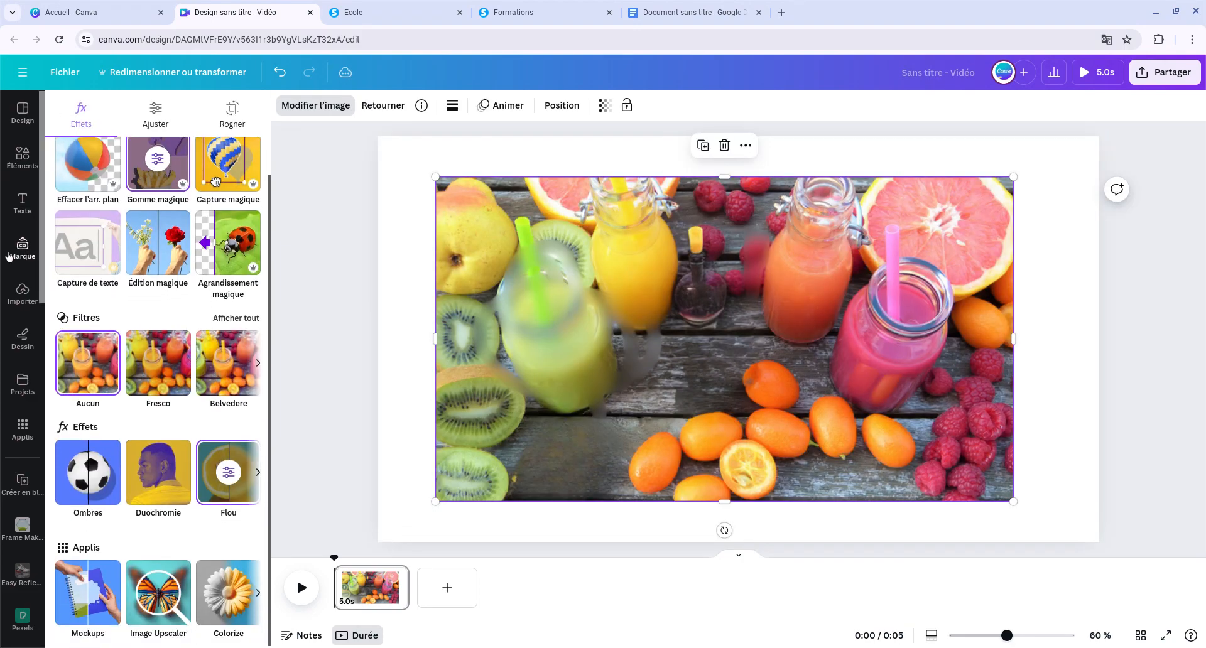
left_click(166, 514)
left_click(163, 277)
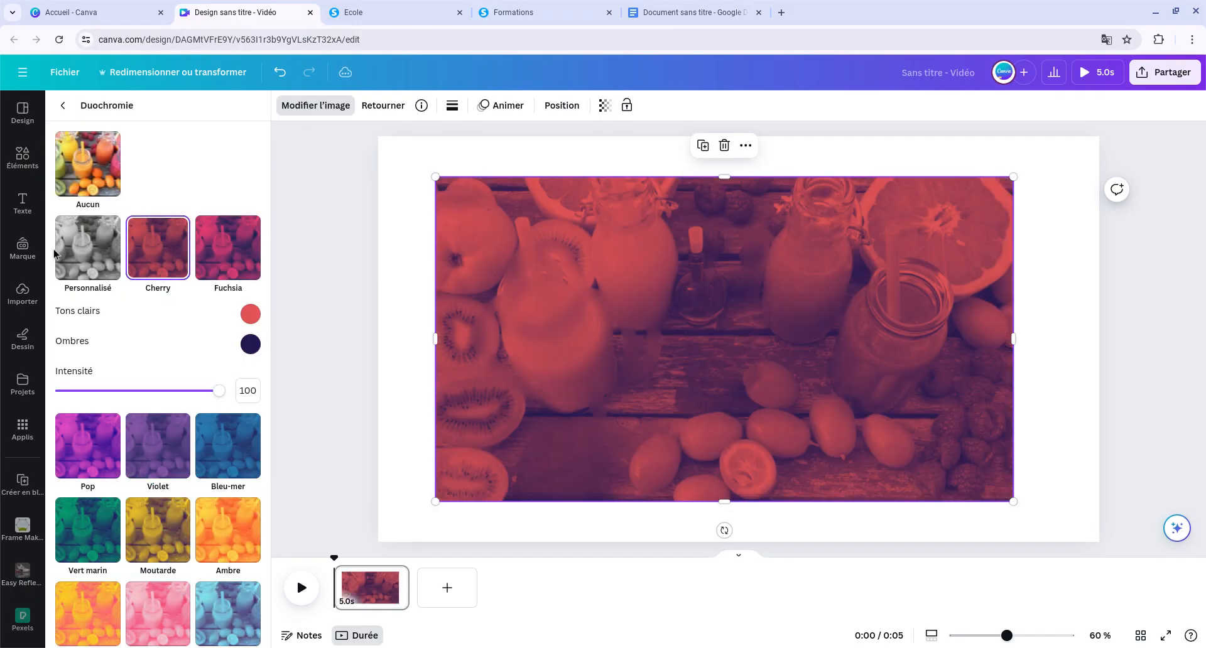
left_click(71, 270)
left_click(158, 446)
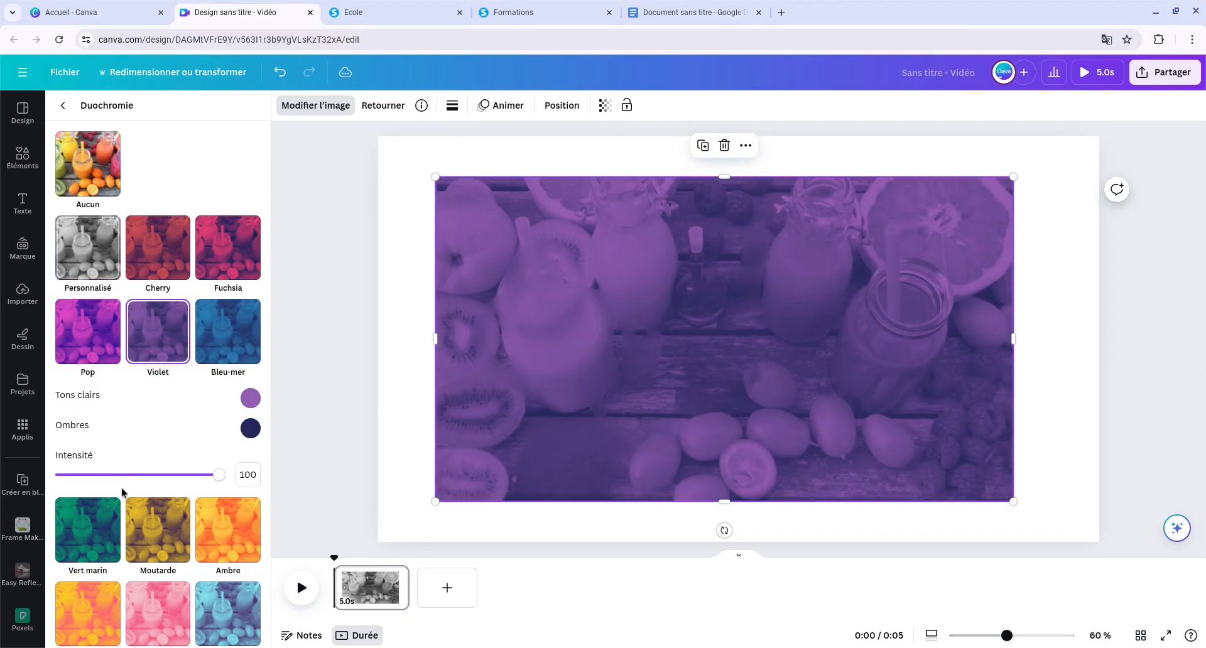
Try the Vert marin, Blush and Chocolat à la menthe duotones on the photo
left_click(88, 530)
left_click(179, 613)
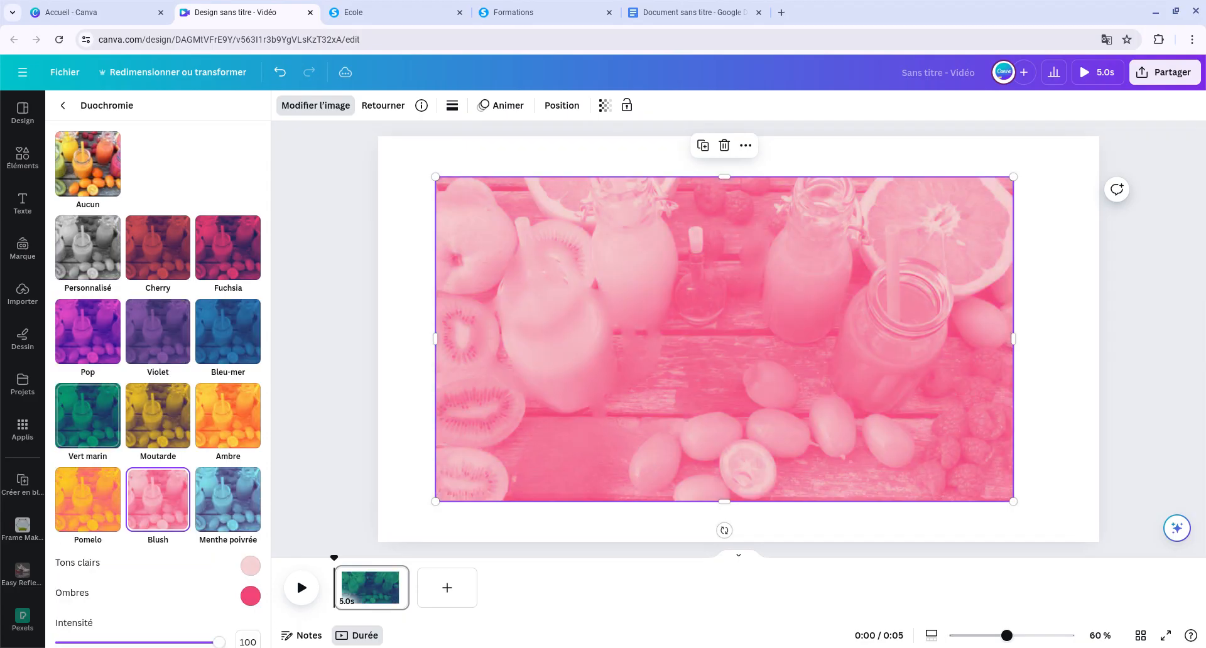
scroll(181, 604, "down", 5)
left_click(162, 544)
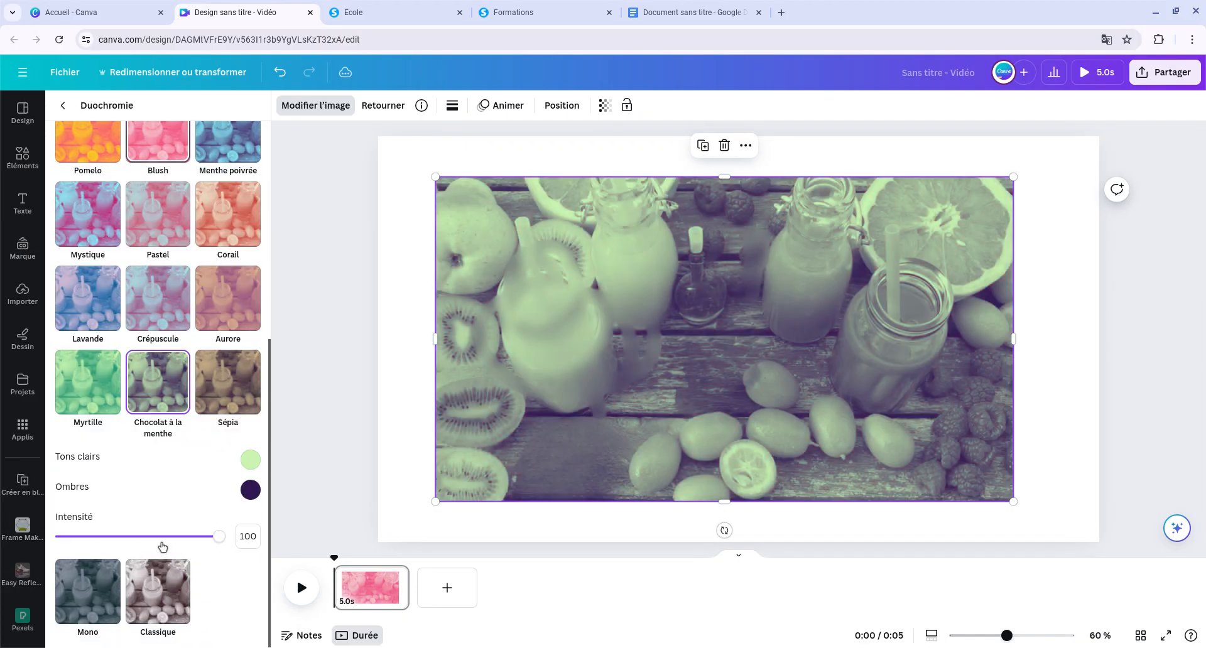
left_click(61, 105)
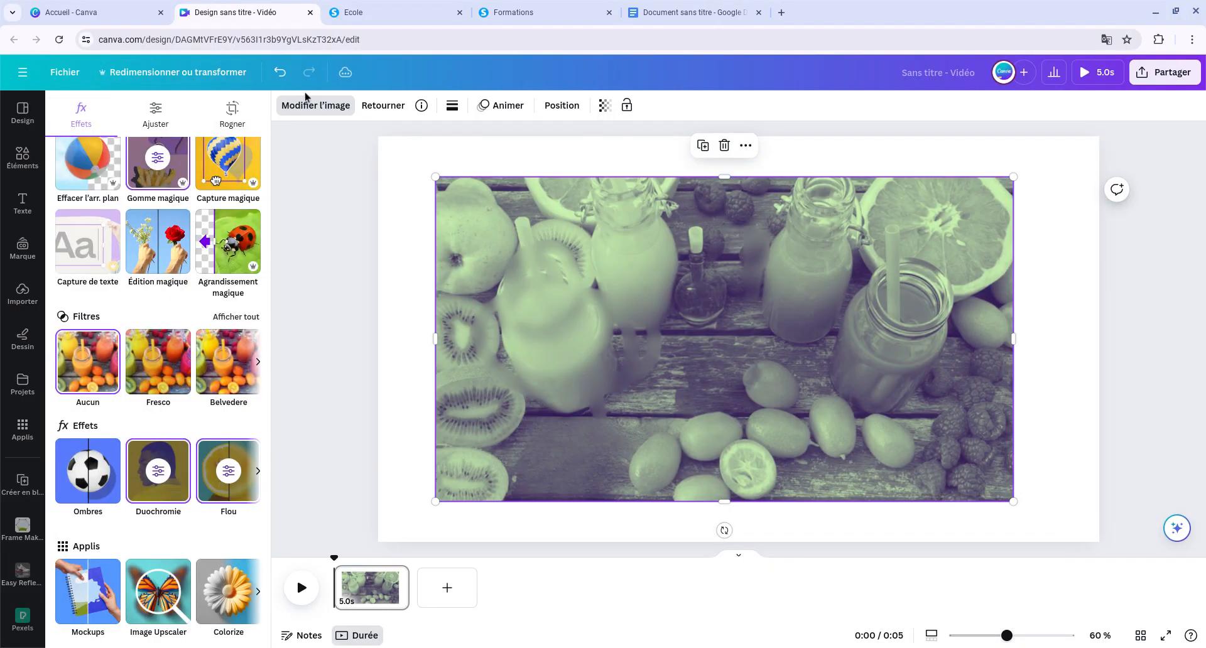
Undo the last duotone change and delete the photo from the page
left_click(314, 105)
left_click(278, 76)
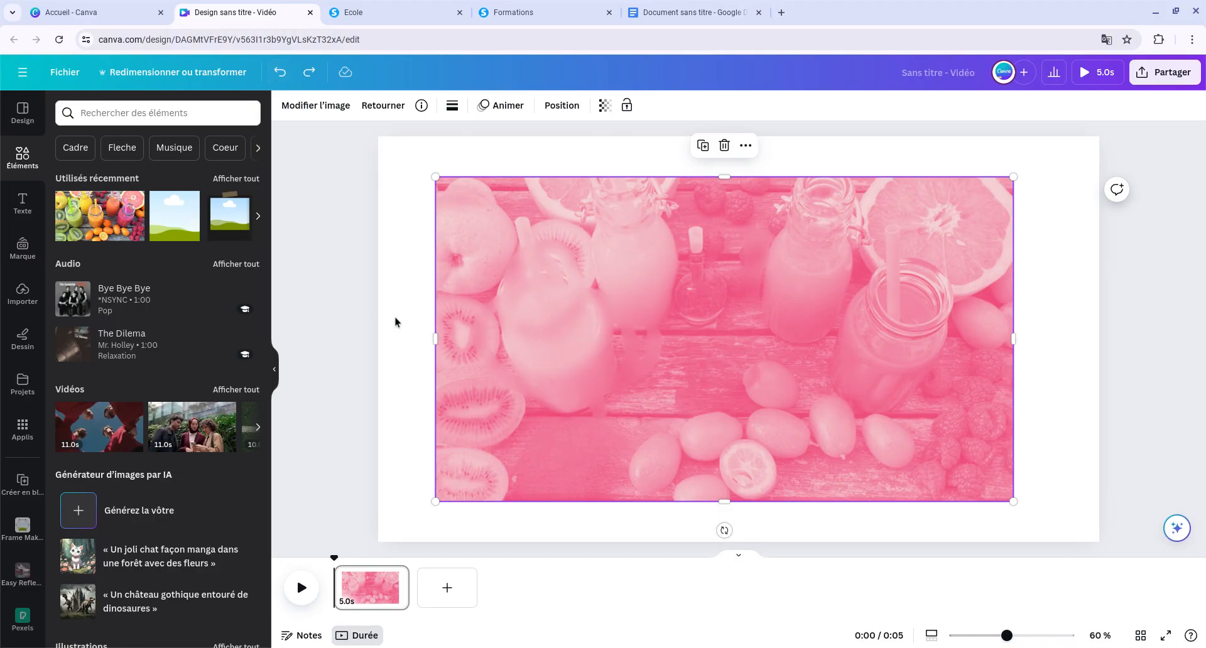
left_click(725, 145)
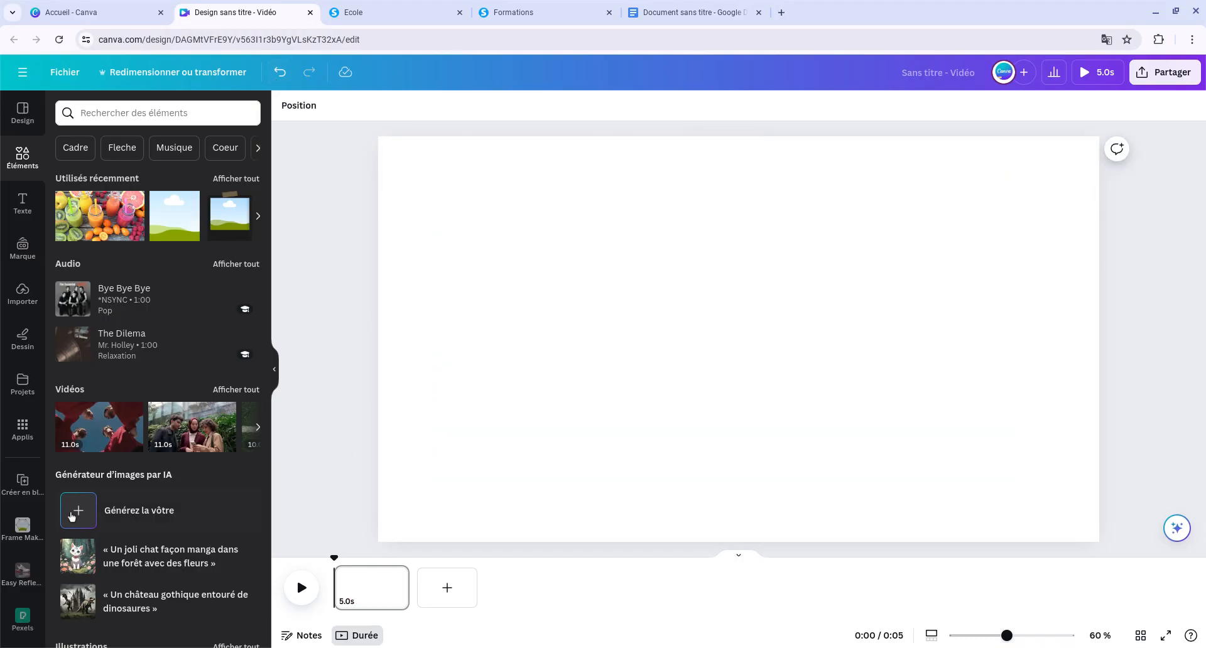
Add a default-style title reading "canva pro" to the empty page
left_click(22, 202)
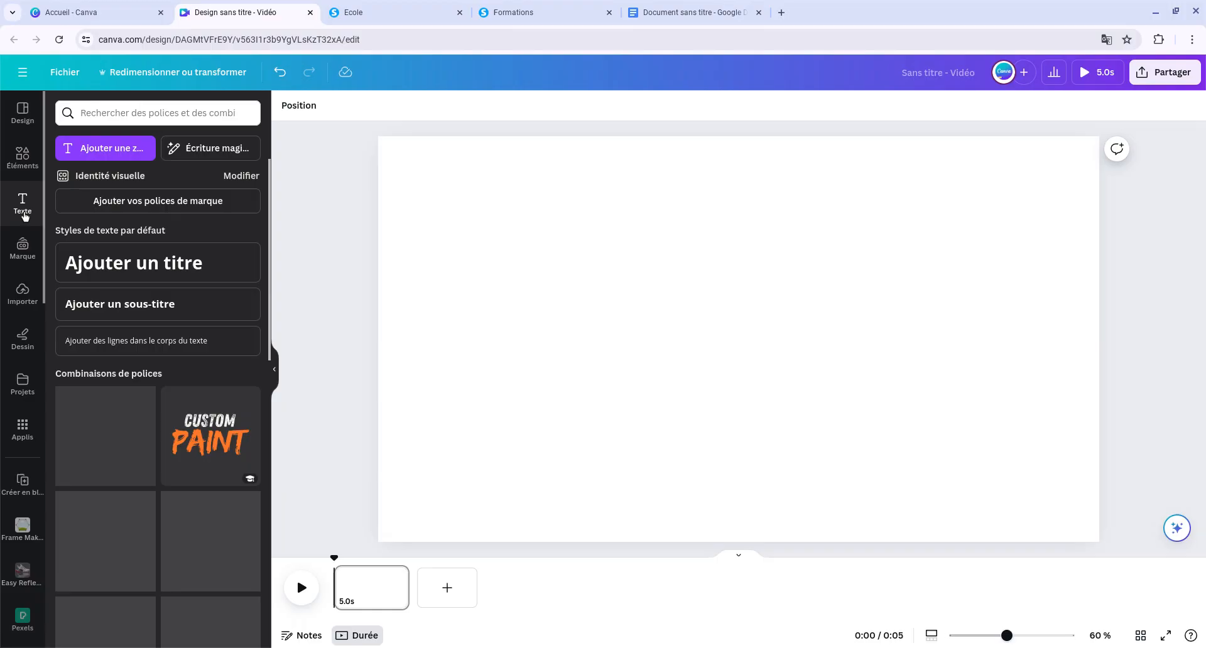
left_click(135, 277)
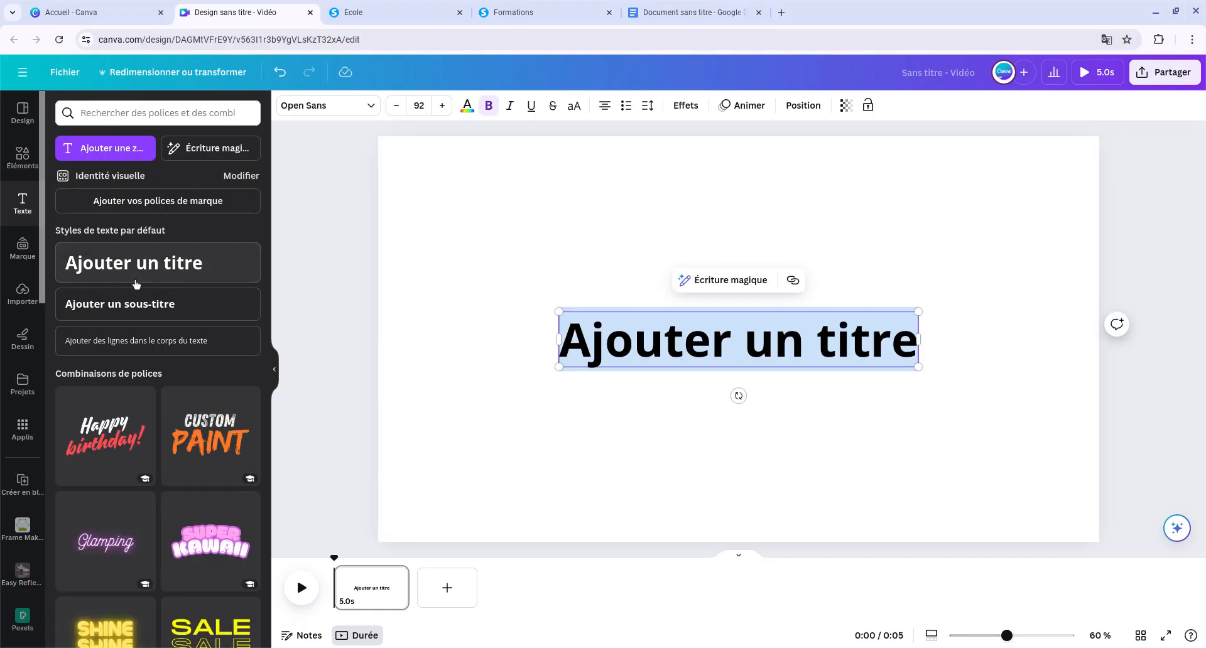
type("canva")
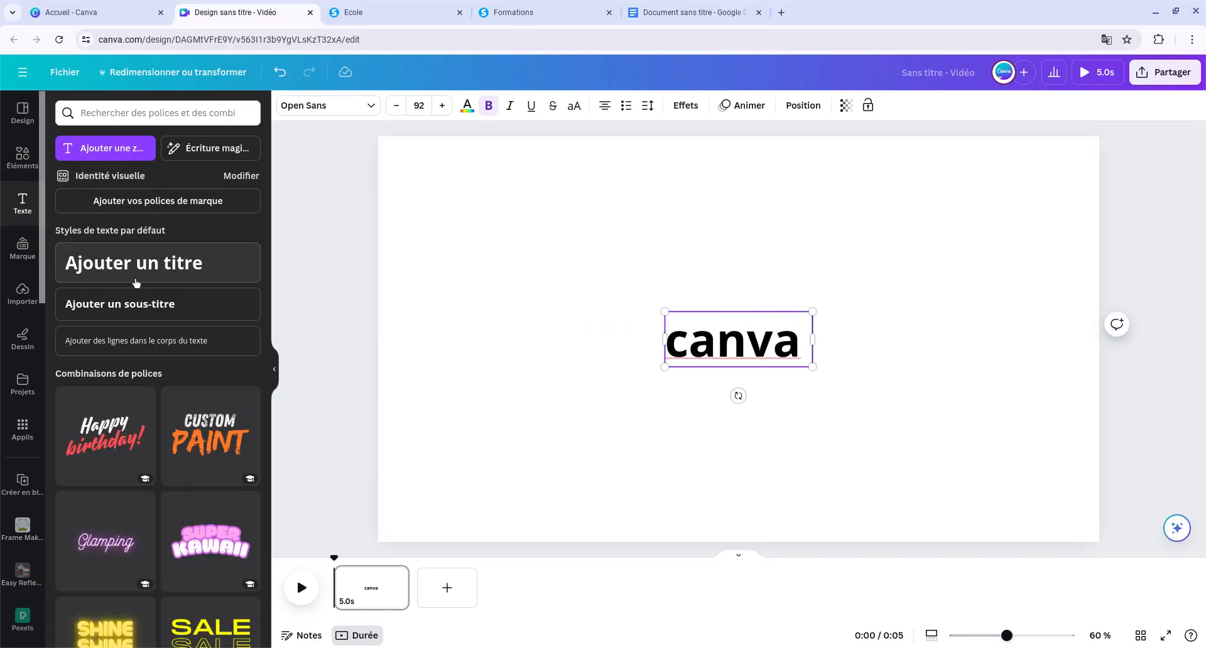
type(" pro")
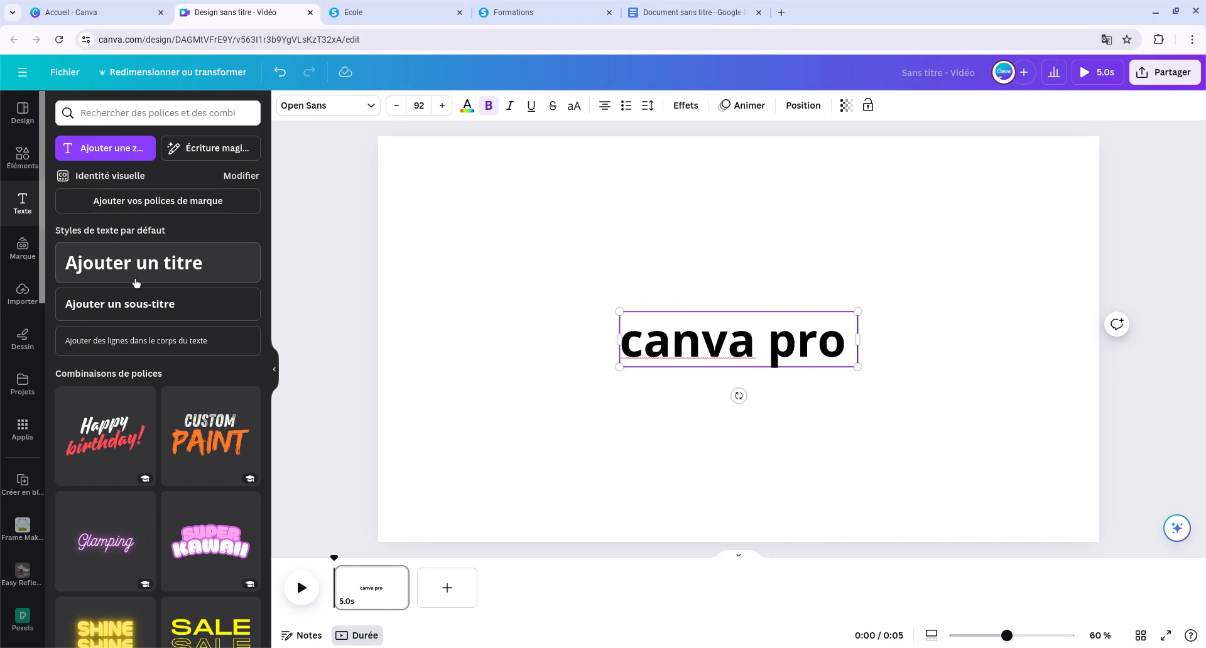
left_click(600, 341)
left_click(639, 355)
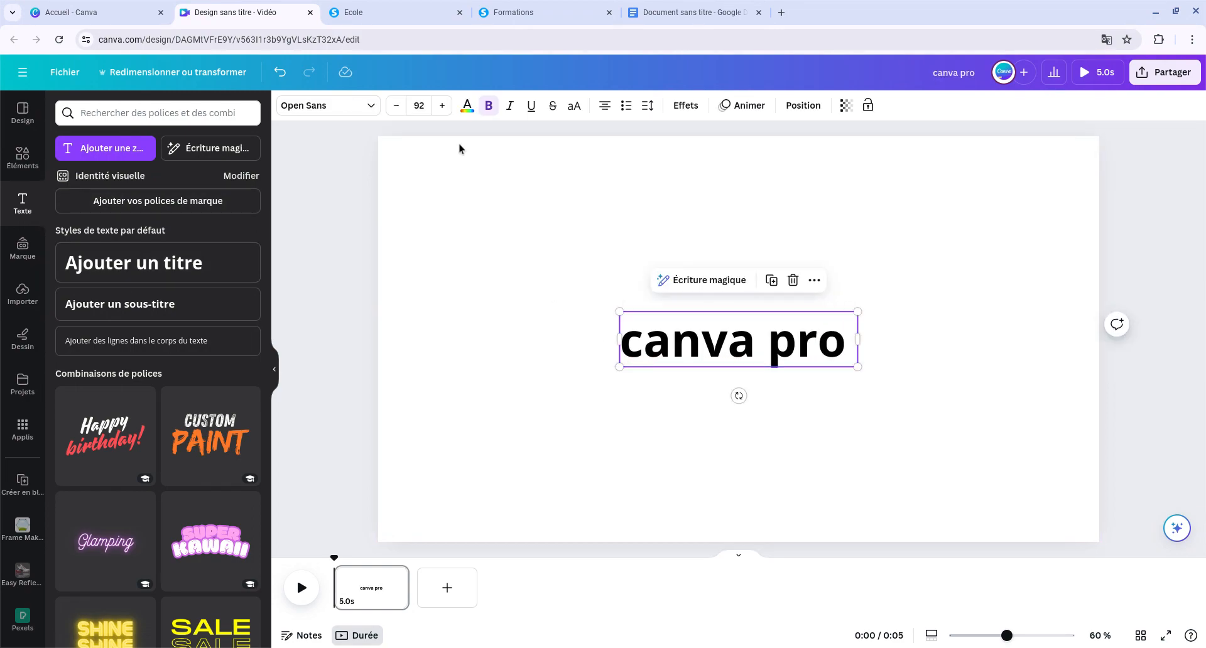
left_click(467, 119)
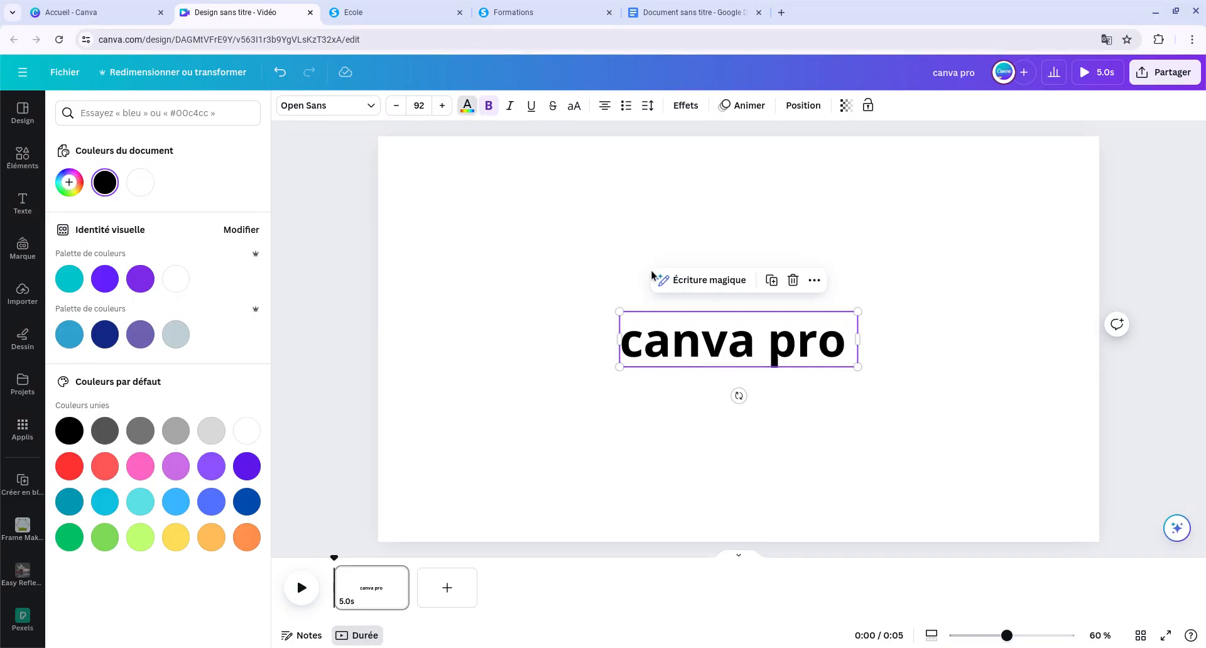
left_click(563, 206)
Try the Ombres and Élévation text effects on the "canva pro" title
left_click(679, 363)
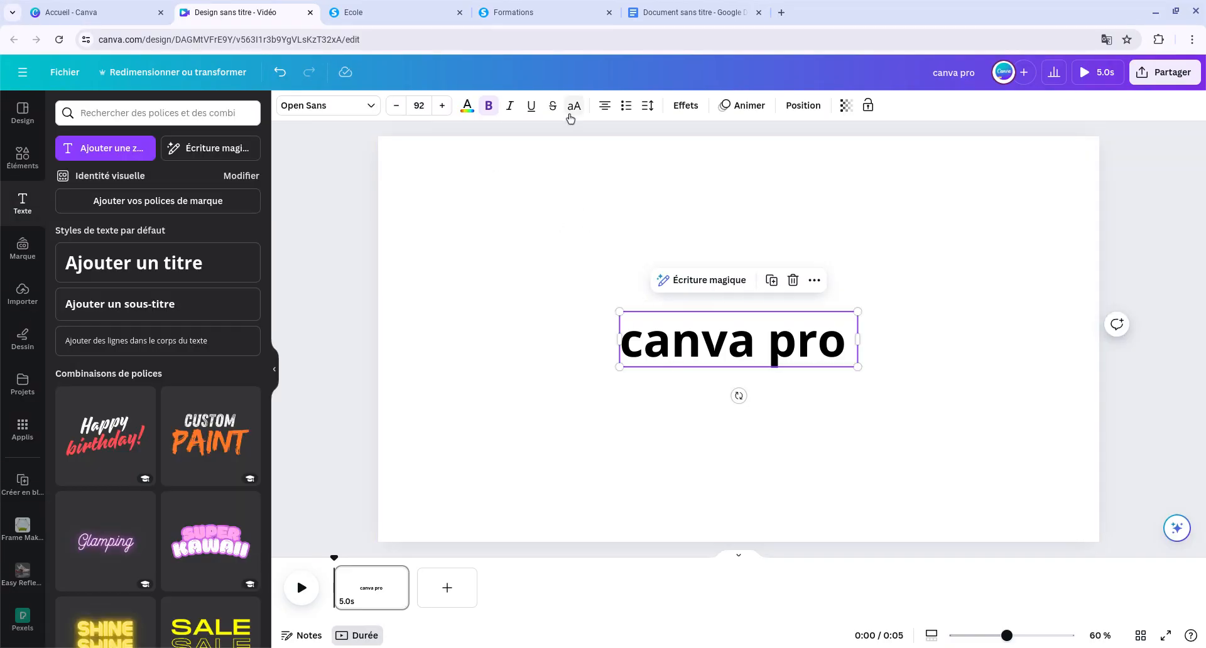
left_click(699, 112)
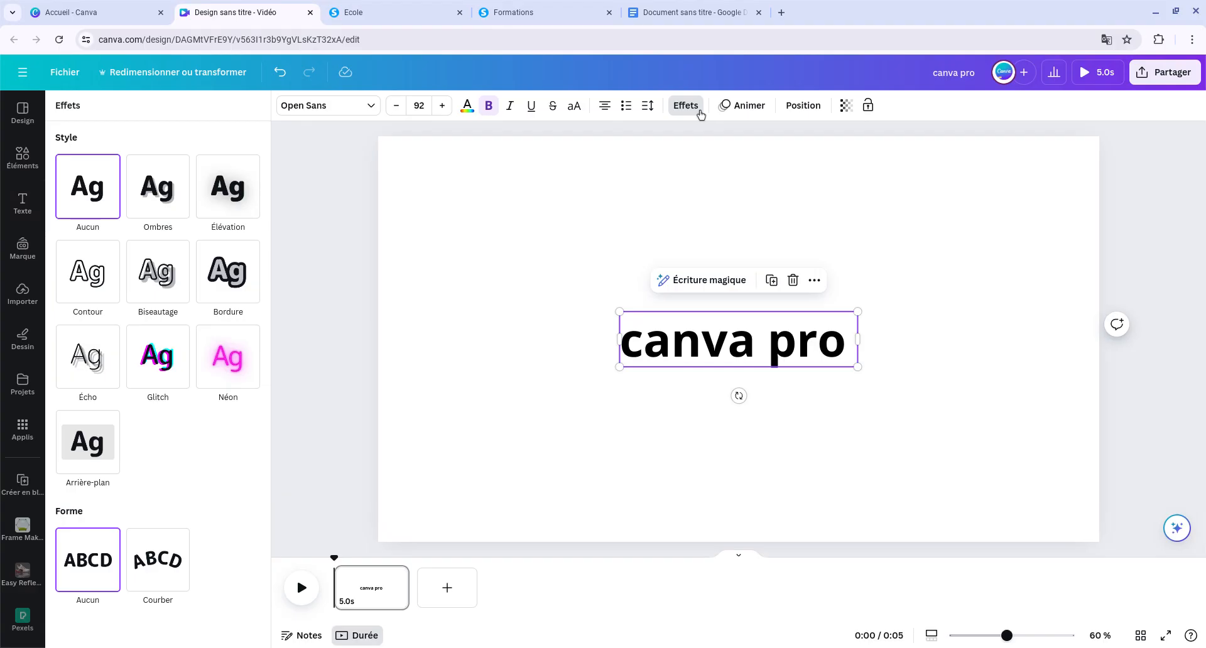
left_click(158, 188)
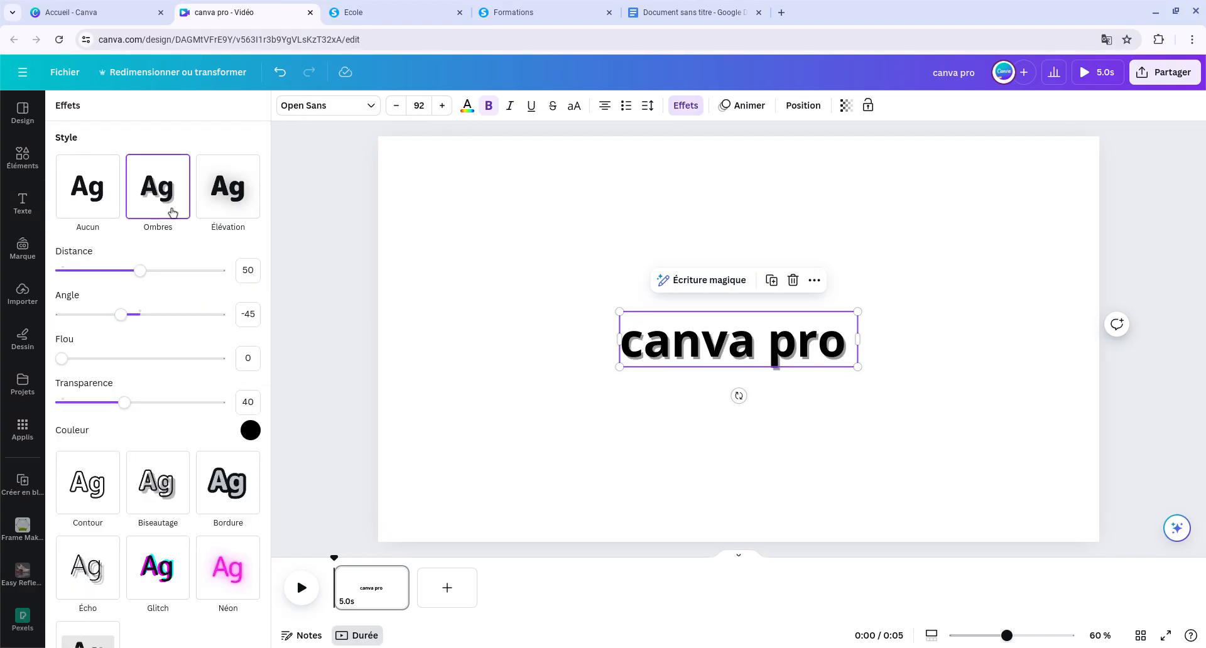
left_click(212, 210)
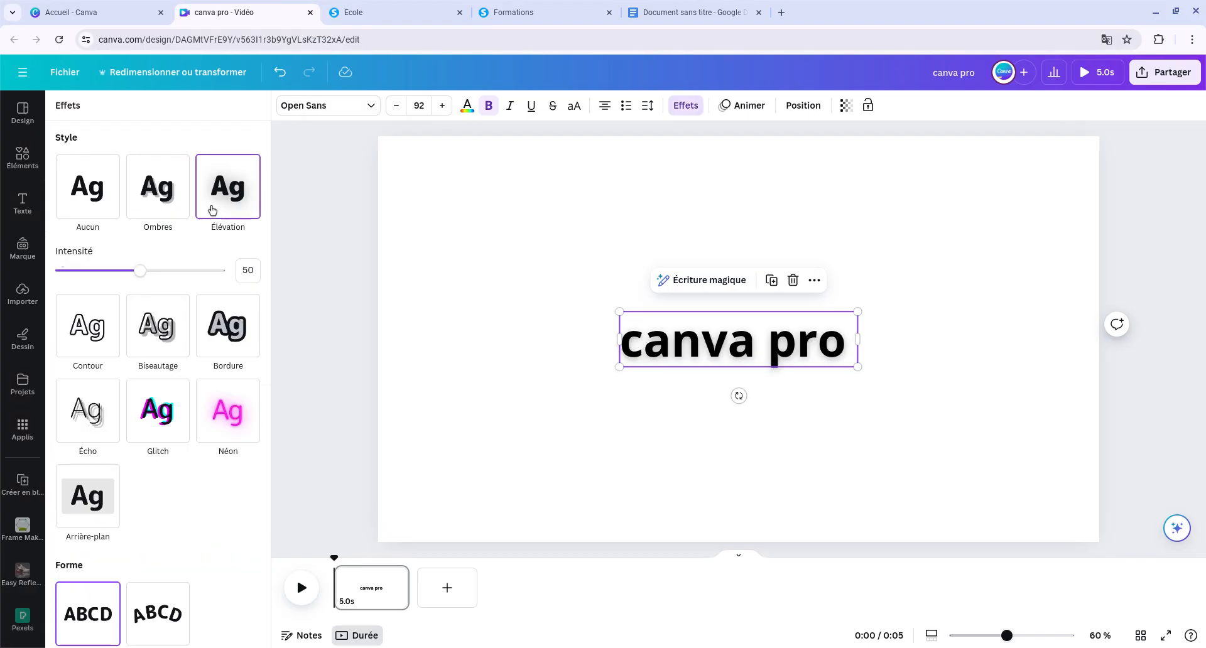
Apply the Ombres effect to the title with distance 59, Flou 21, transparency 50 and a purple shadow colour
left_click(165, 216)
mouse_move(147, 294)
left_mouse_down()
mouse_move(199, 299)
mouse_move(67, 288)
mouse_move(199, 299)
mouse_move(105, 301)
mouse_move(158, 299)
left_mouse_up()
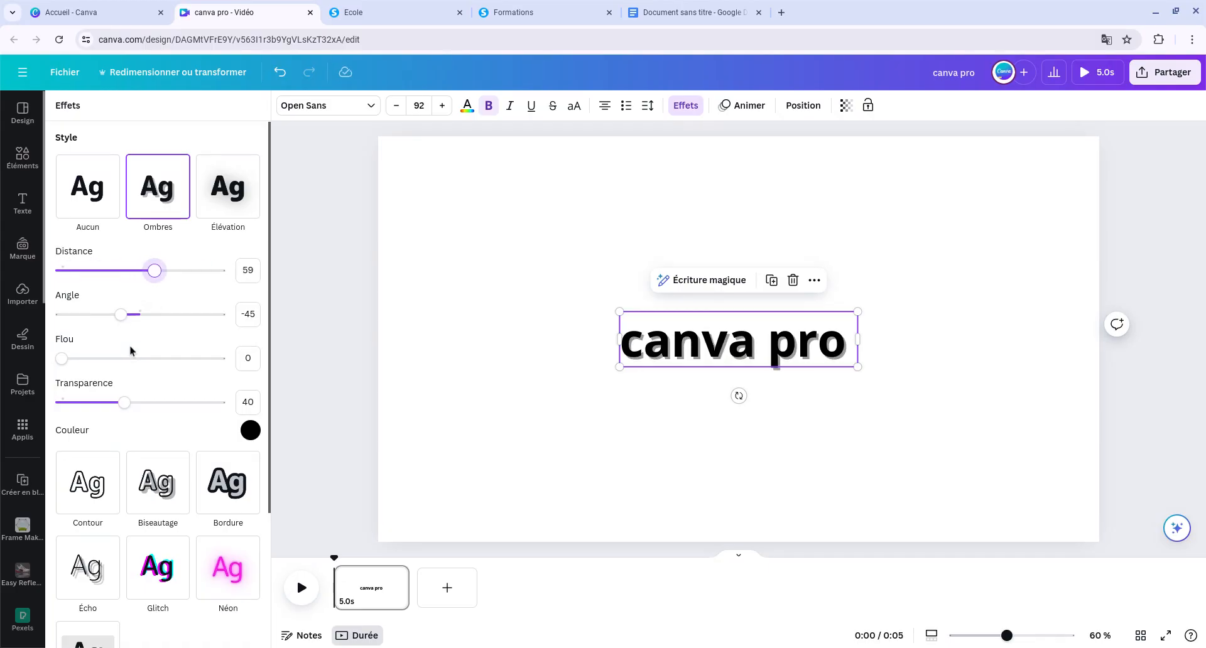
scroll(129, 350, "down", 1)
left_click_drag(61, 356, 141, 384)
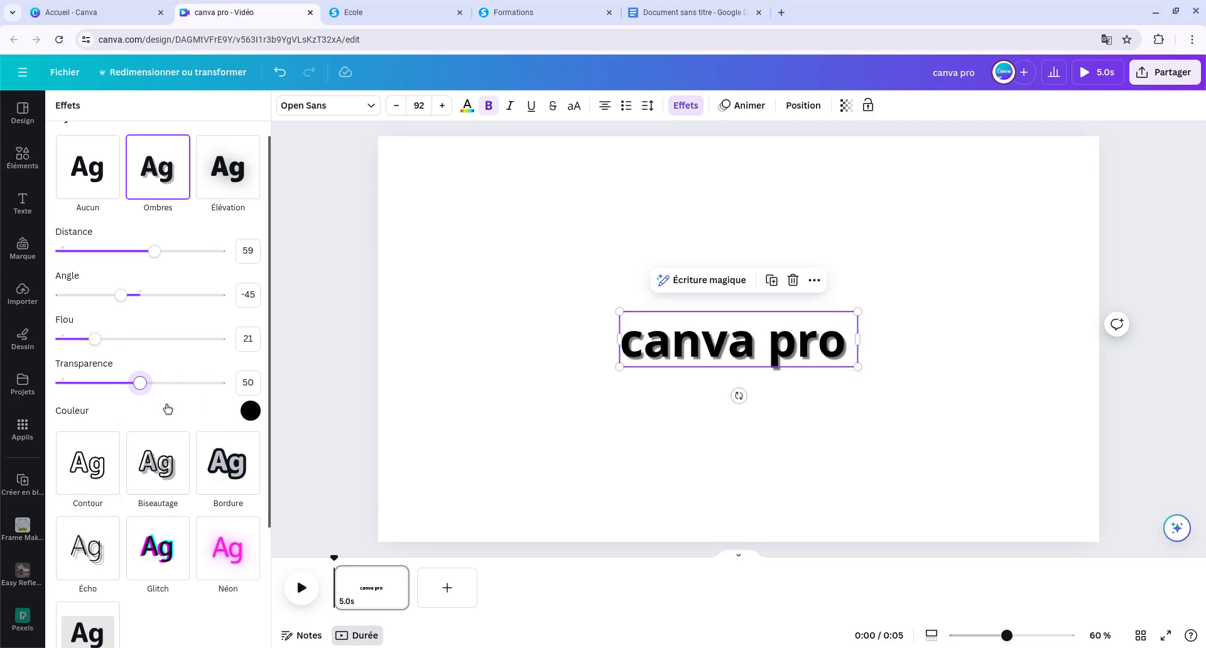
left_click(248, 414)
left_click(147, 273)
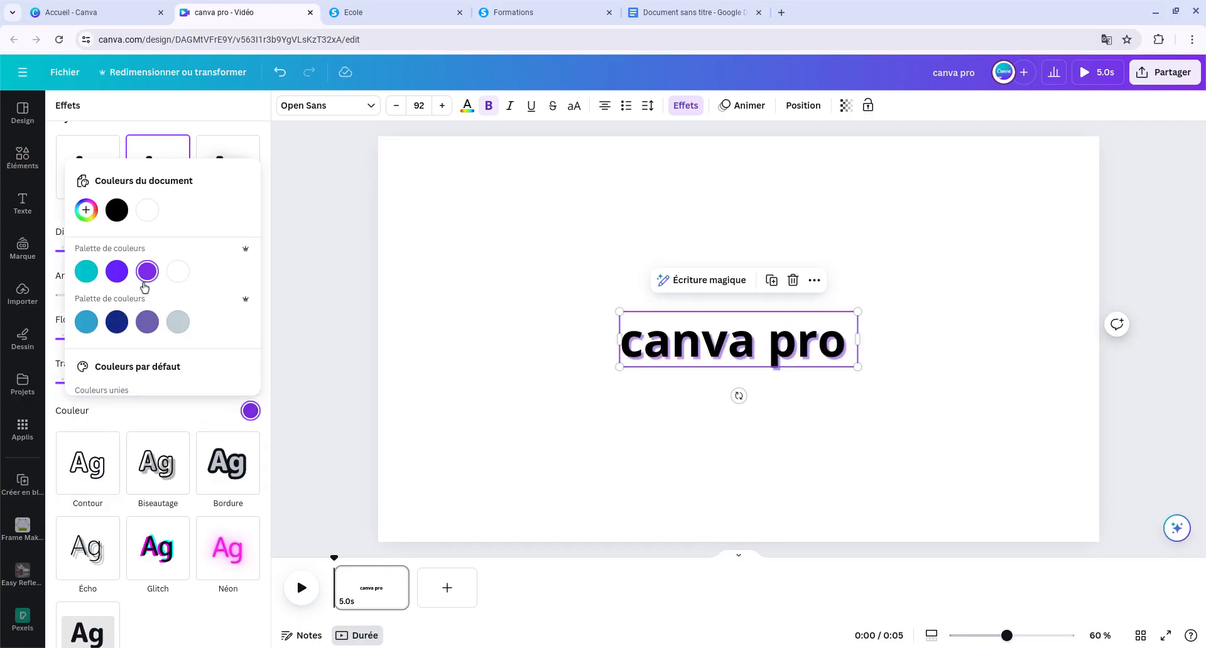
left_click(154, 434)
Try the Contour and Glitch text effects on the title
scroll(153, 433, "down", 3)
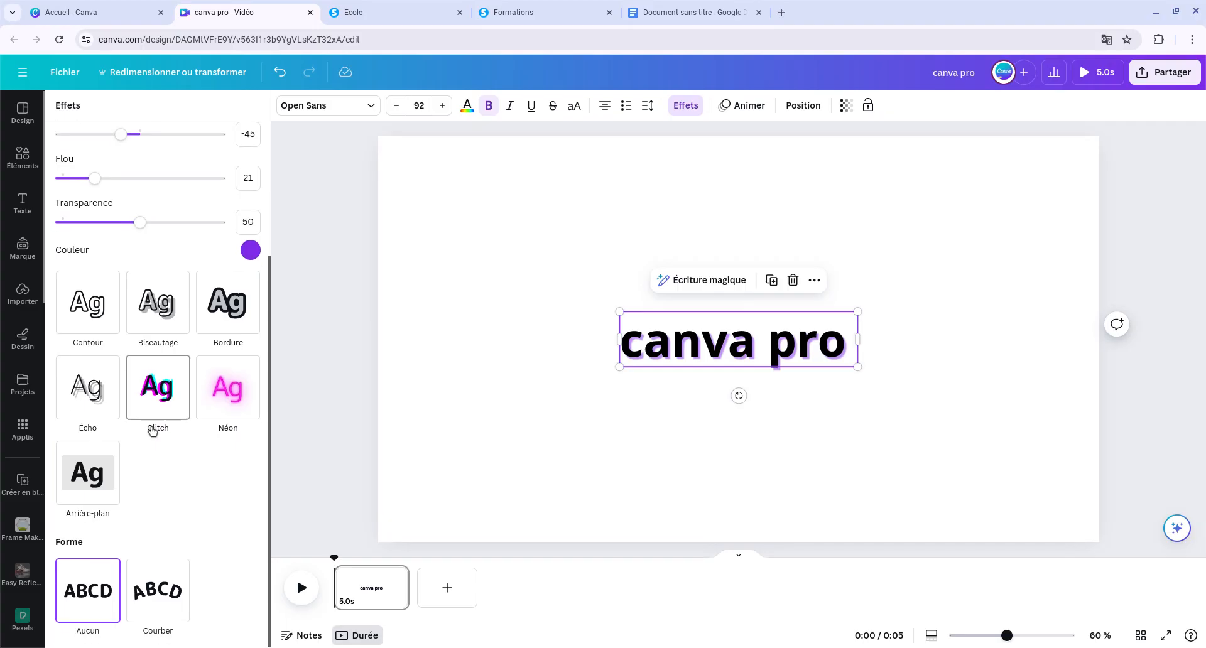
left_click(105, 321)
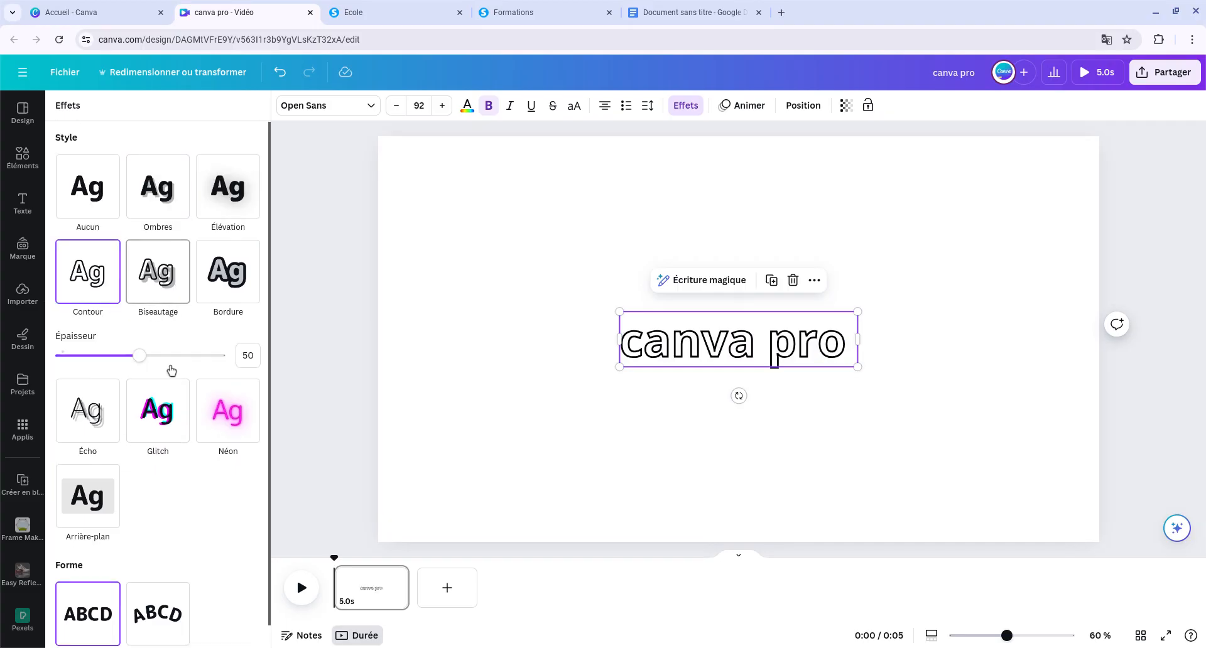
left_click(153, 431)
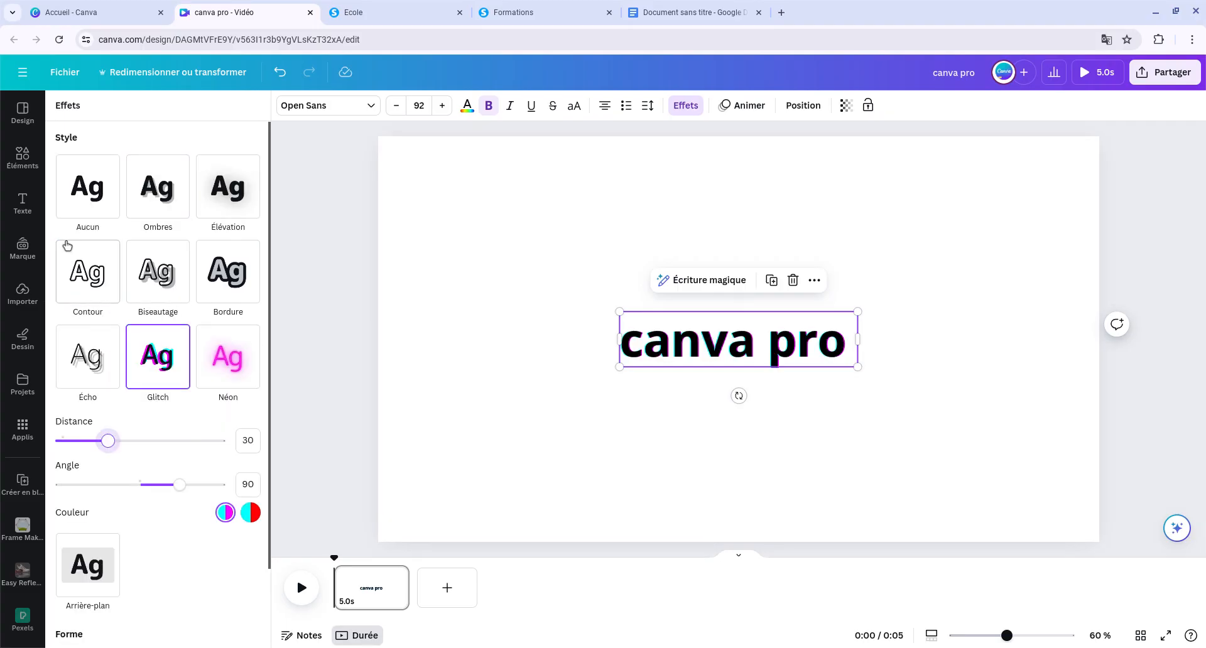
left_click(87, 305)
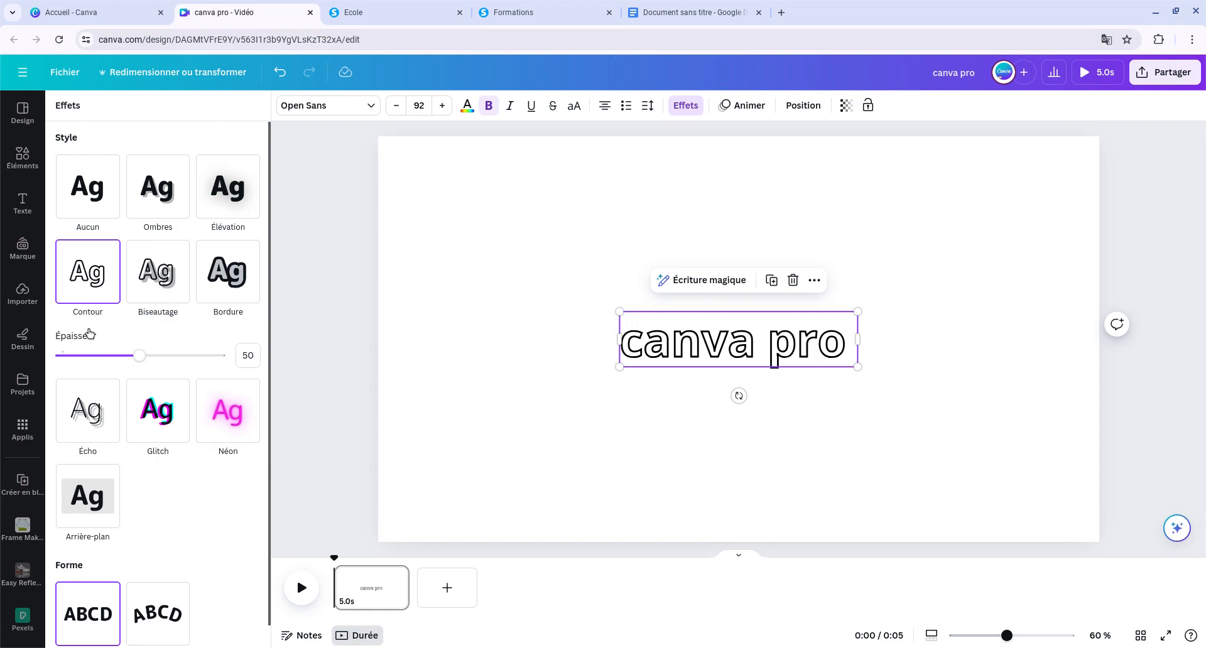
Apply the Bordure effect to the title and bend it with the Courber shape at a curve of -56
left_click(228, 271)
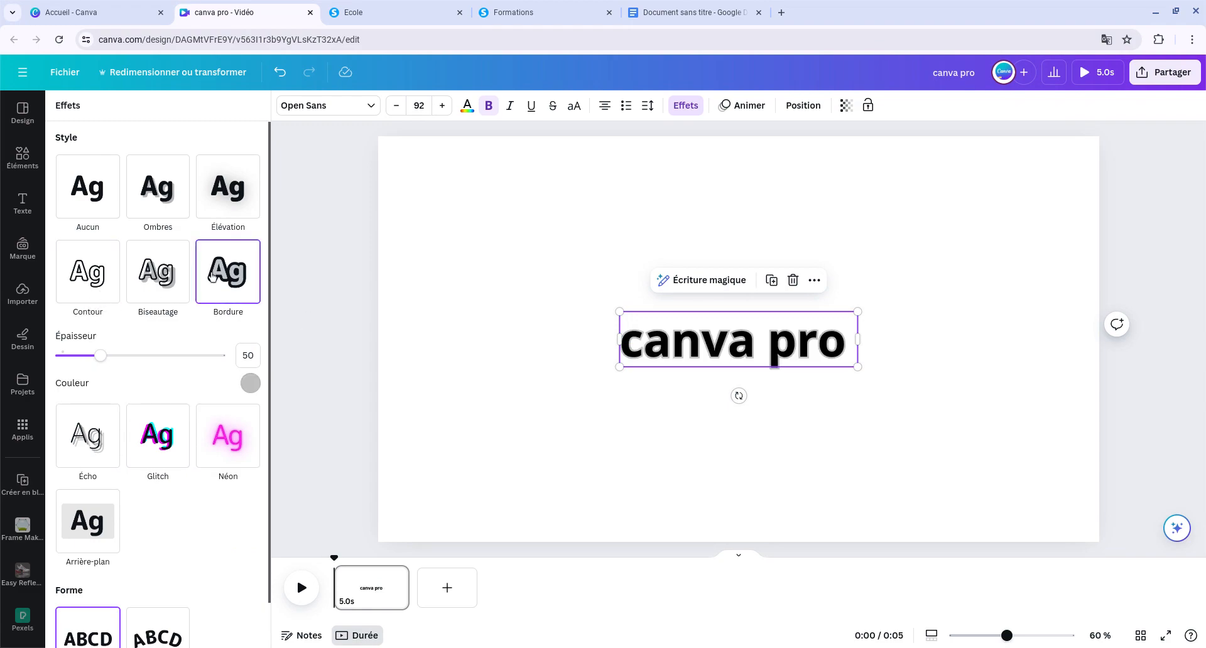
scroll(159, 496, "down", 1)
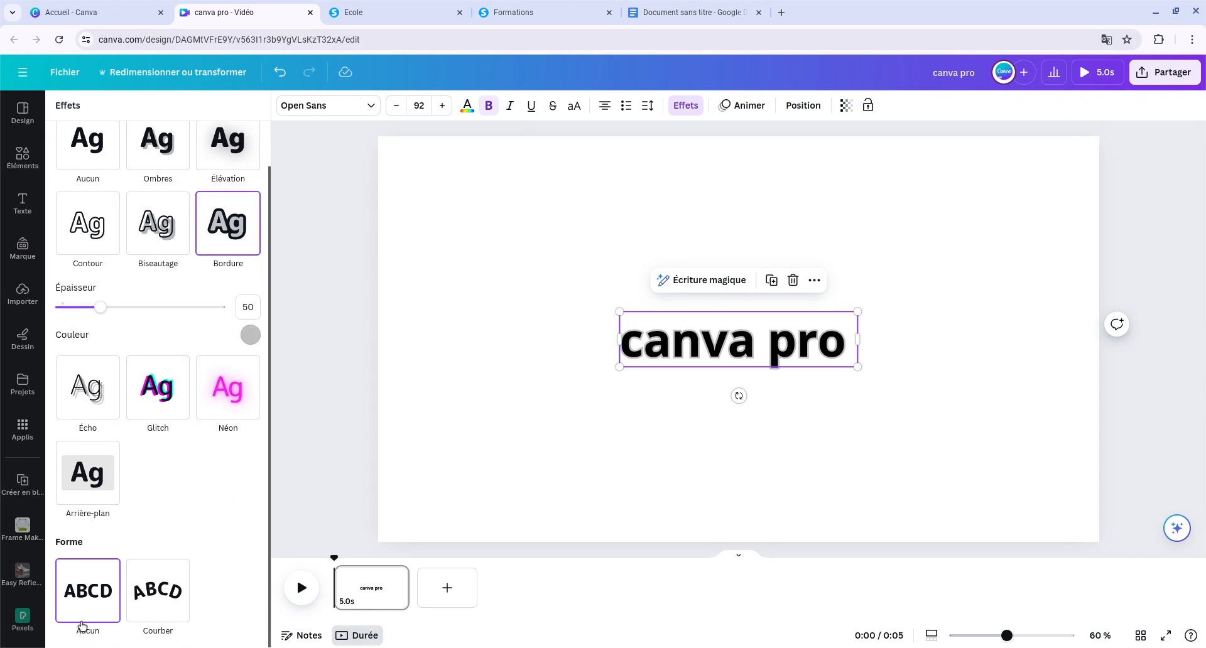
left_click(135, 630)
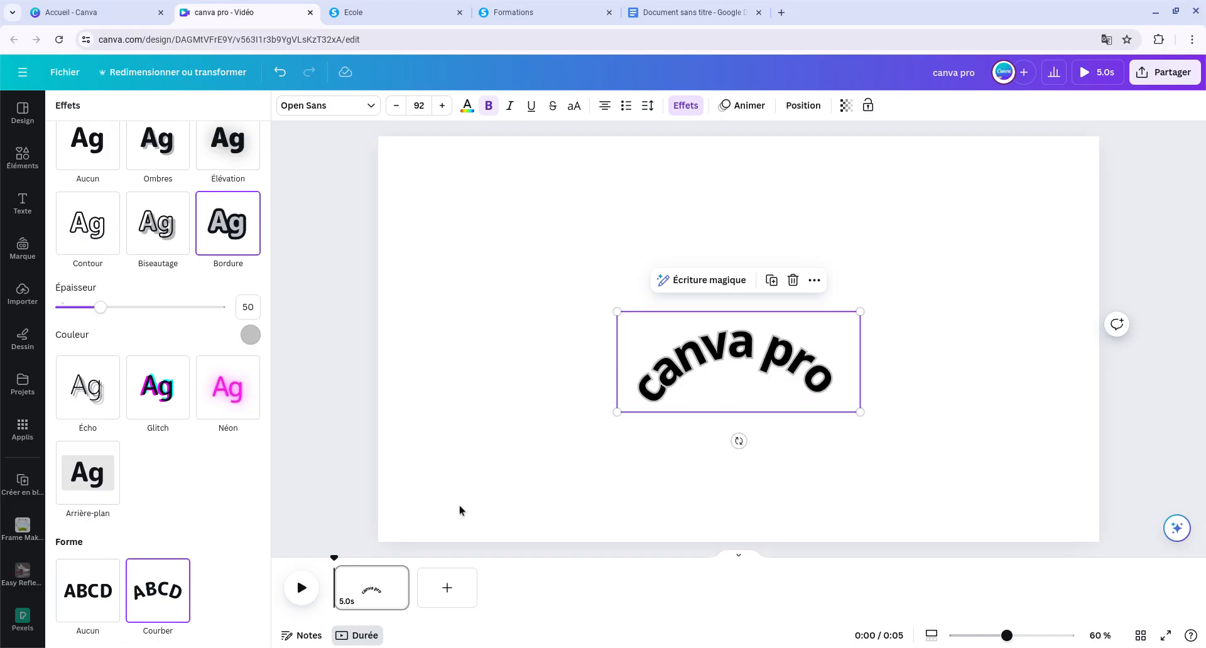
scroll(149, 603, "down", 1)
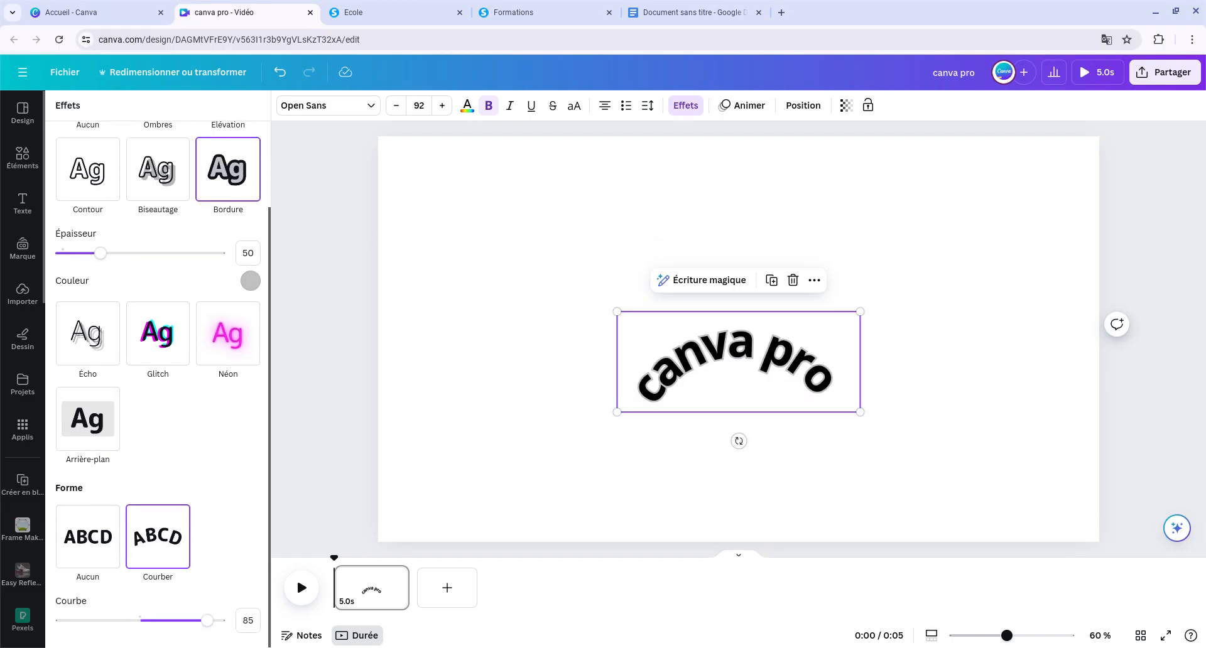
left_click_drag(207, 620, 96, 620)
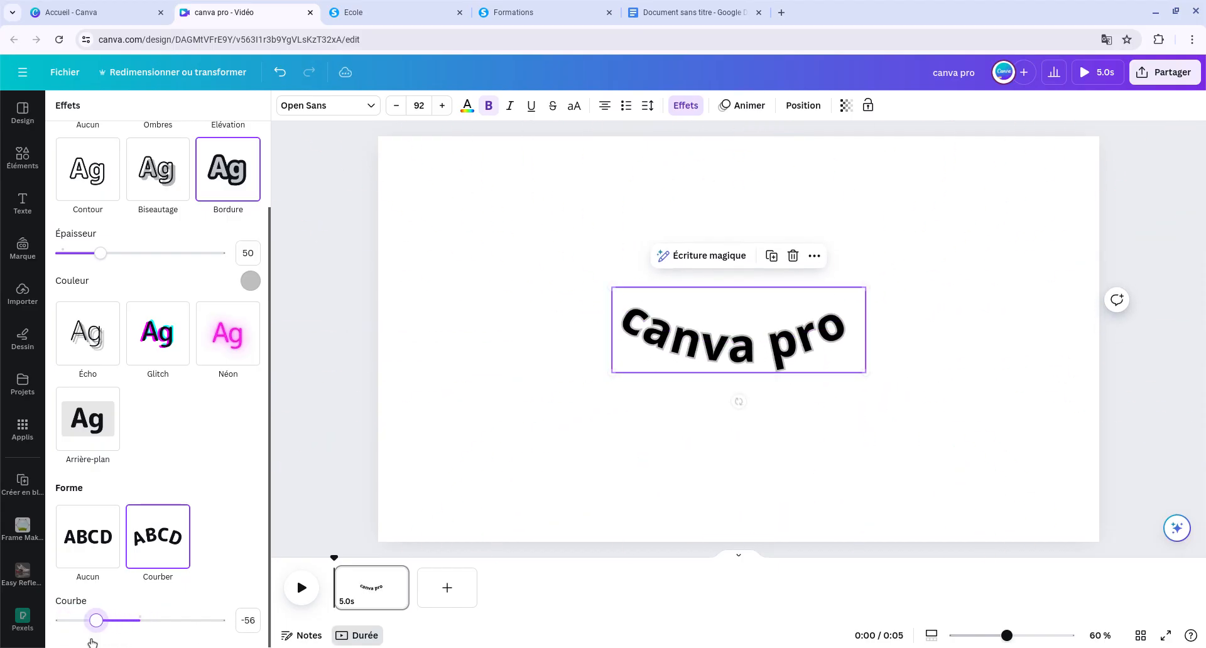
Move the curved title up to the upper part of the page and deselect it
left_click(402, 286)
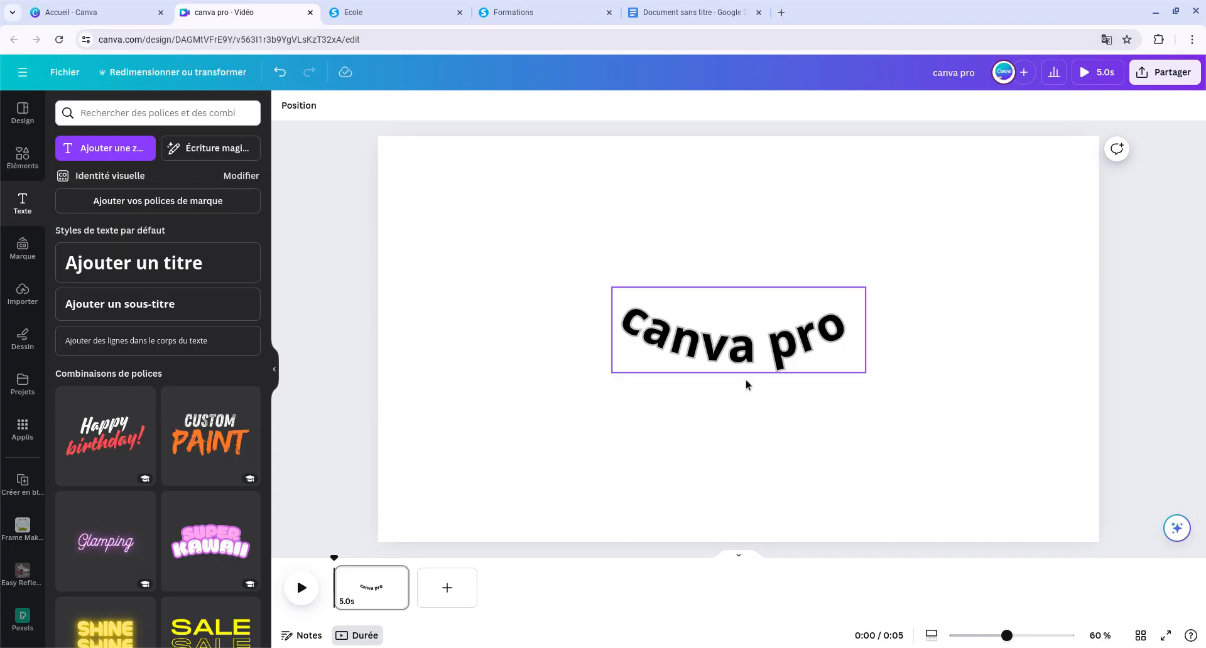
left_click_drag(726, 346, 711, 240)
left_click(548, 398)
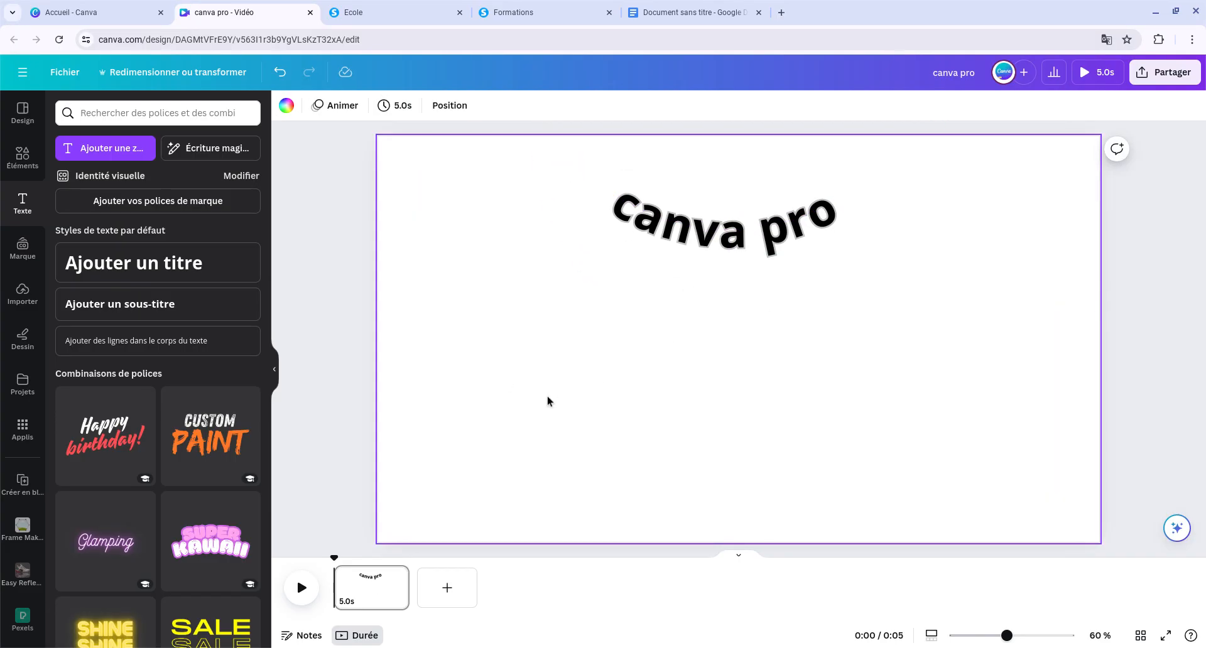
Find the YouTube app among the Canva apps and open it in the design
left_click(29, 450)
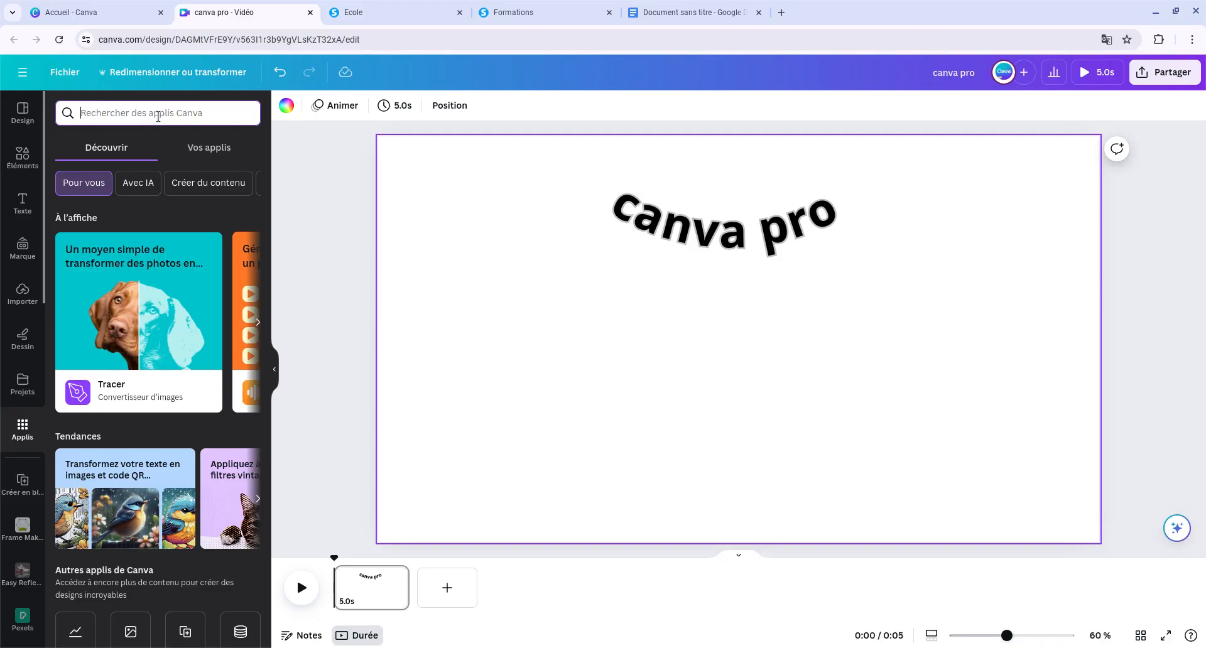
type("you")
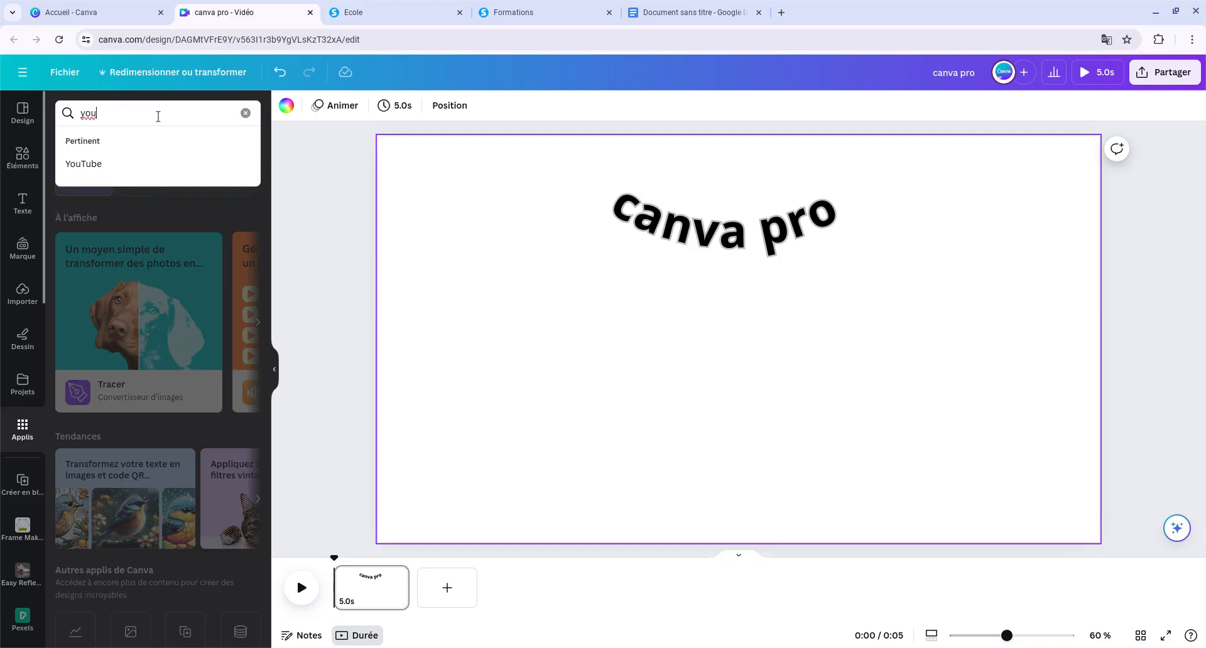
left_click(145, 164)
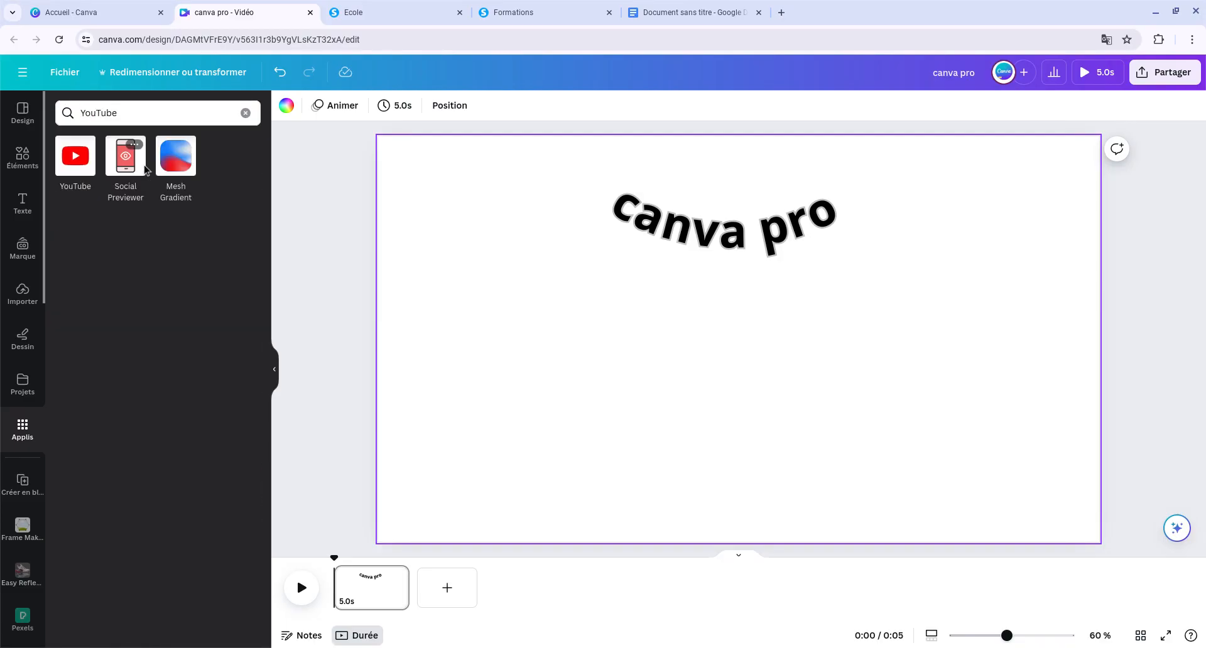
left_click(73, 169)
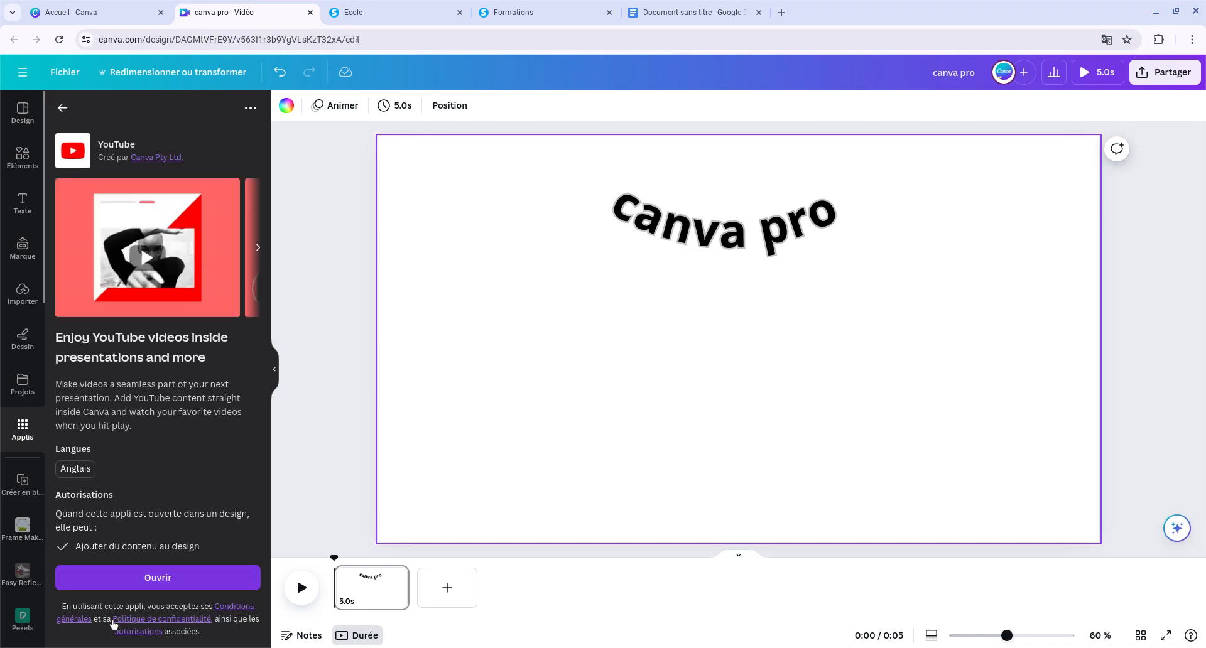
left_click(157, 578)
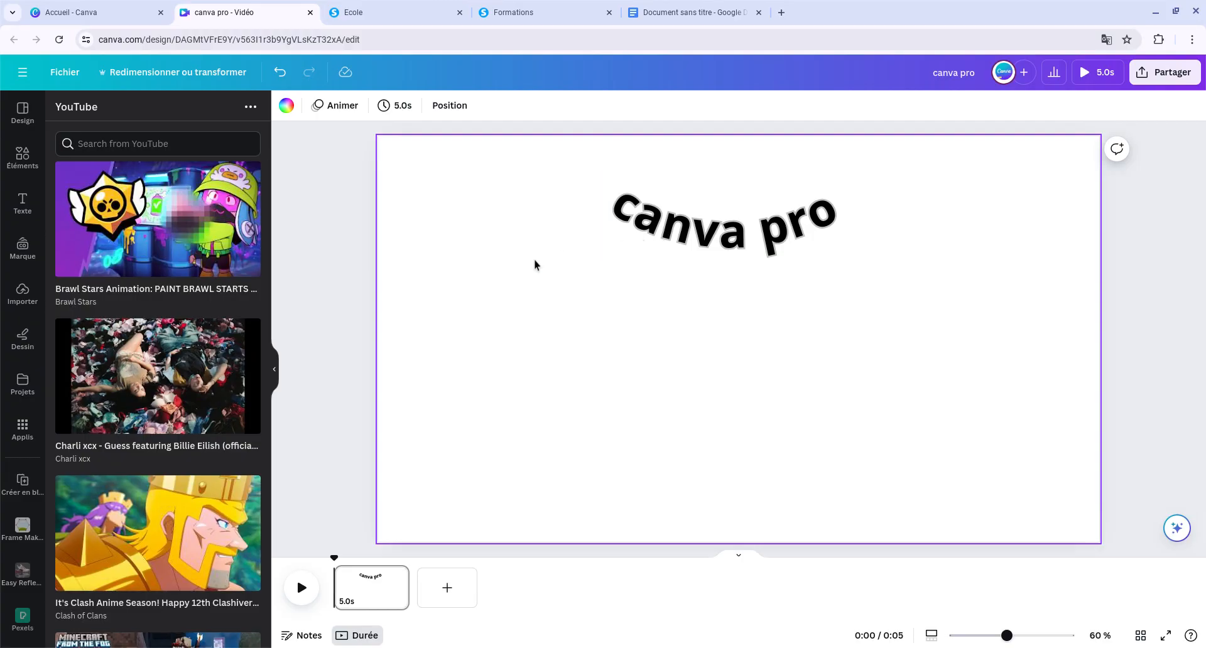
Add the YouTube video "J'ai Testé La Première Classe De Yacht De Millionnaire" to the page
left_click(665, 250)
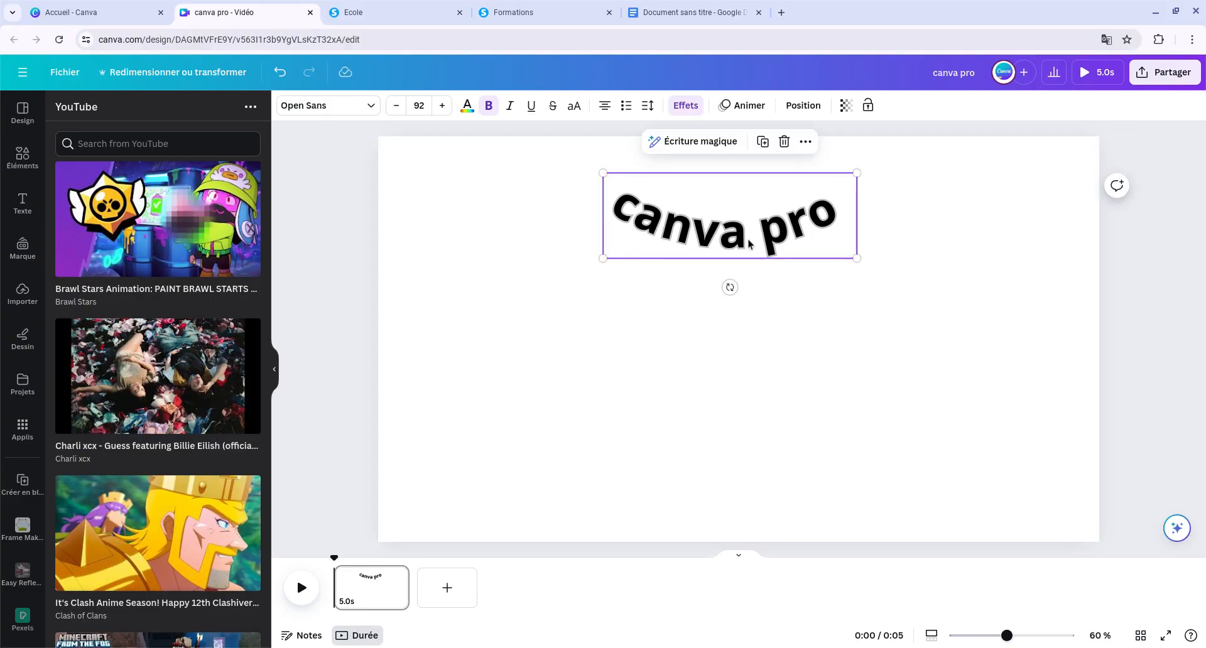
left_click(598, 393)
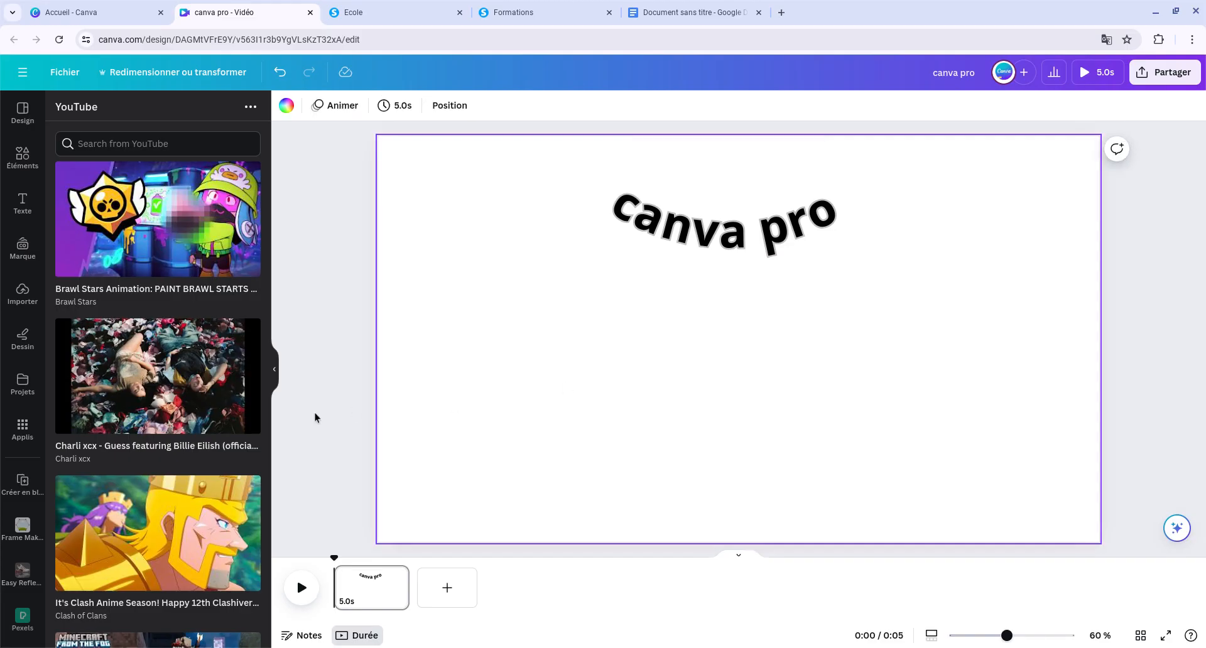
scroll(157, 408, "down", 8)
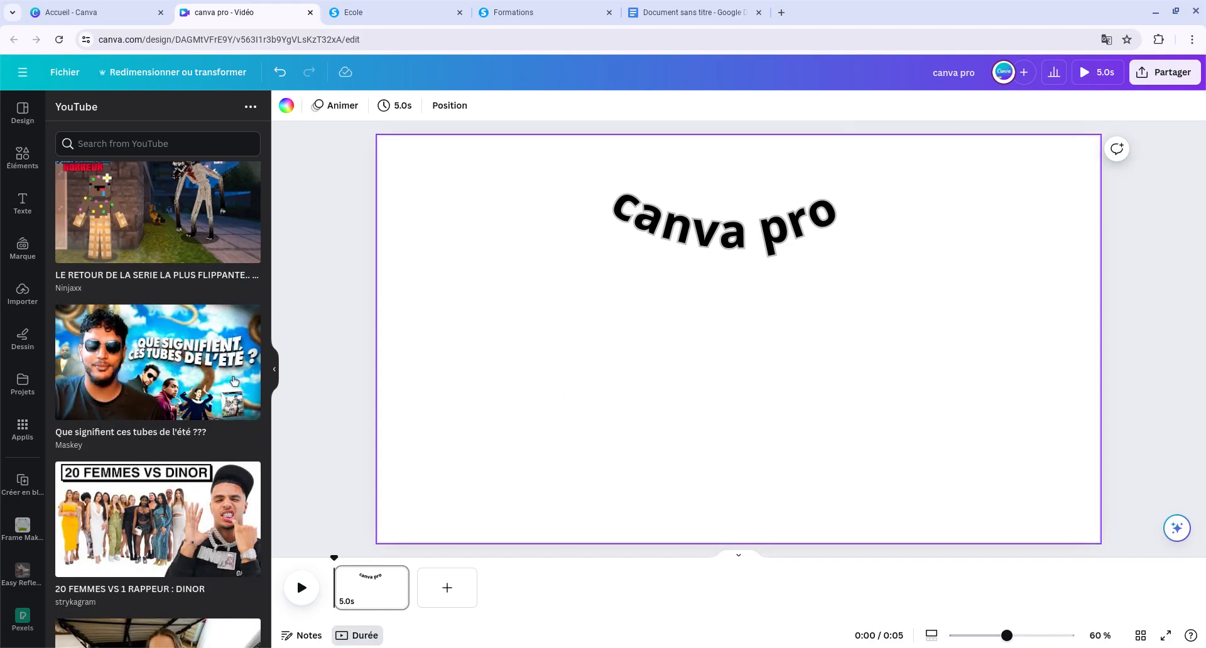
scroll(233, 381, "down", 14)
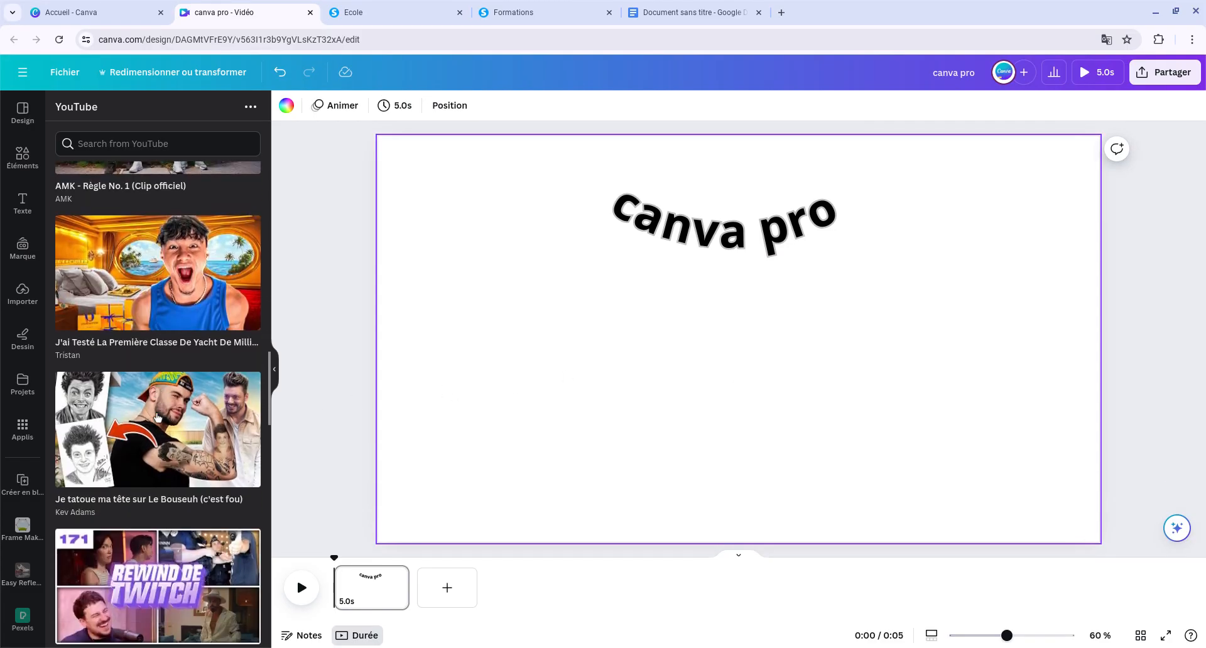
left_click(151, 313)
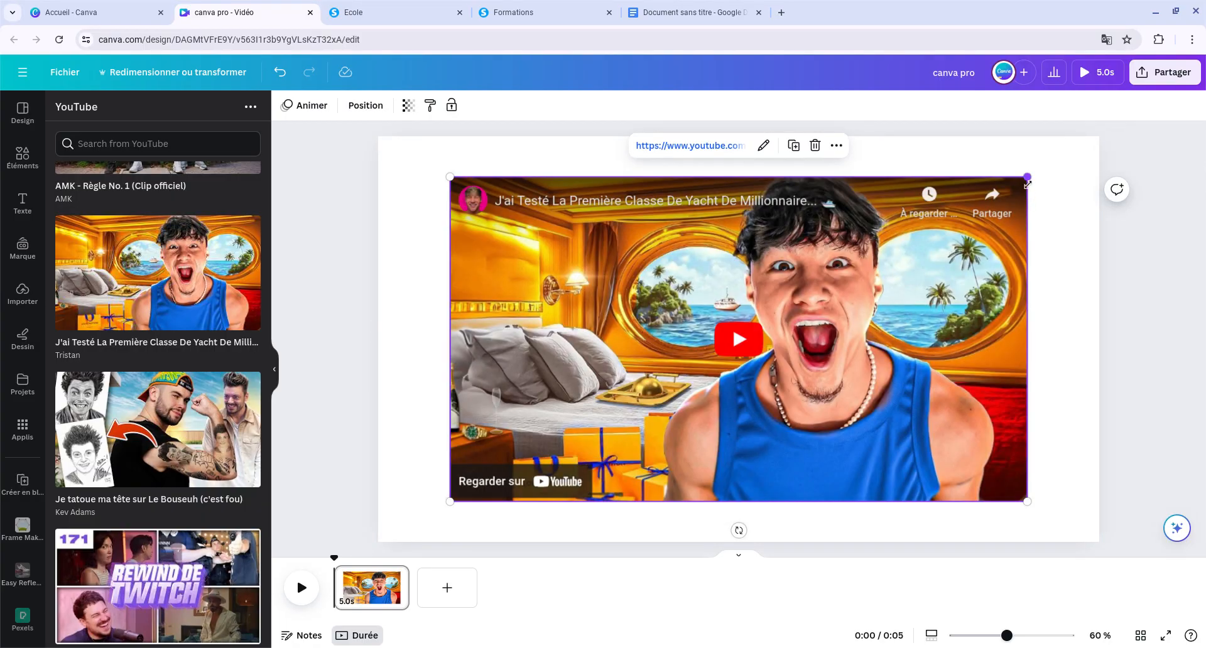
Shrink the embedded YouTube video, place it in the lower centre of the page and deselect it
left_click_drag(1028, 179, 930, 235)
left_click_drag(852, 353, 910, 353)
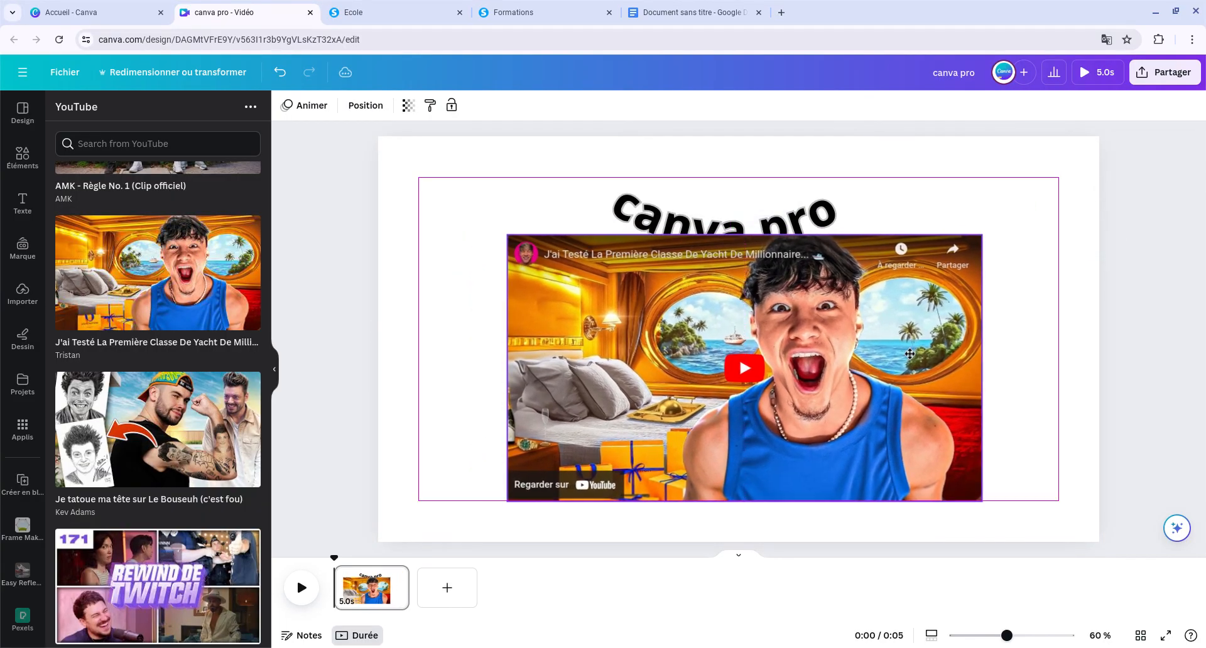
left_click(456, 307)
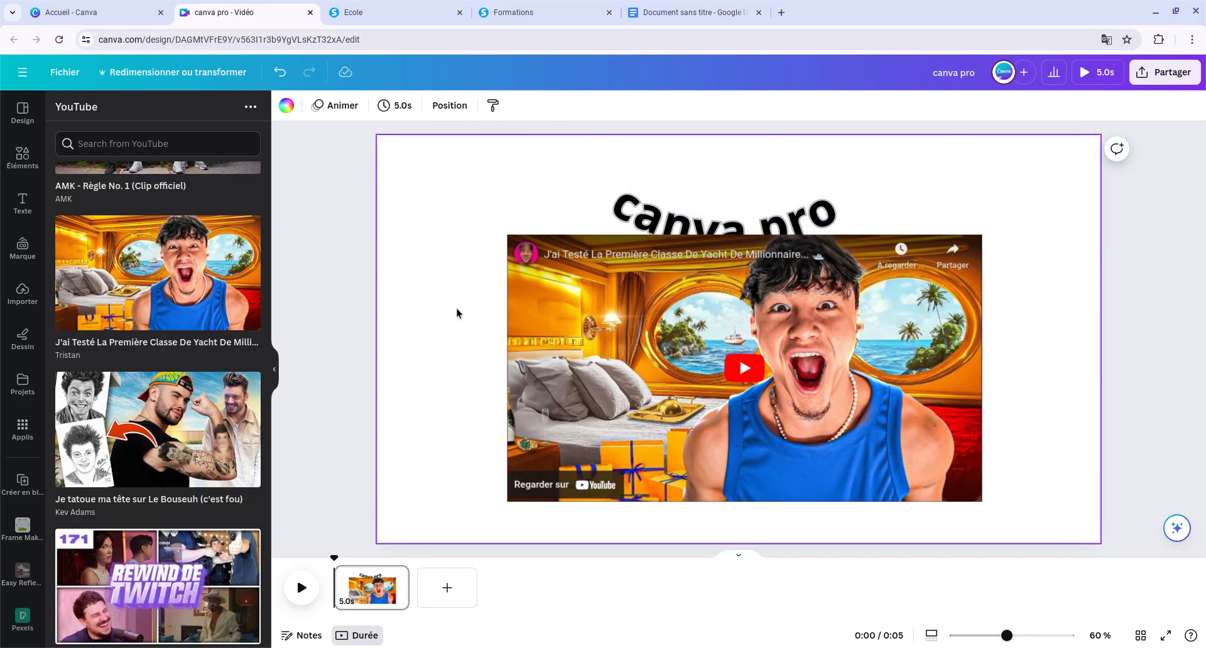
Open the embedded video's link on YouTube and return to the design by closing that page
left_click(749, 387)
left_click(703, 203)
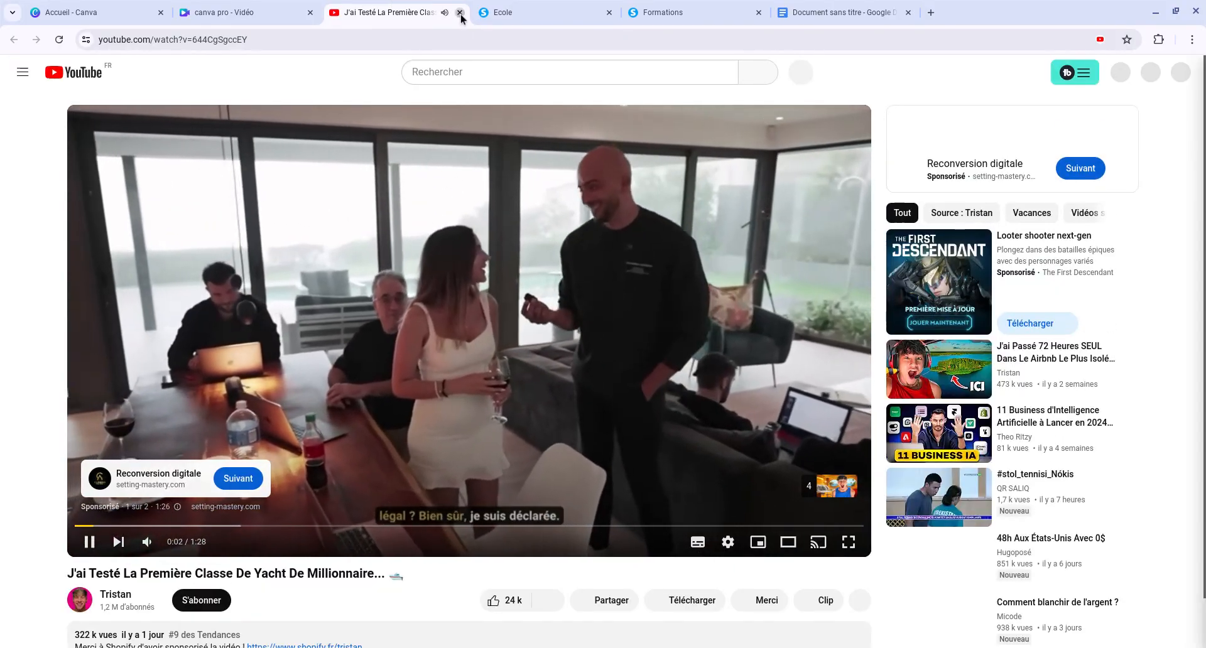
left_click(459, 12)
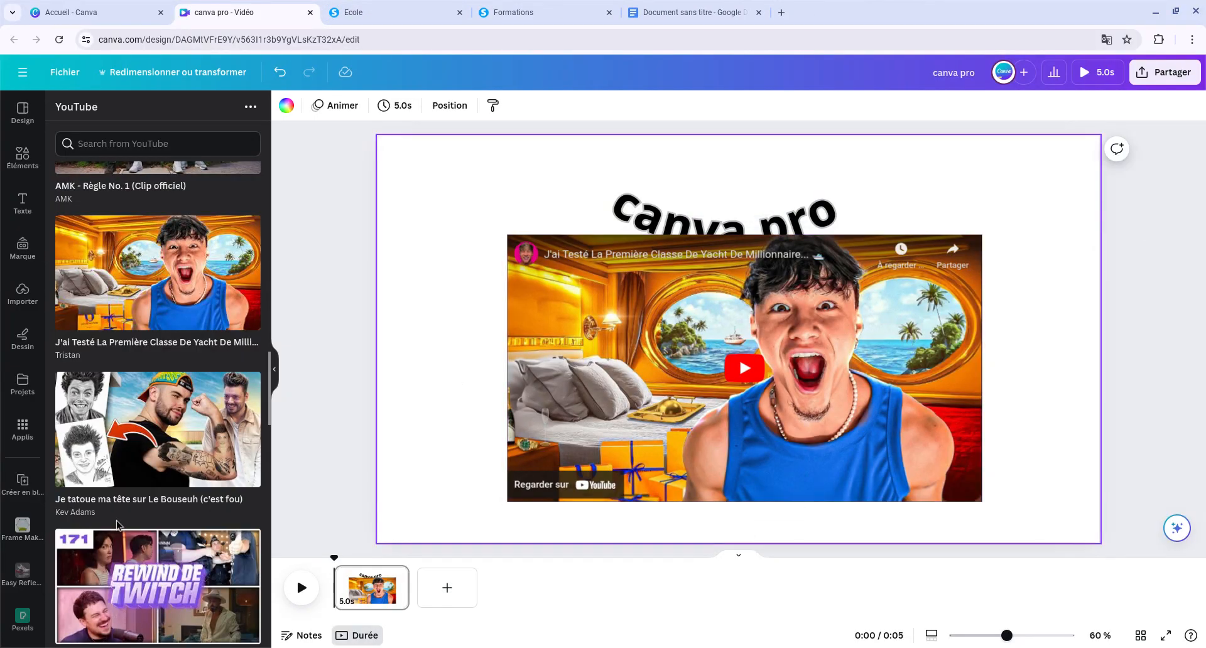
Move the curved title slightly higher on the page so it sits clear of the video
scroll(157, 409, "down", 6)
left_click(651, 237)
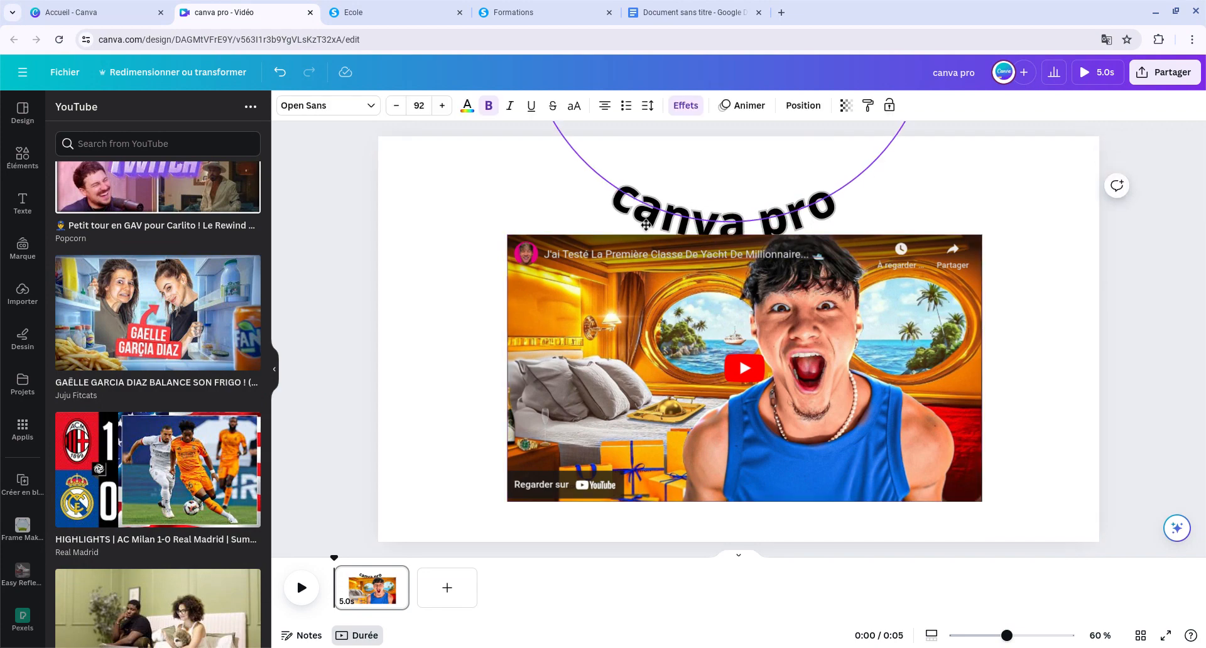
left_click(650, 237)
Delete the embedded YouTube video from the page
left_click(618, 394)
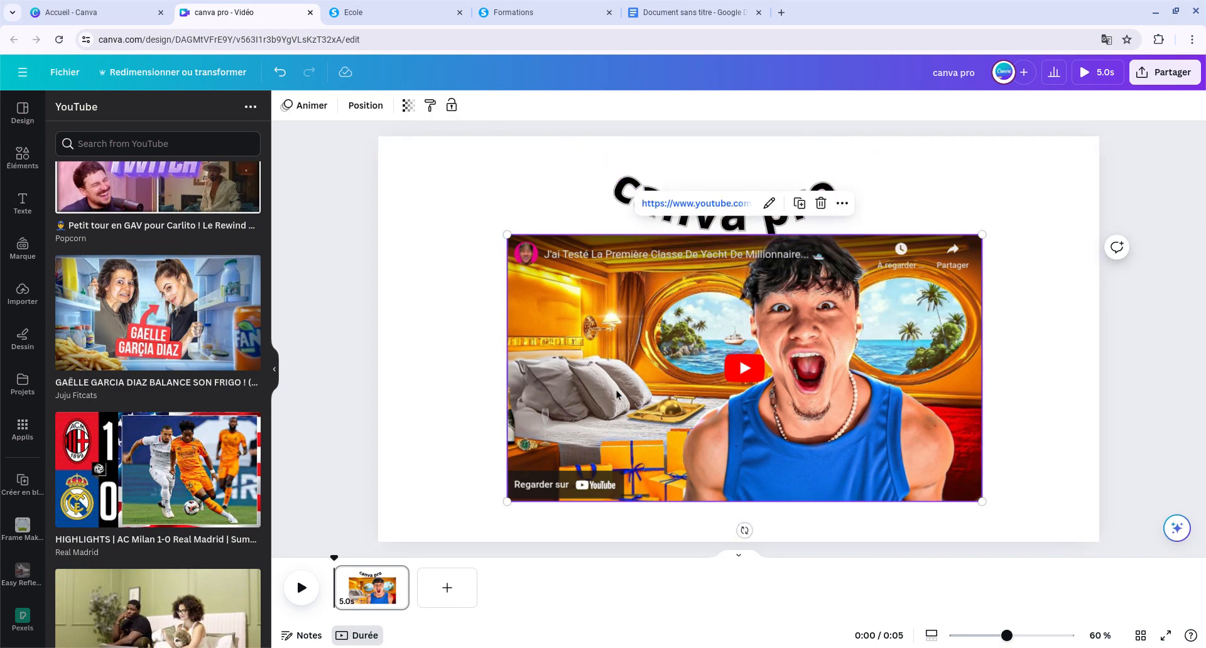
left_click(469, 393)
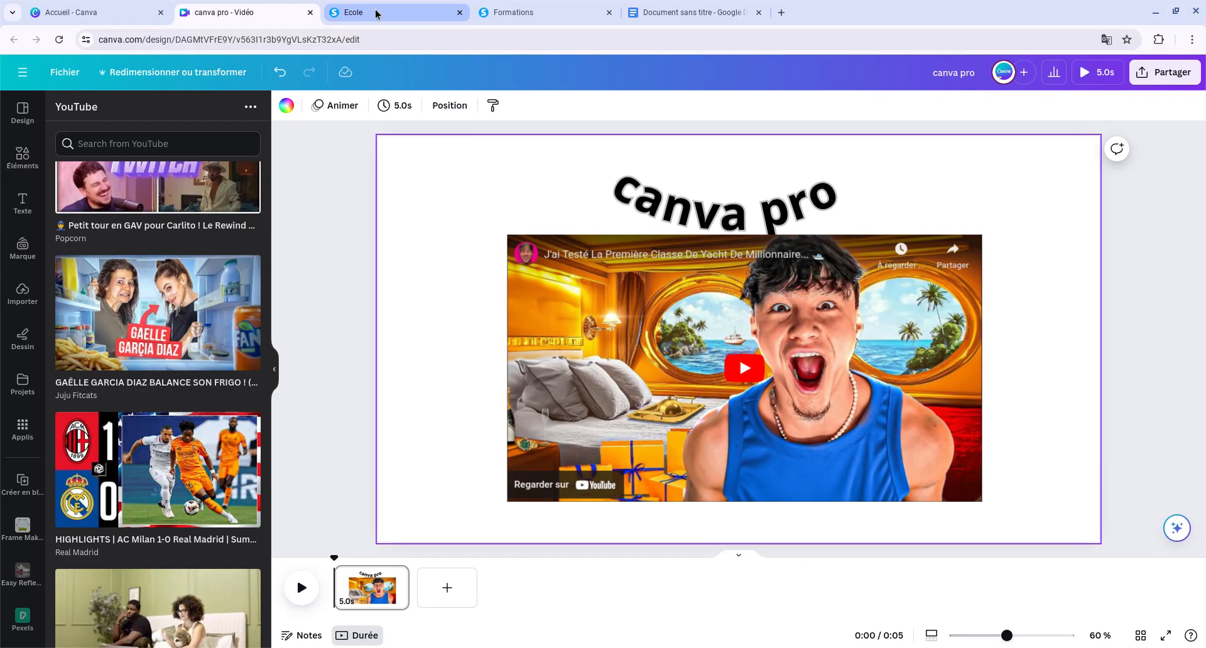
left_click(526, 277)
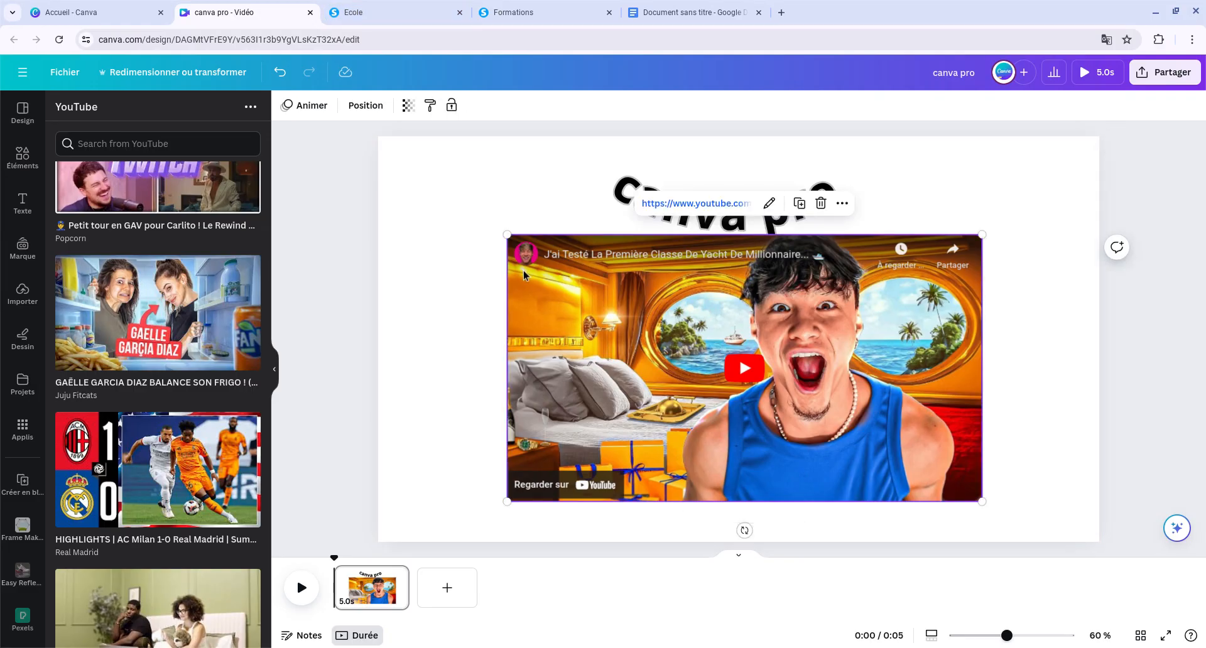
key("Delete")
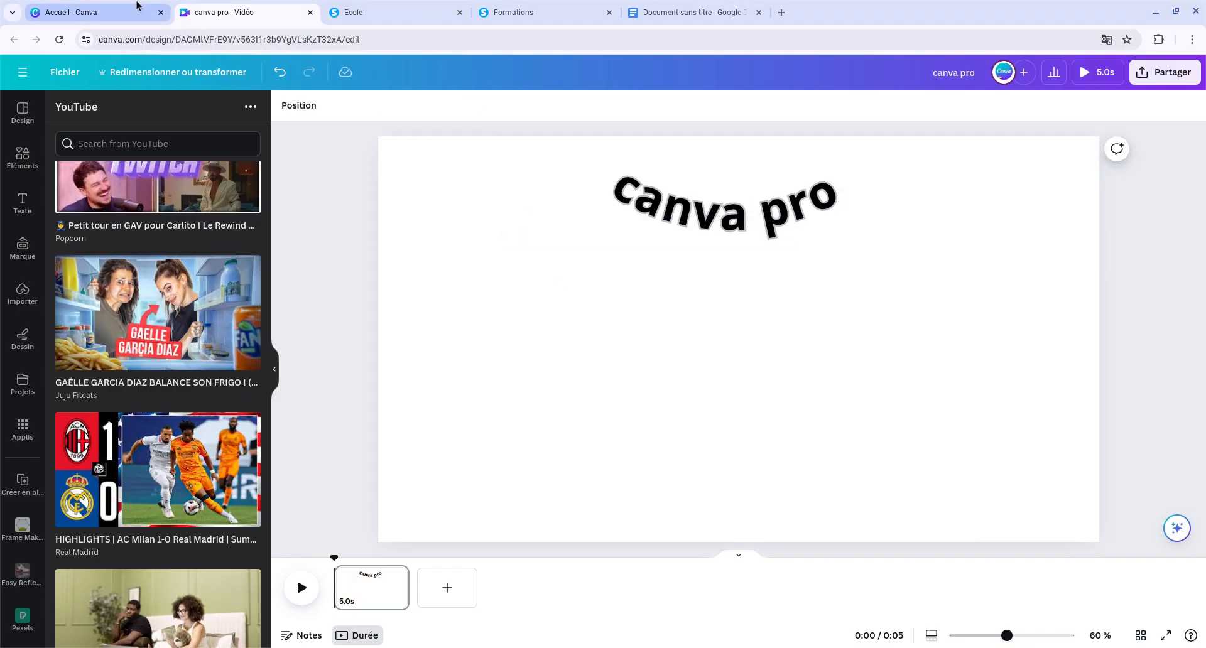
Go to the Canva home page and create a new blank Doc from the Canva Docs category
left_click(94, 11)
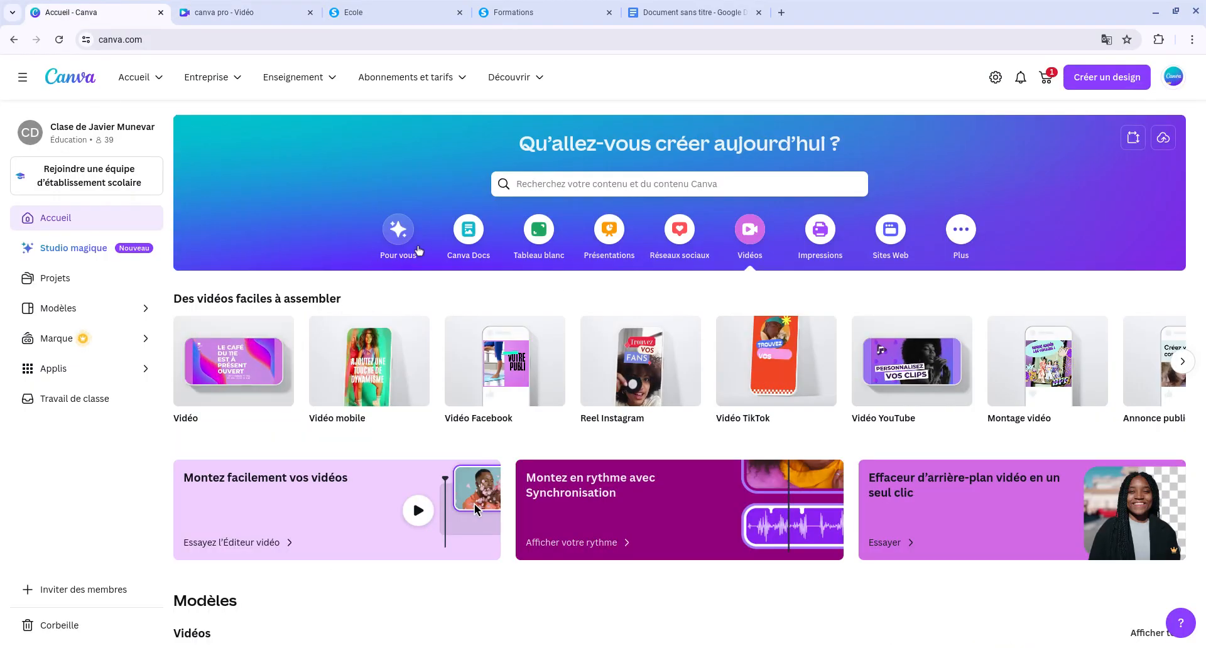
left_click(458, 238)
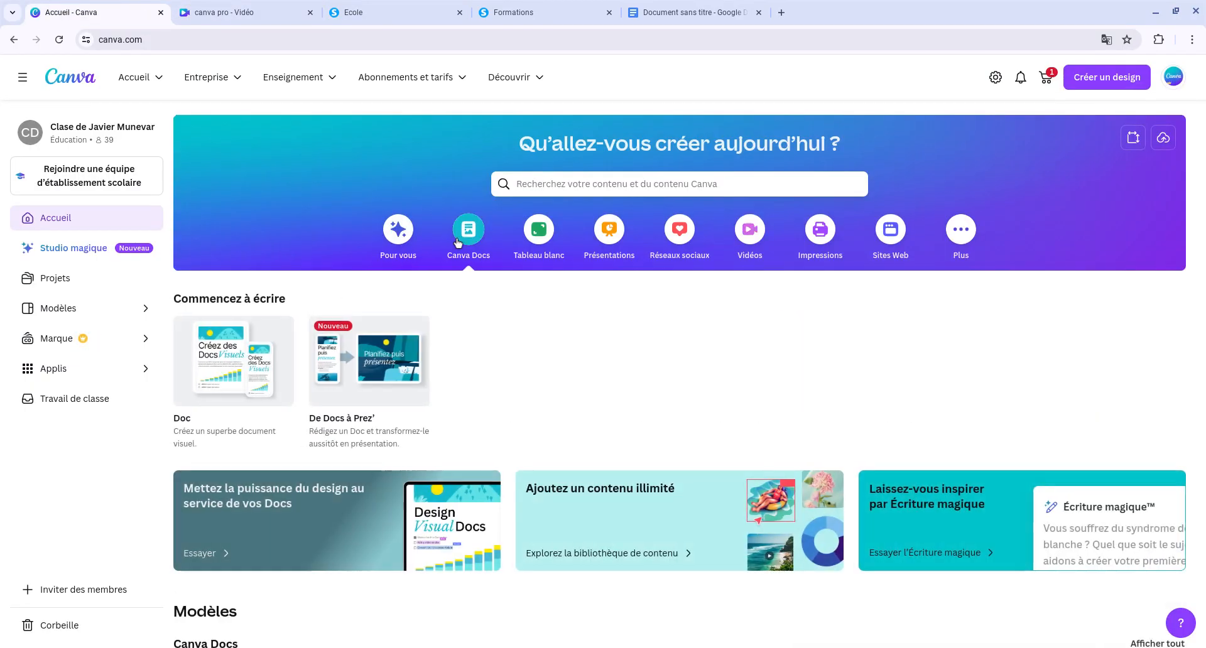
left_click(270, 402)
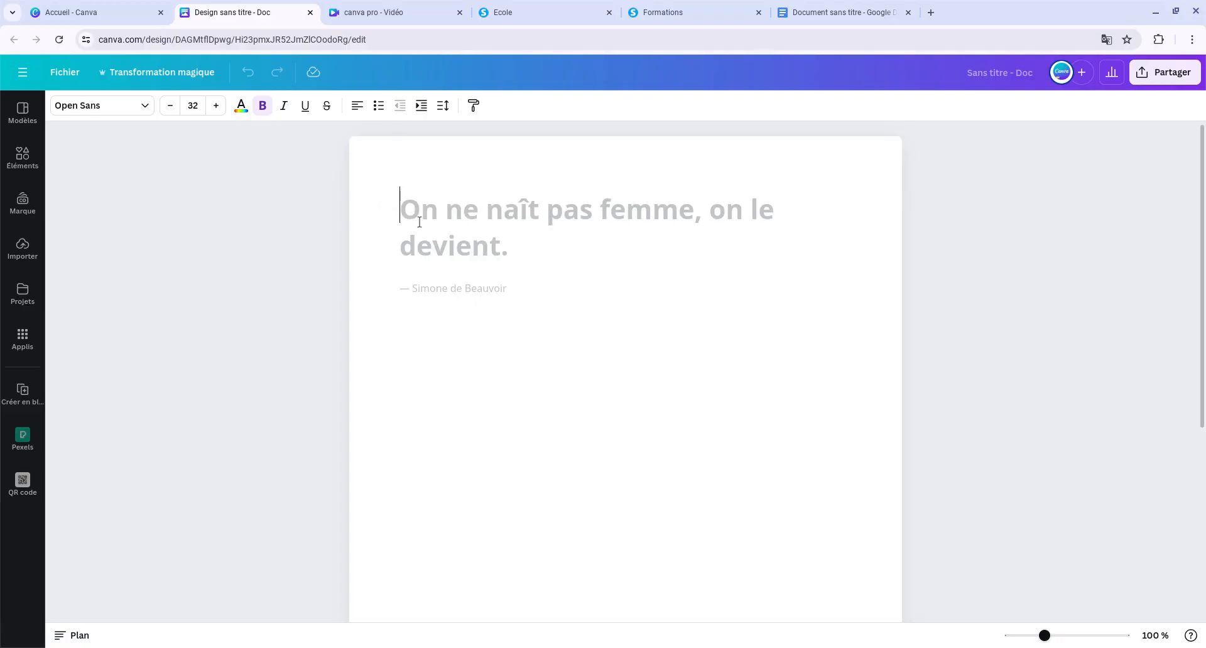
Generate text with Écriture magique from the prompt "5 idee business en ligne" and close the result without inserting it
left_click(383, 212)
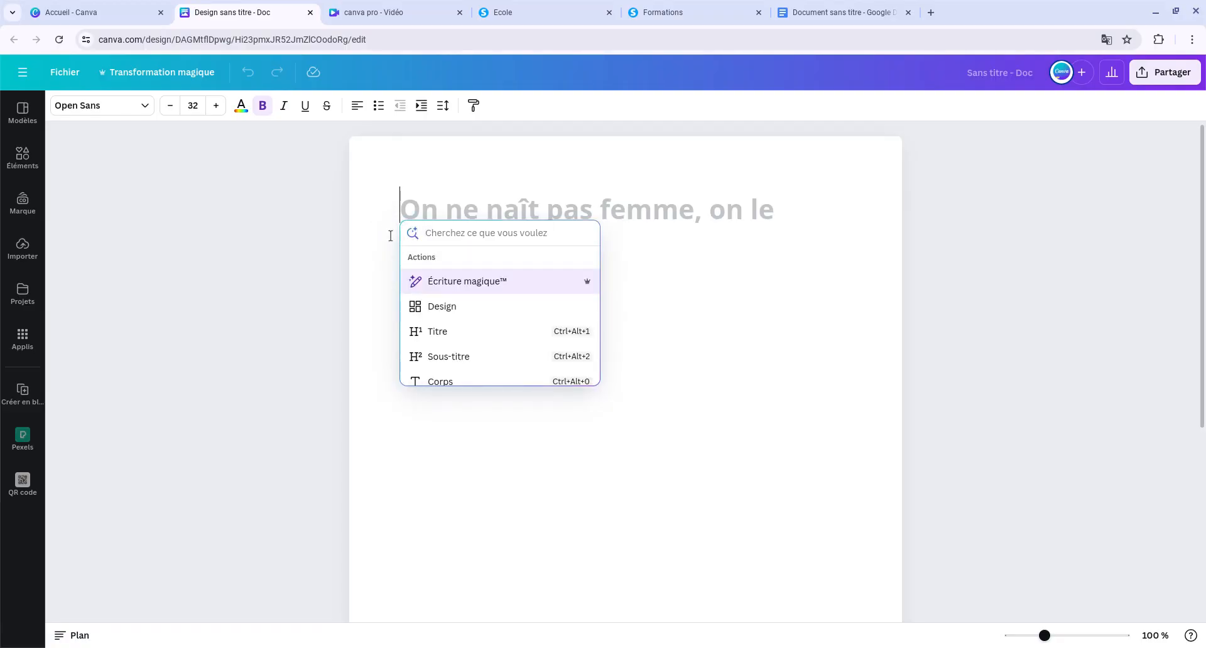
left_click(474, 291)
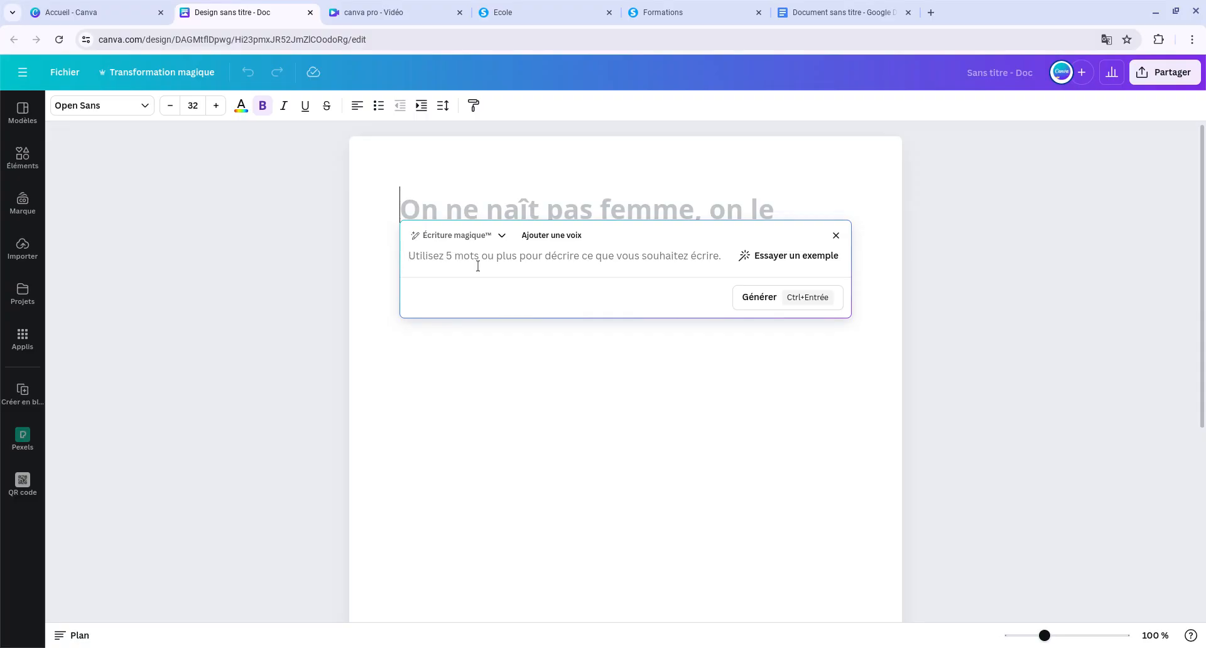
type("5 idee ")
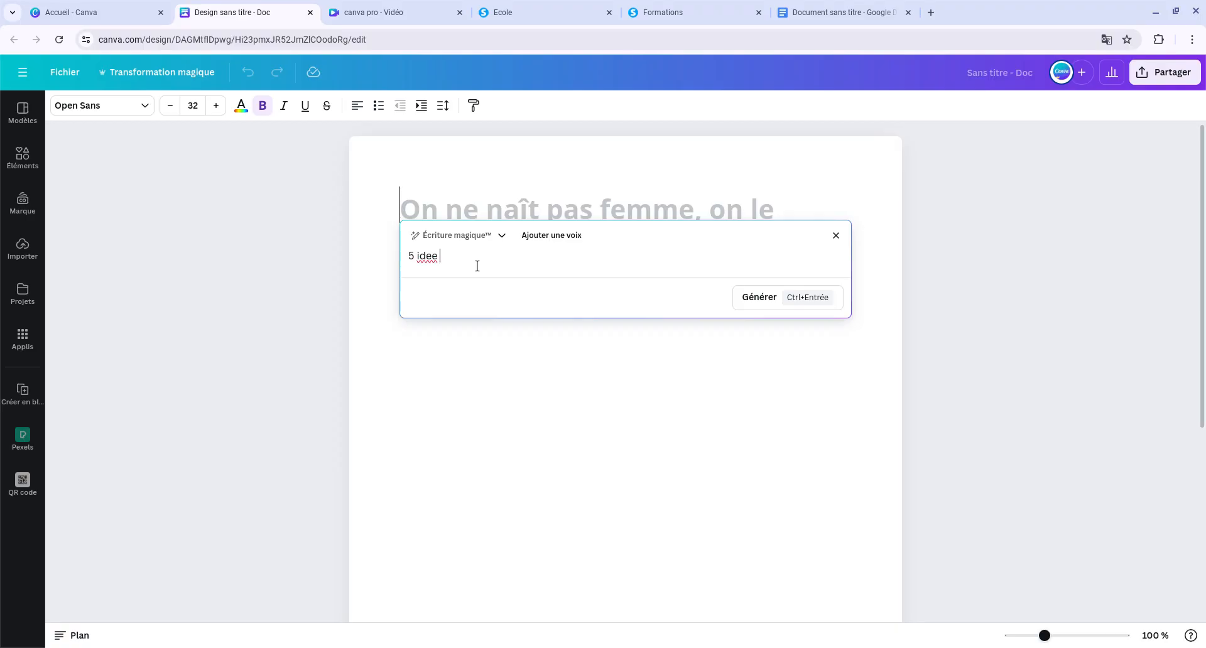
type("business en ligne")
key("Return")
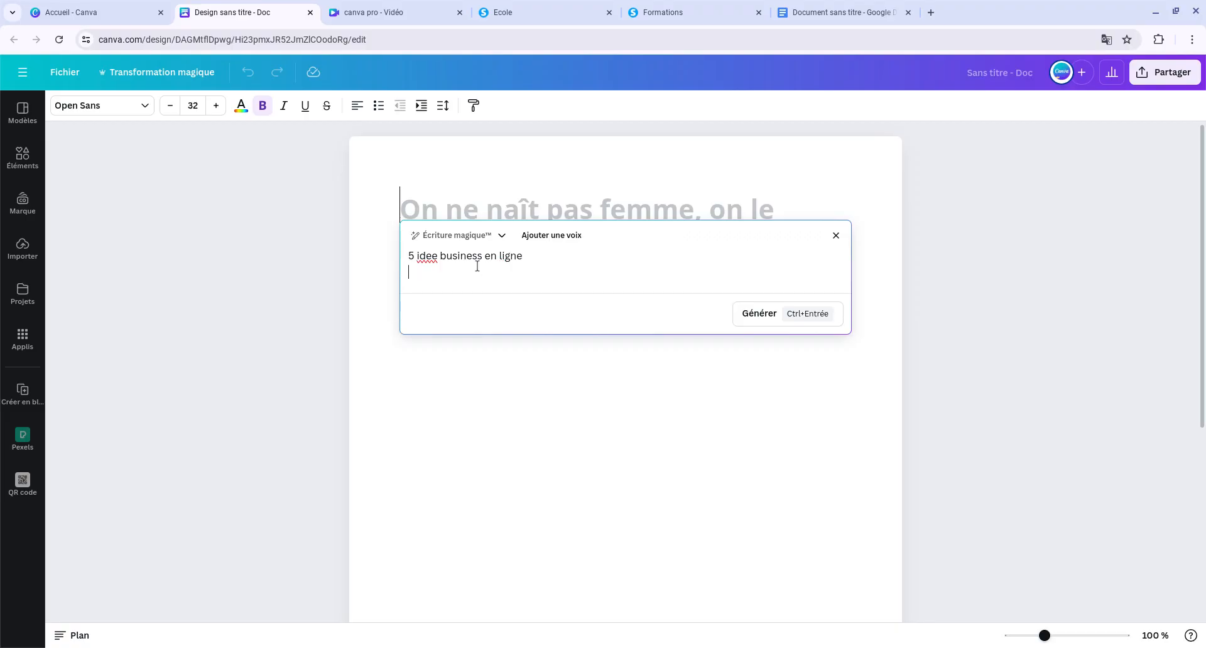
left_click(742, 317)
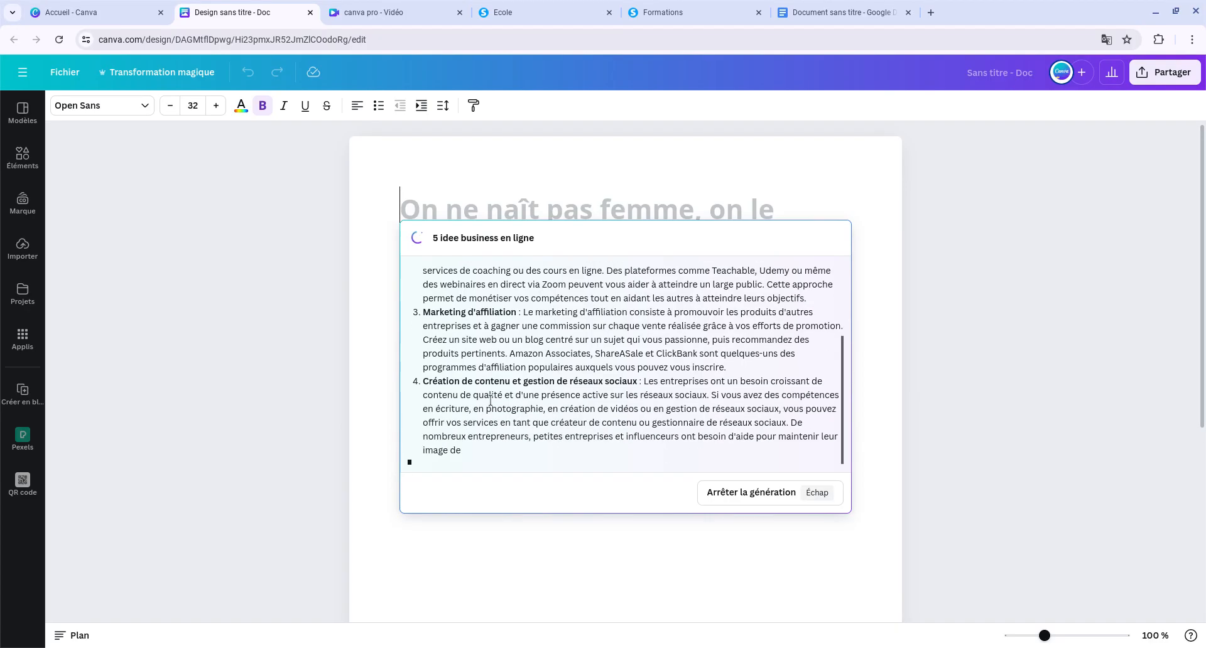
scroll(490, 400, "up", 5)
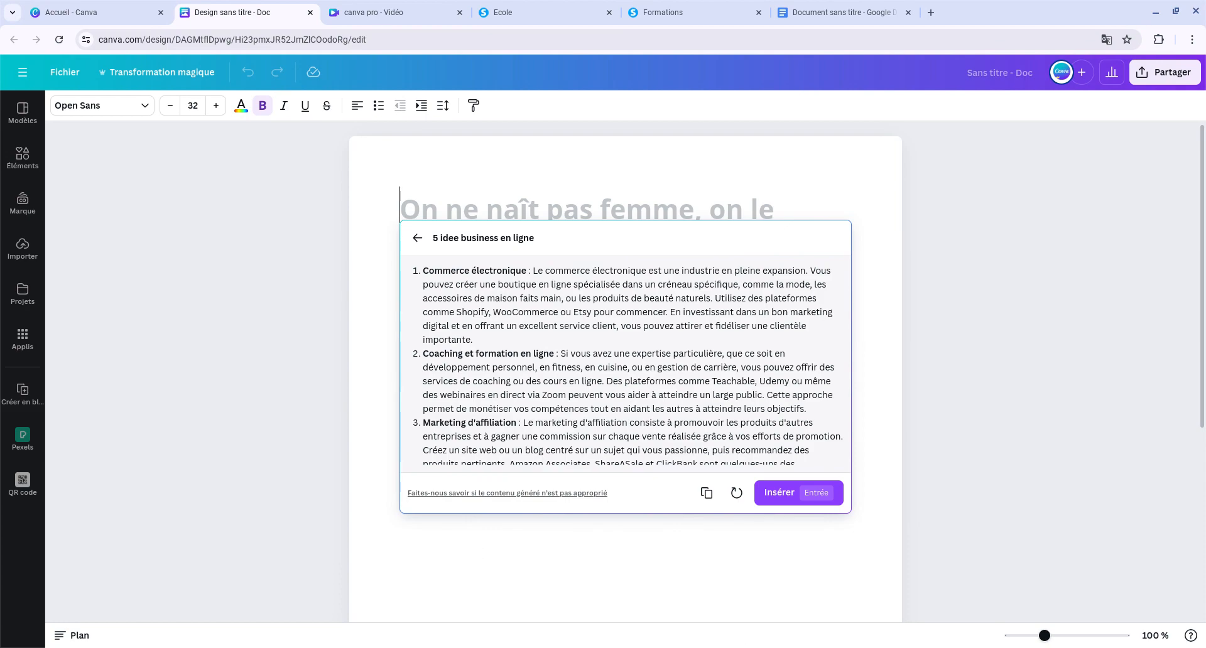
key("Escape")
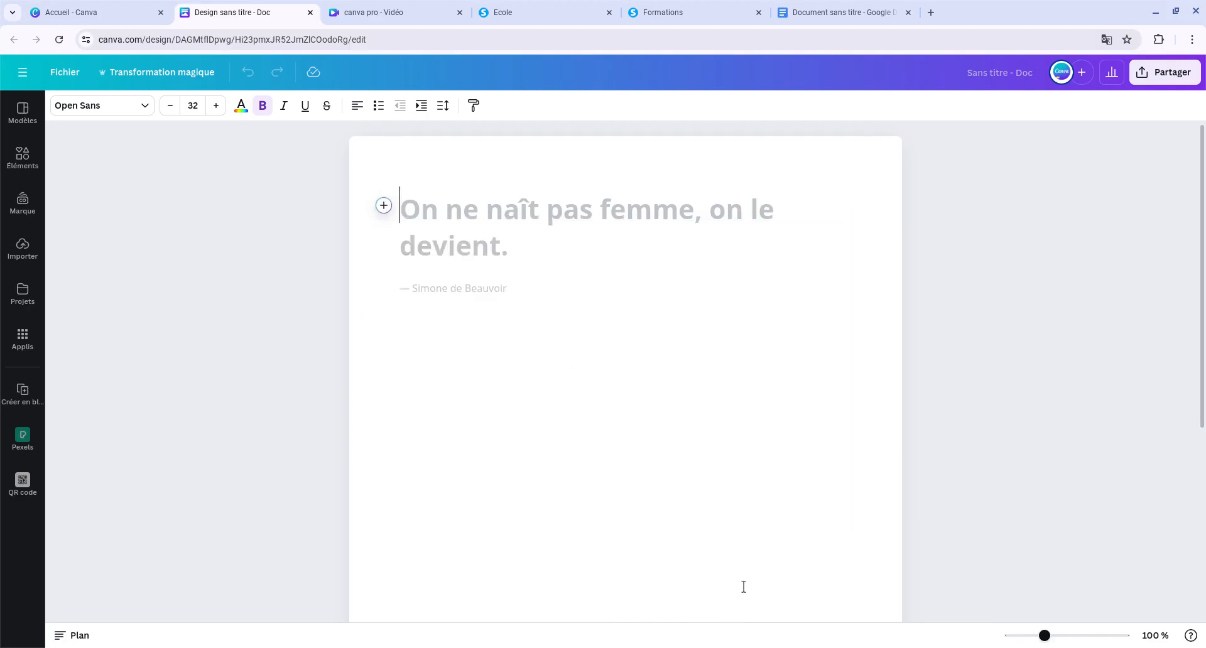